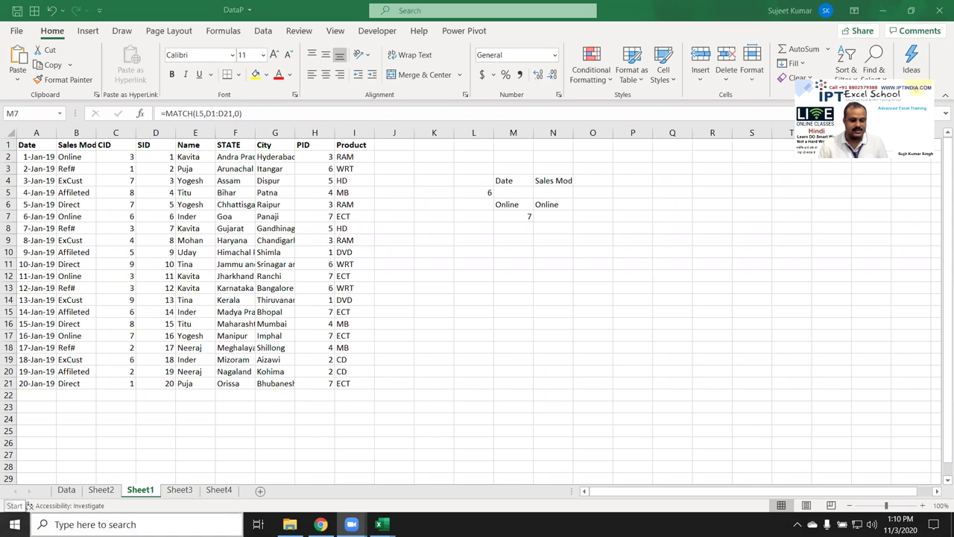
- Search 'bl' to reach Bluetooth settings and try pairing TX-210, dismissing the no-response failure
key("super+s")
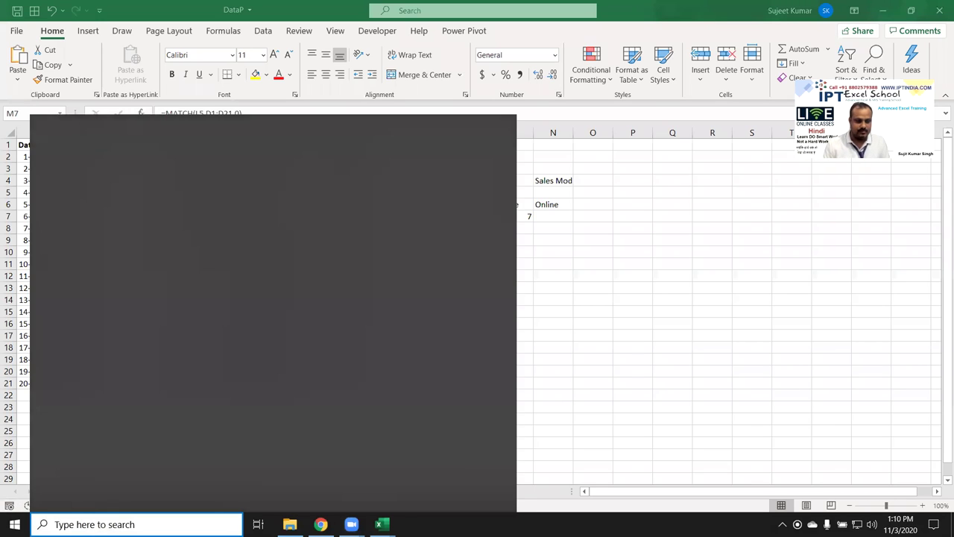
type("bl")
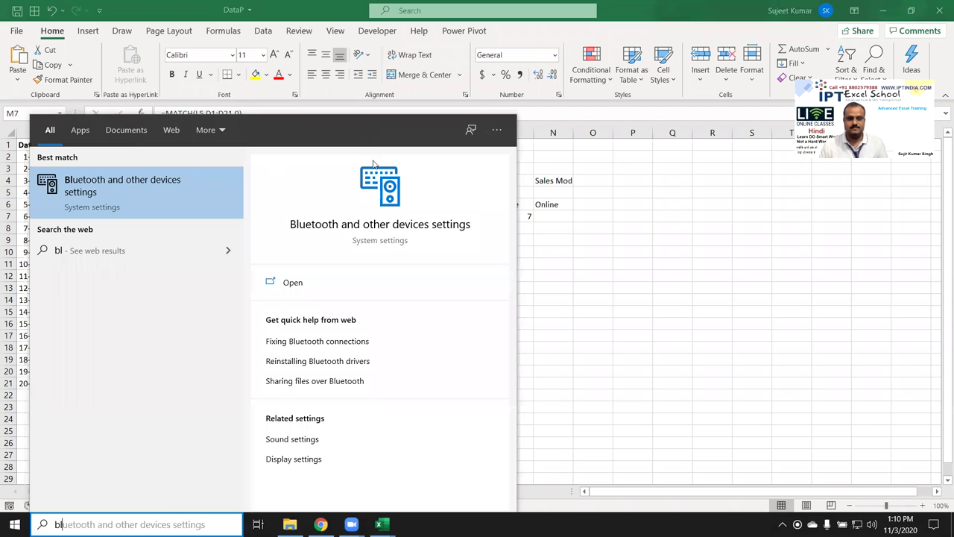
left_click(362, 235)
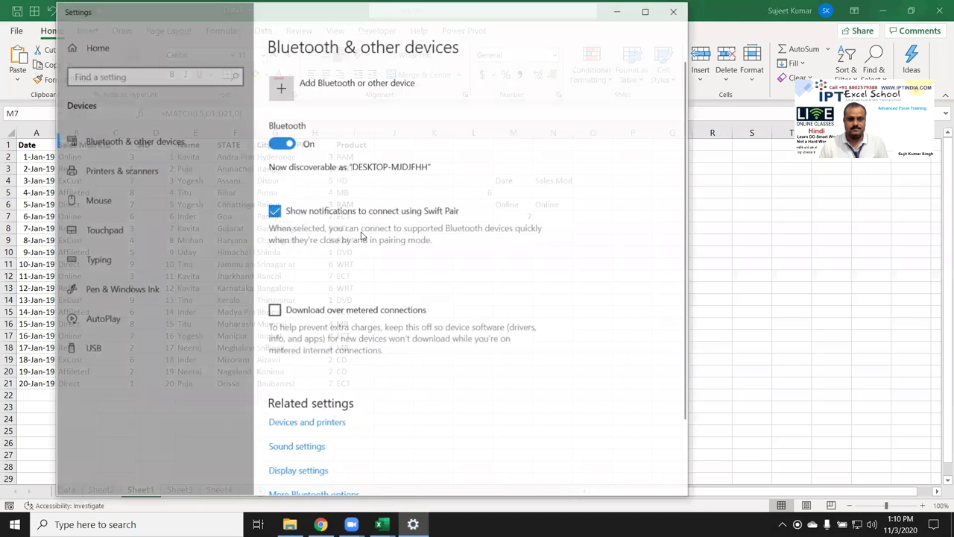
left_click(300, 92)
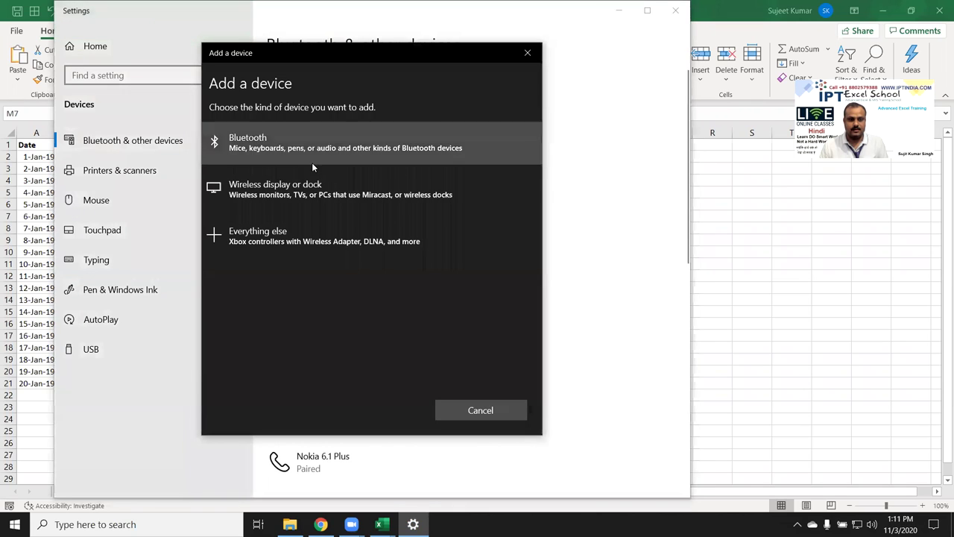
left_click(299, 151)
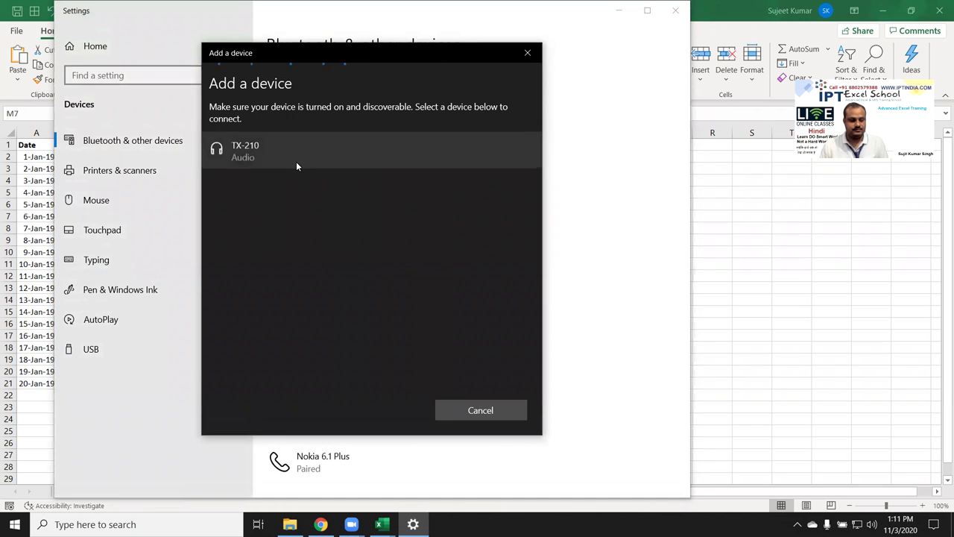
left_click(296, 164)
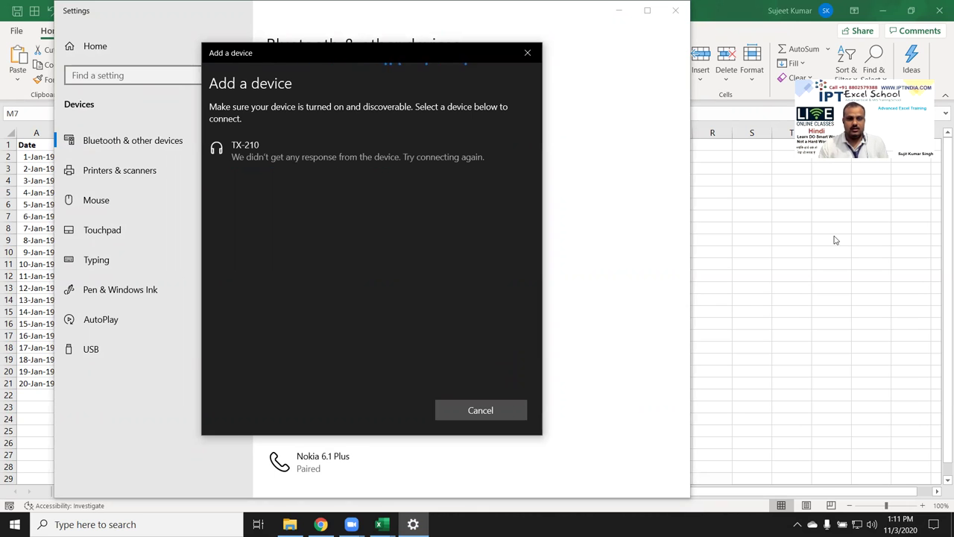
left_click(795, 193)
left_click(495, 221)
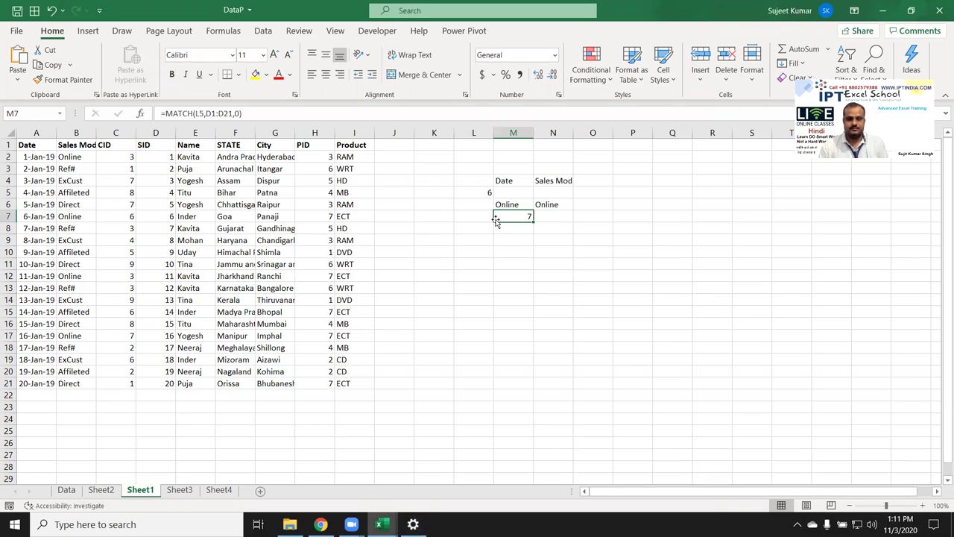
left_click(68, 490)
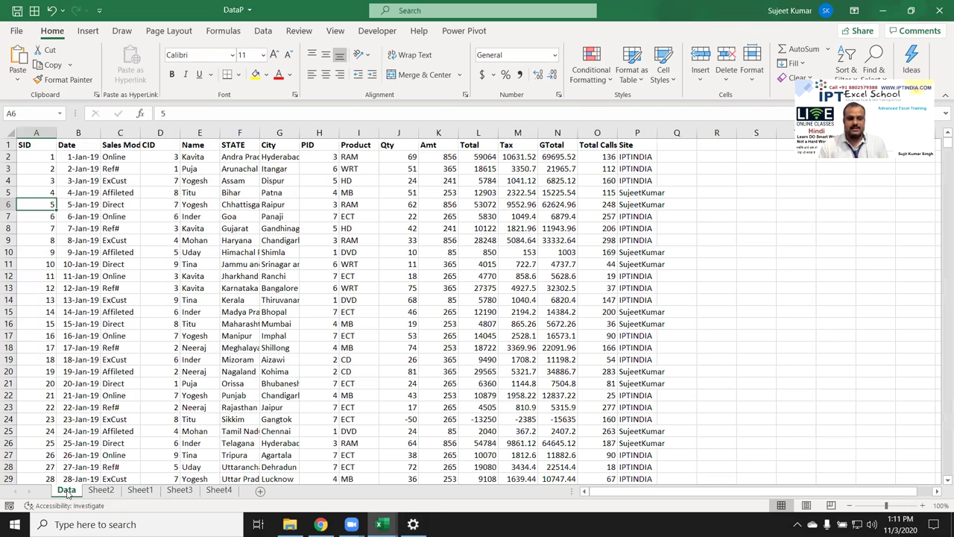
left_click_drag(52, 196, 364, 236)
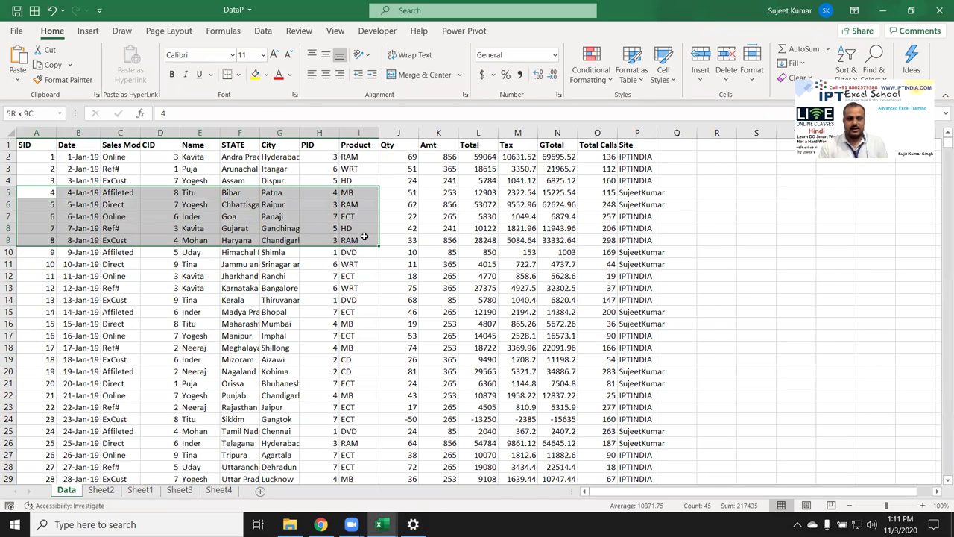
left_click(102, 490)
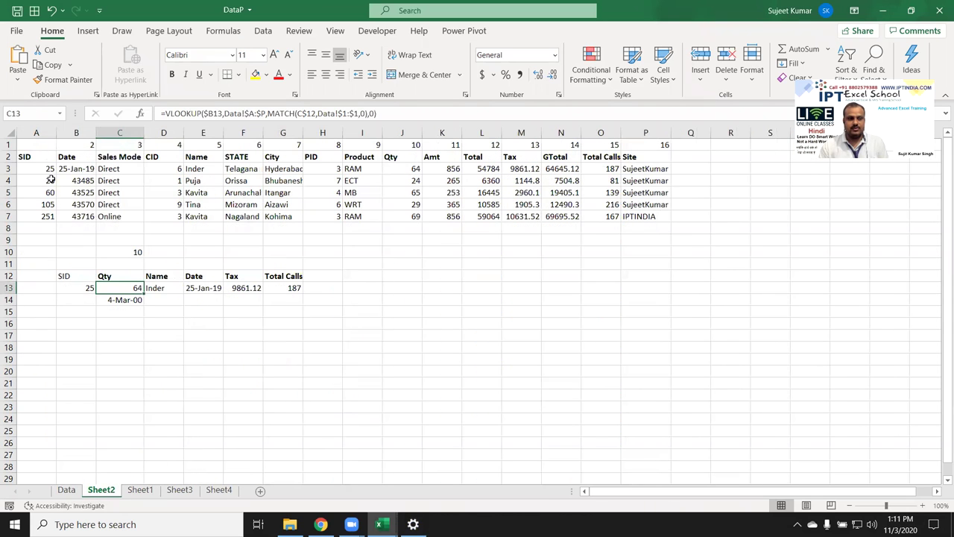
left_click_drag(43, 165, 646, 203)
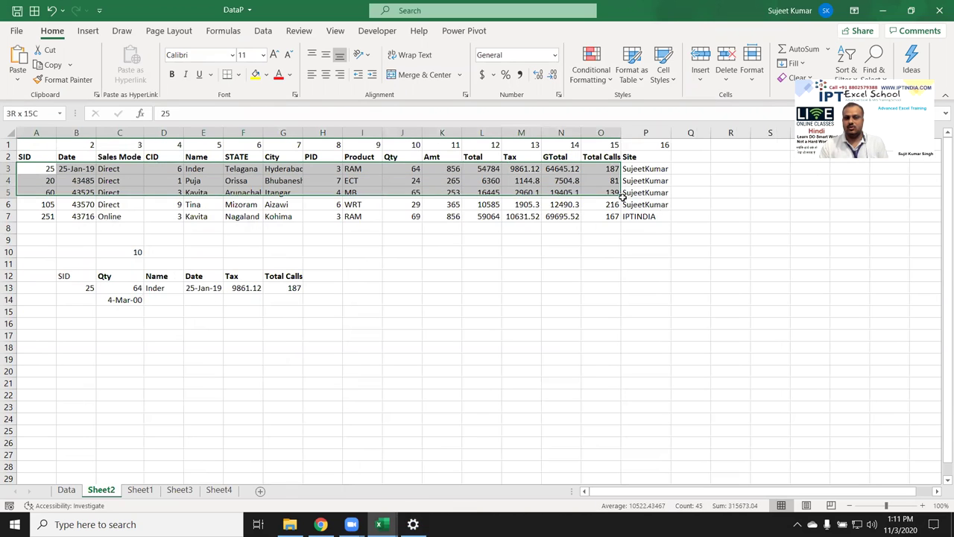
left_click(79, 181)
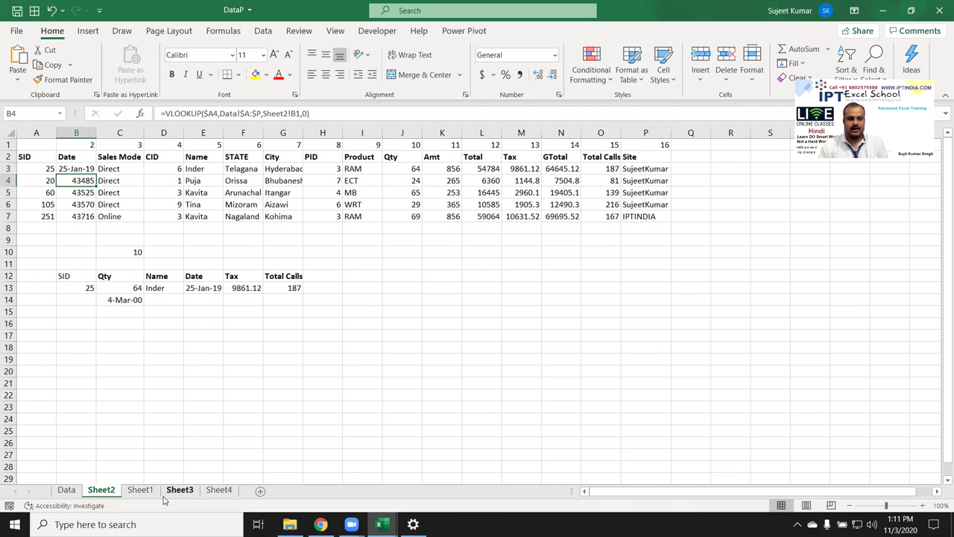
left_click(141, 490)
left_click_drag(30, 146, 371, 383)
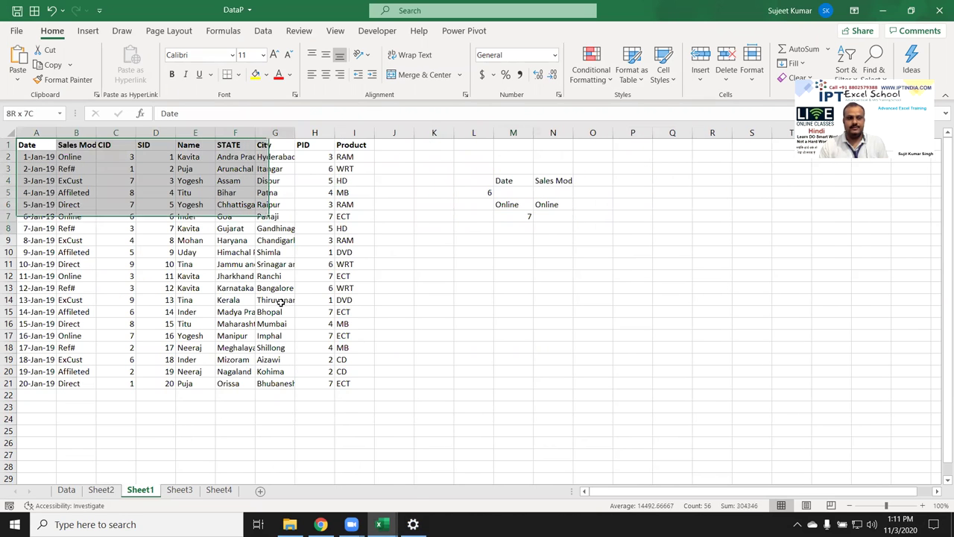
left_click(66, 490)
left_click_drag(49, 159, 57, 161)
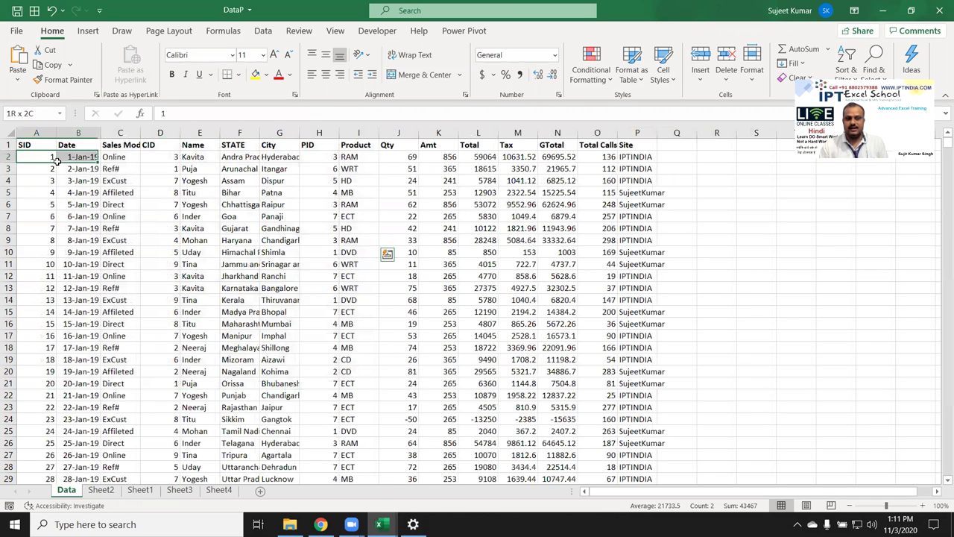
left_click(119, 240)
left_click(34, 132)
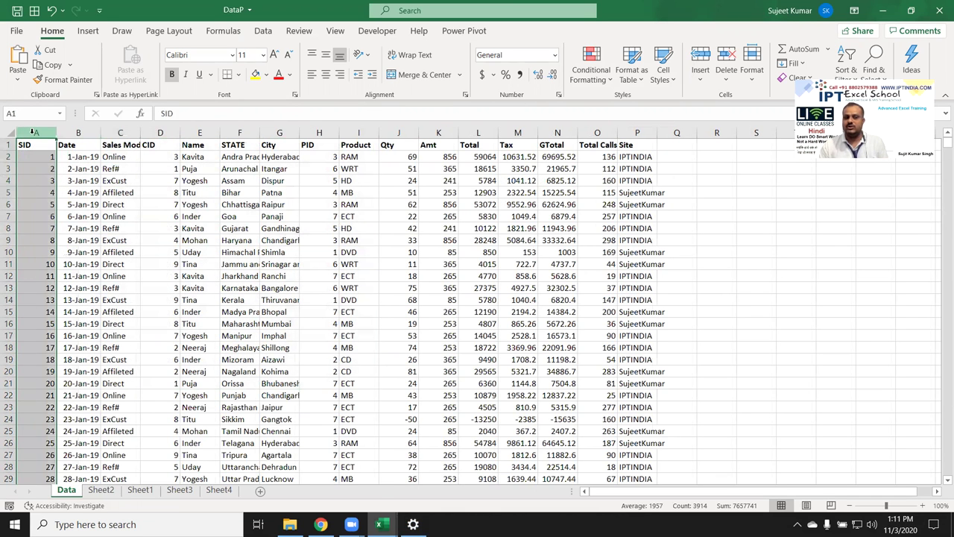
left_click(143, 490)
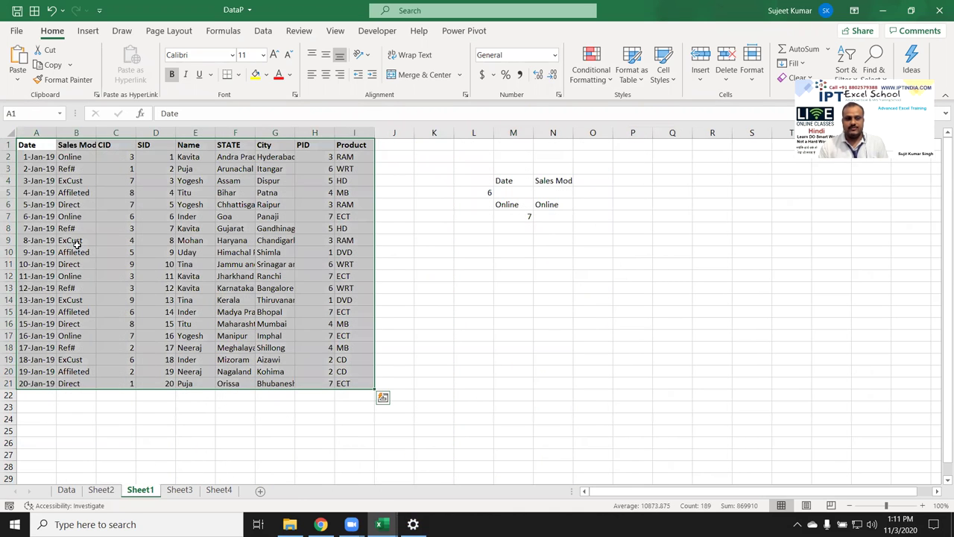
left_click(63, 213)
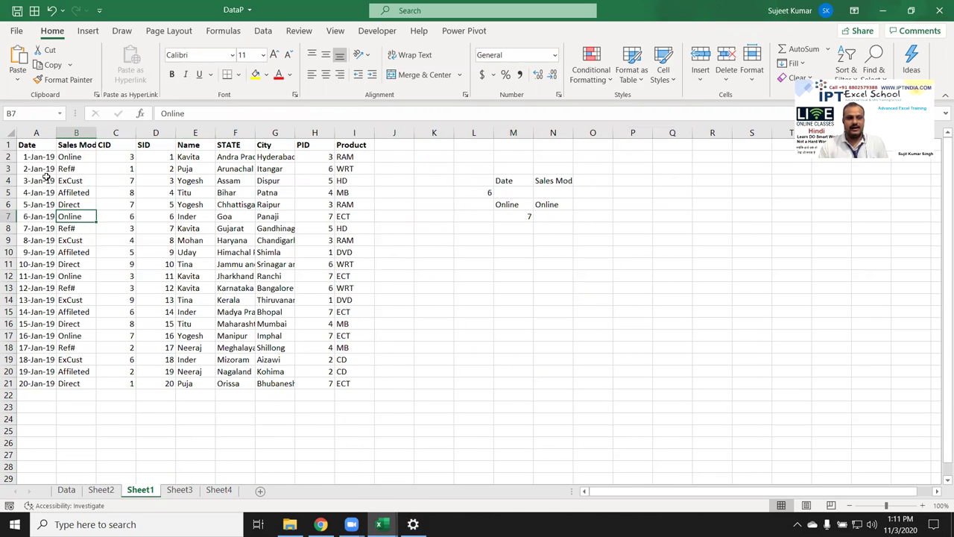
left_click(154, 142)
key("ctrl+space")
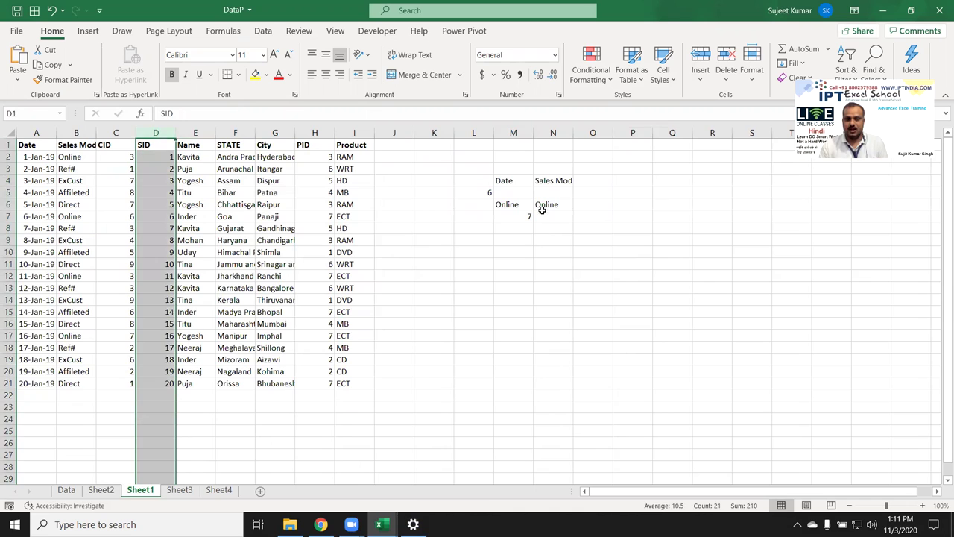
left_click_drag(513, 198, 543, 223)
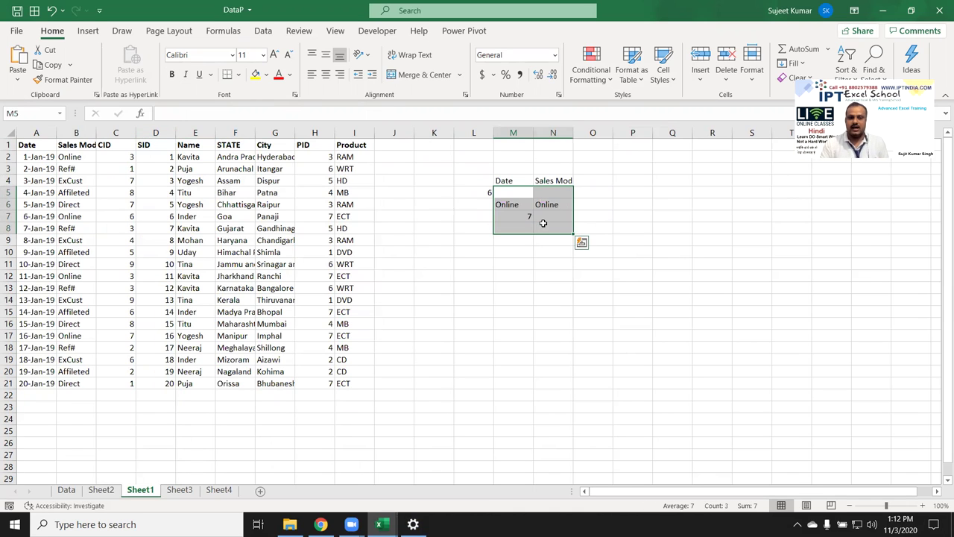
- Clear the old results from M5:N8 and check SID value 6 in D7
key("Delete")
left_click(505, 198)
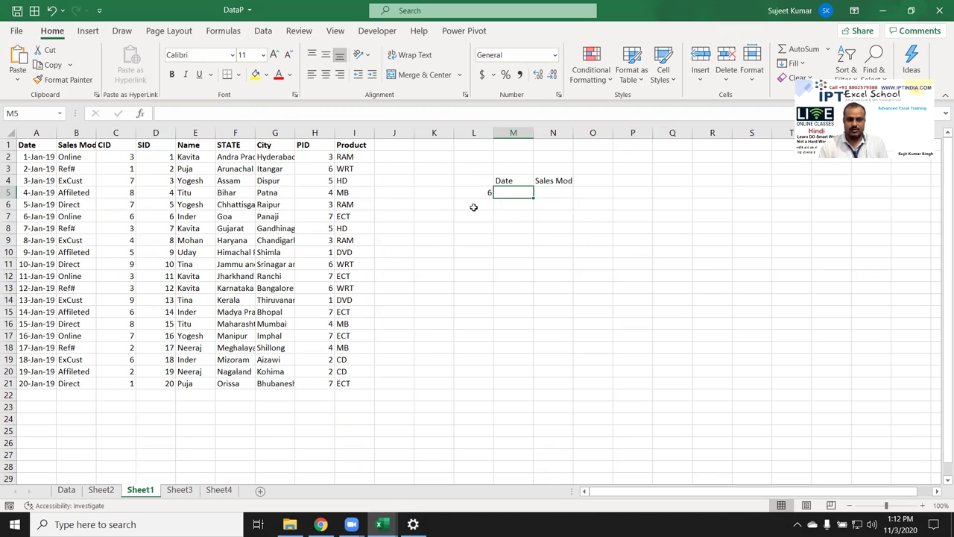
left_click(163, 216)
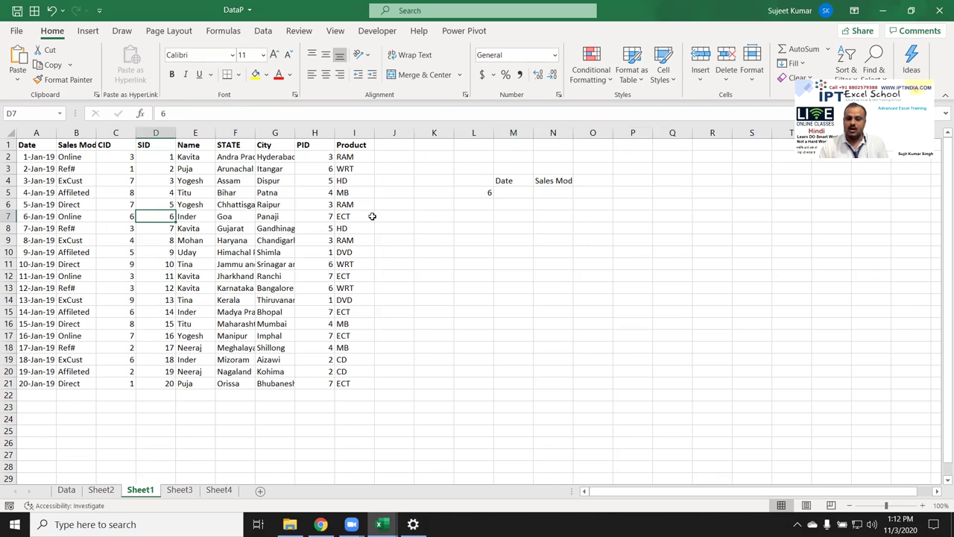
left_click(525, 191)
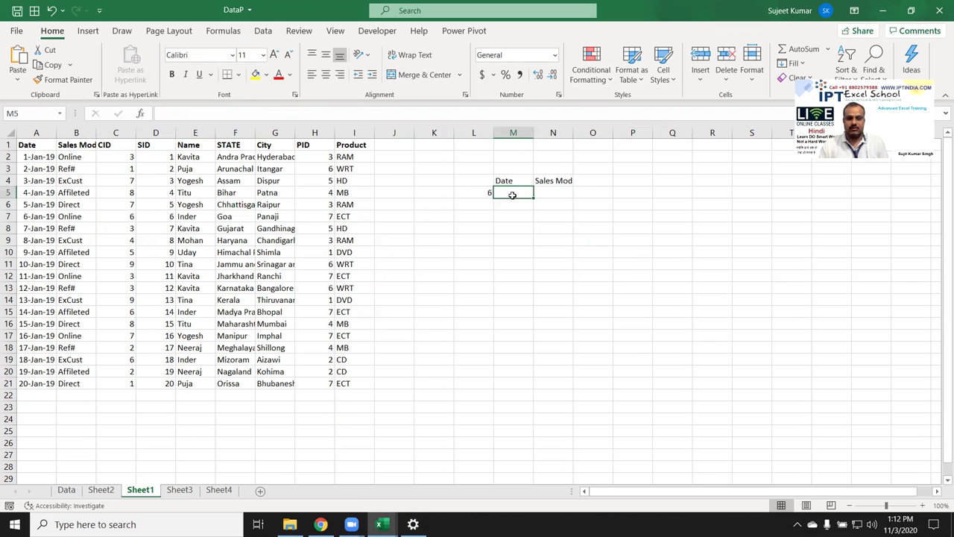
- Start =VLOOKUP(L5,D:I in M5, then cancel it with Esc
type("=vl")
key("Tab")
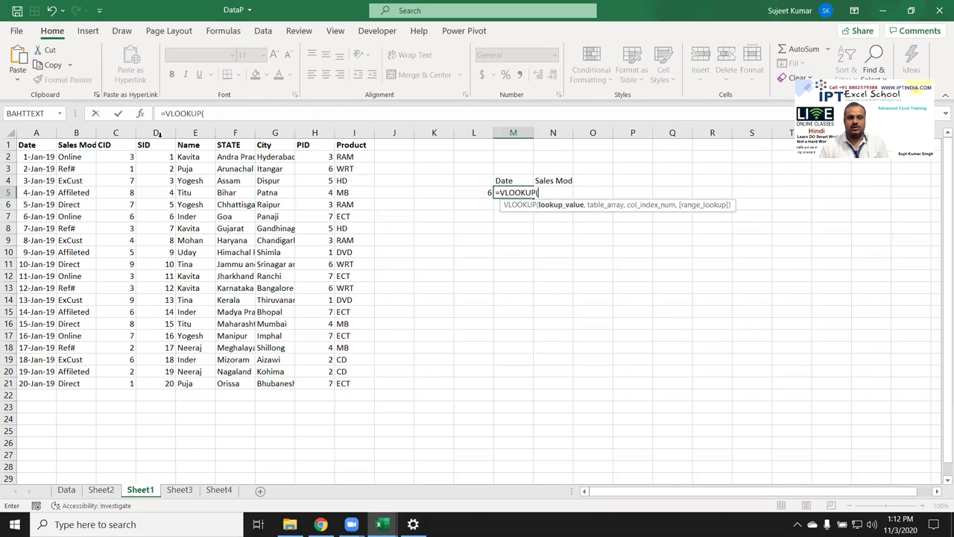
left_click_drag(157, 133, 357, 149)
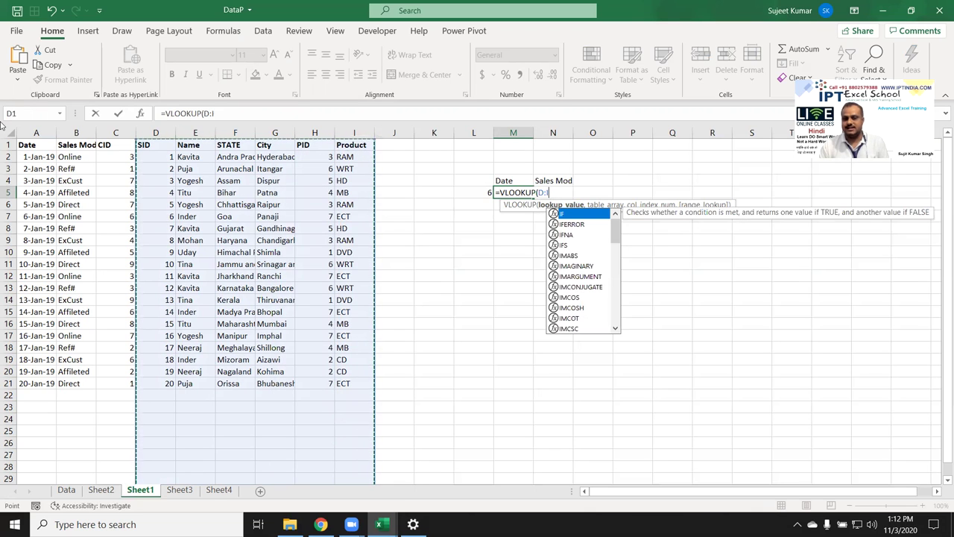
key("BackSpace")
key("BackSpace")
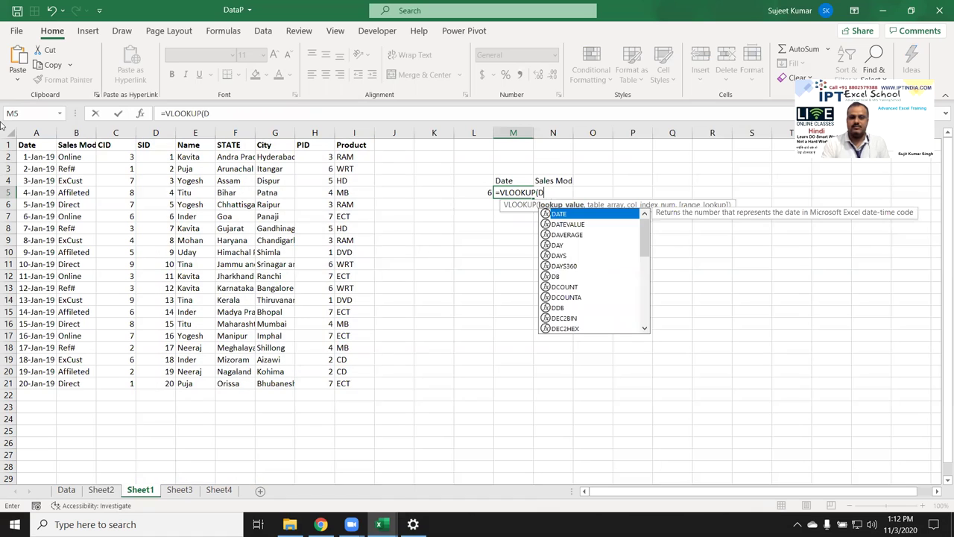
key("BackSpace")
left_click(479, 195)
type(",")
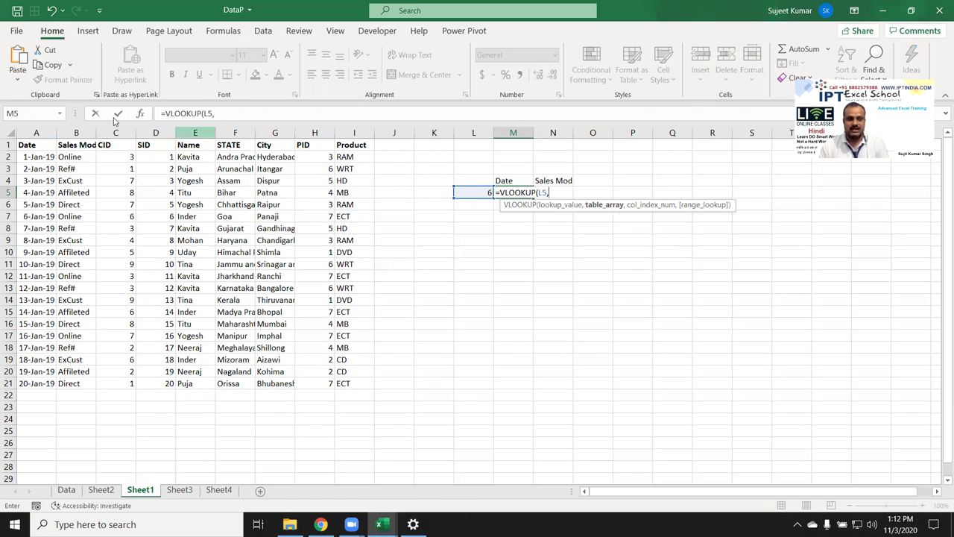
left_click_drag(36, 133, 315, 170)
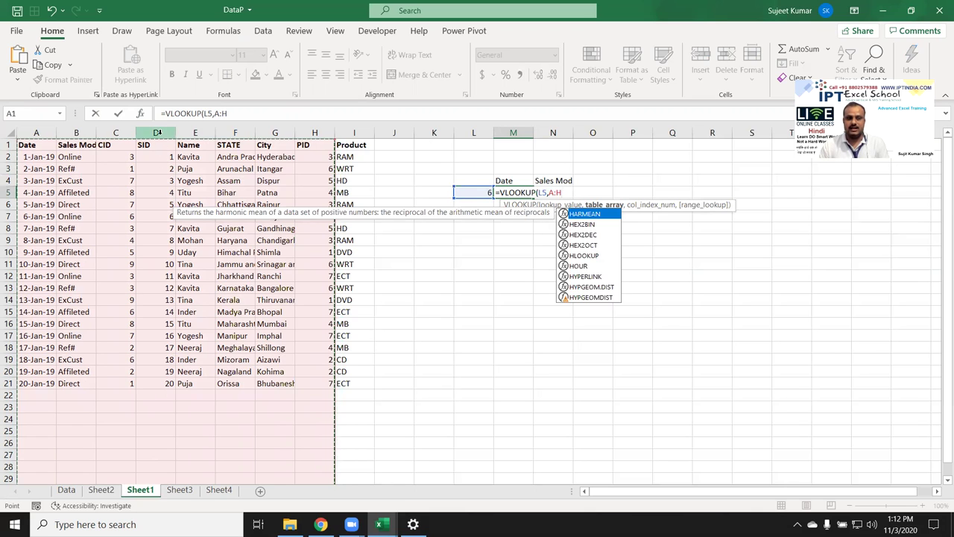
left_click_drag(156, 133, 195, 133)
left_click_drag(309, 149, 354, 149)
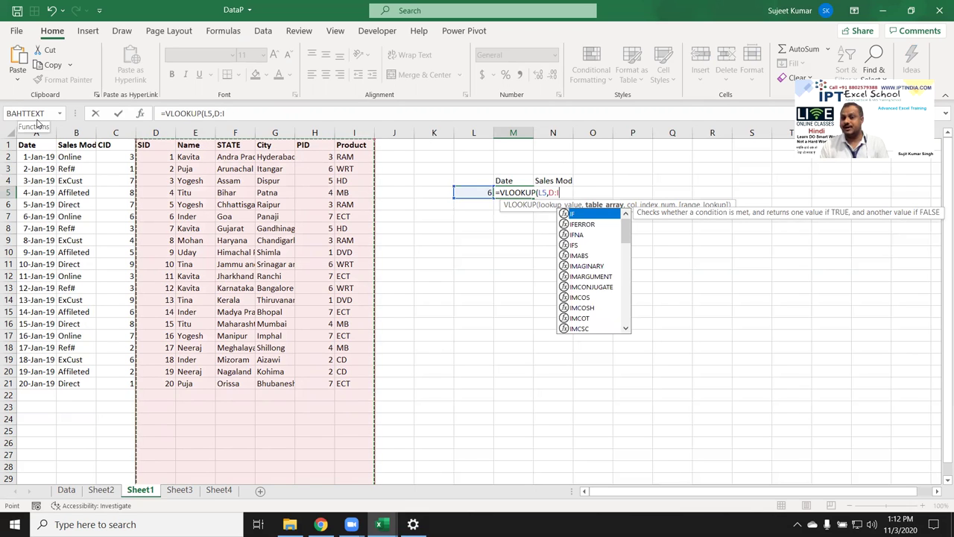
key("Escape")
key("Escape")
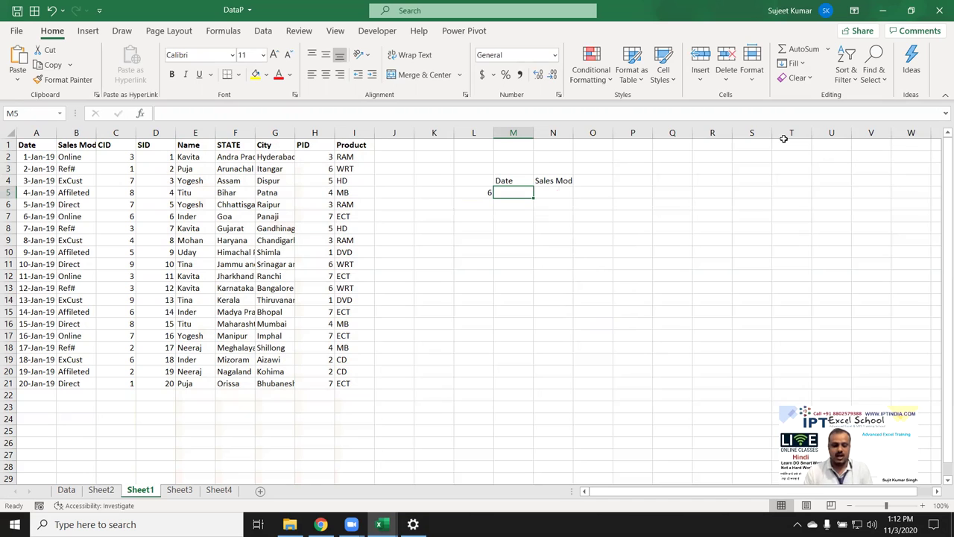
- Start an INDEX formula in M5 over the table range A1:I21
type("=vl")
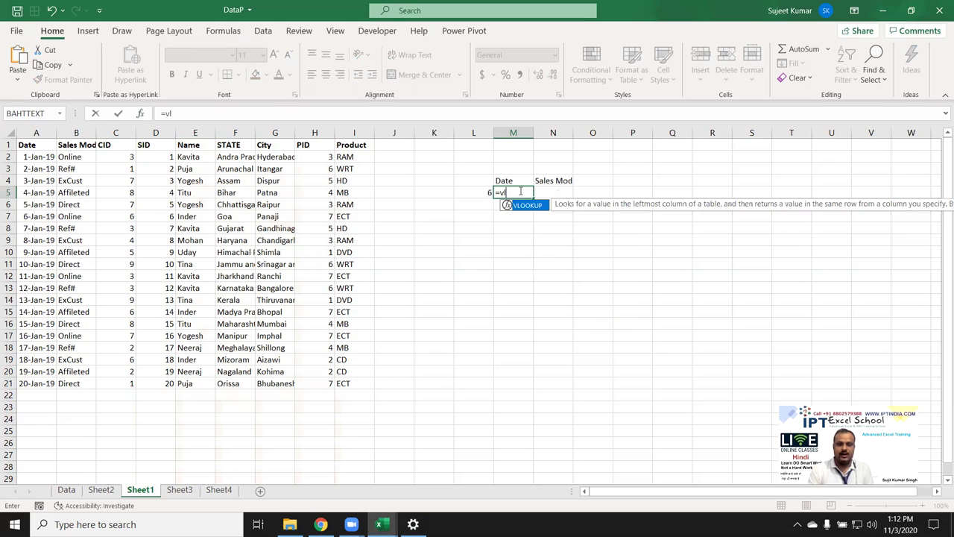
key("Escape")
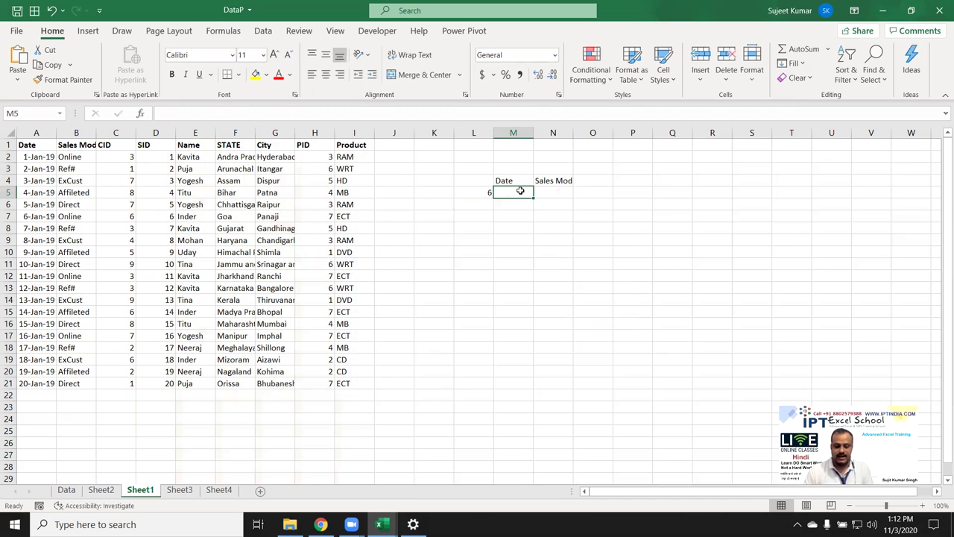
type("=")
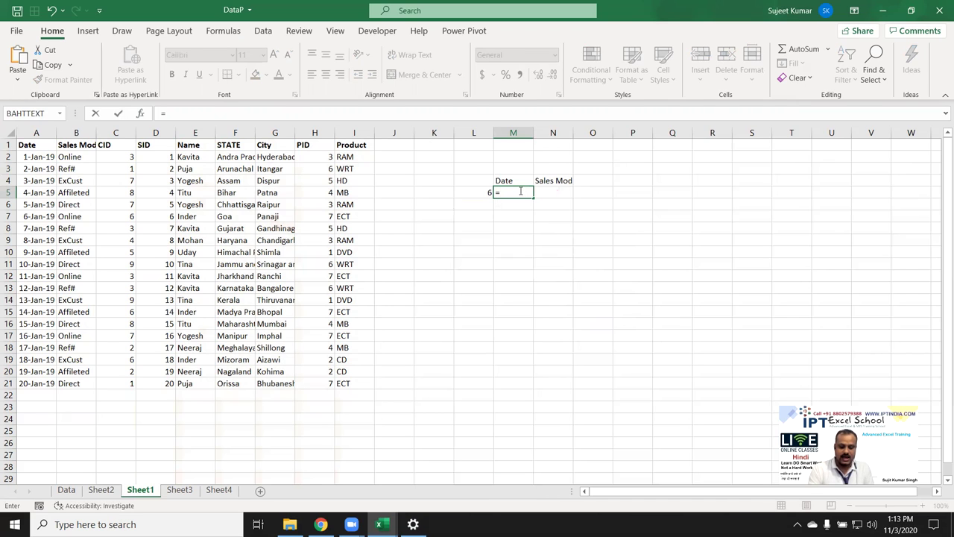
type("ind")
key("Tab")
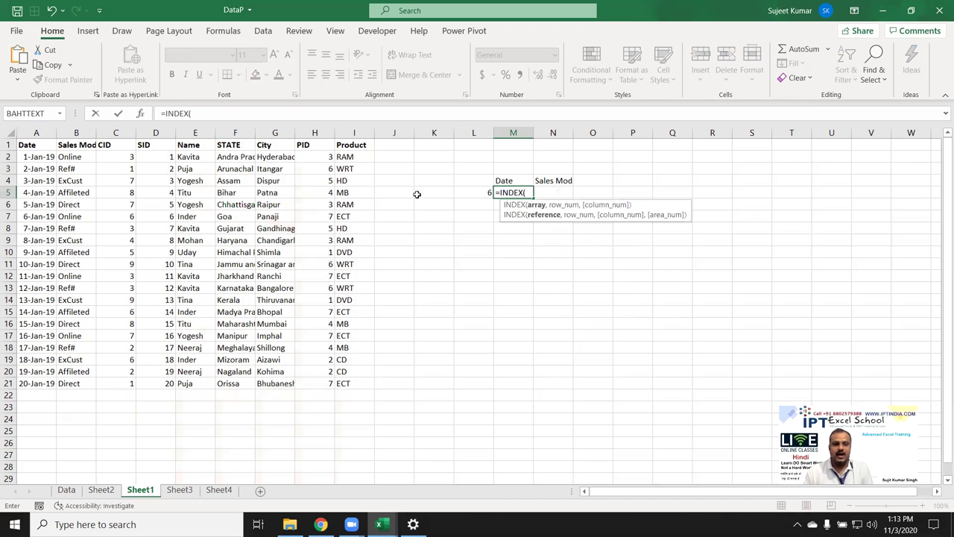
left_click_drag(34, 144, 262, 347)
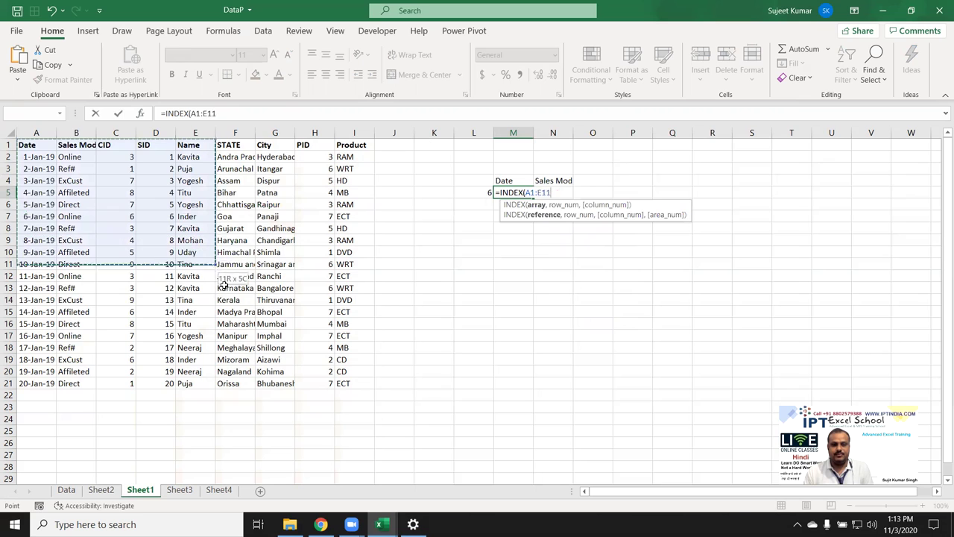
left_click_drag(262, 347, 350, 383)
type(",")
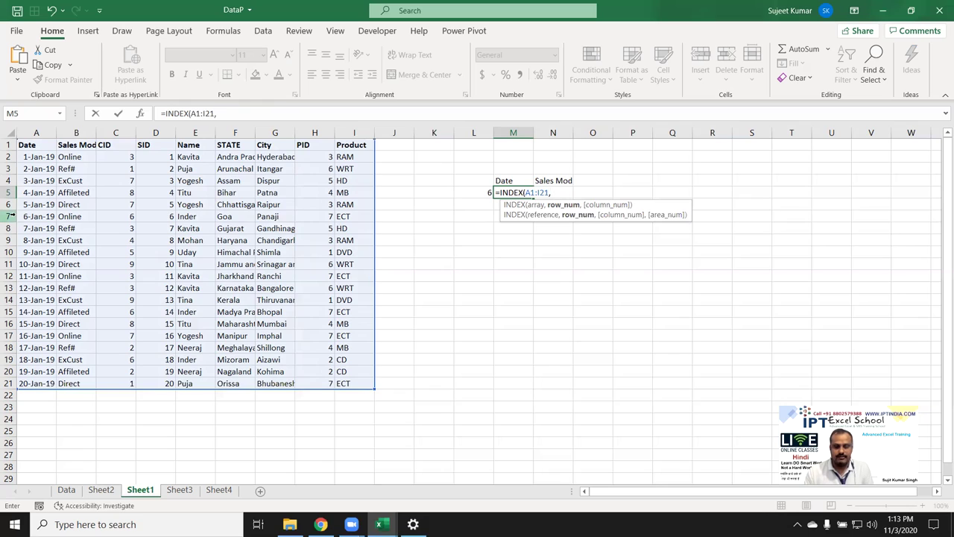
- Finish it as =INDEX(A1:I21,7,1) and format M5 as a date, showing 6-Jan-19
type("7,")
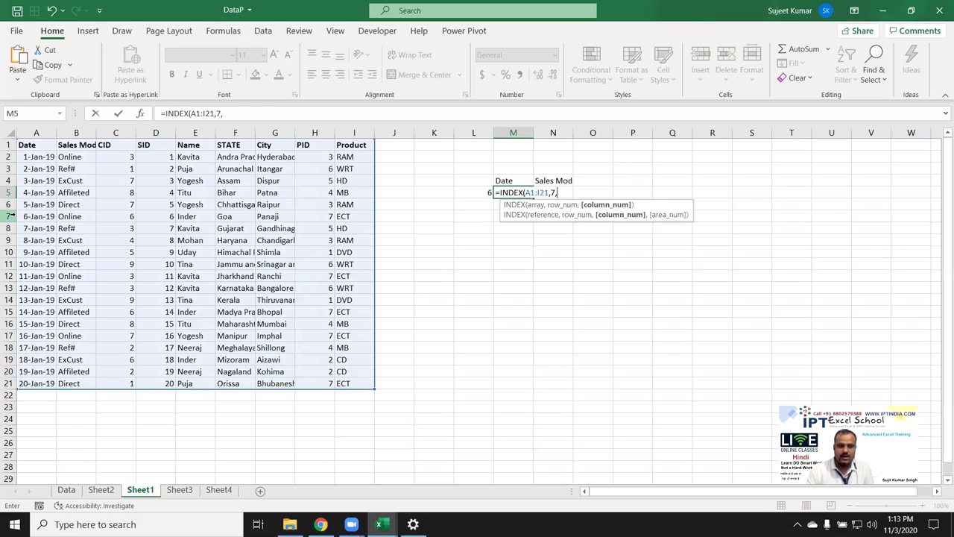
type("2")
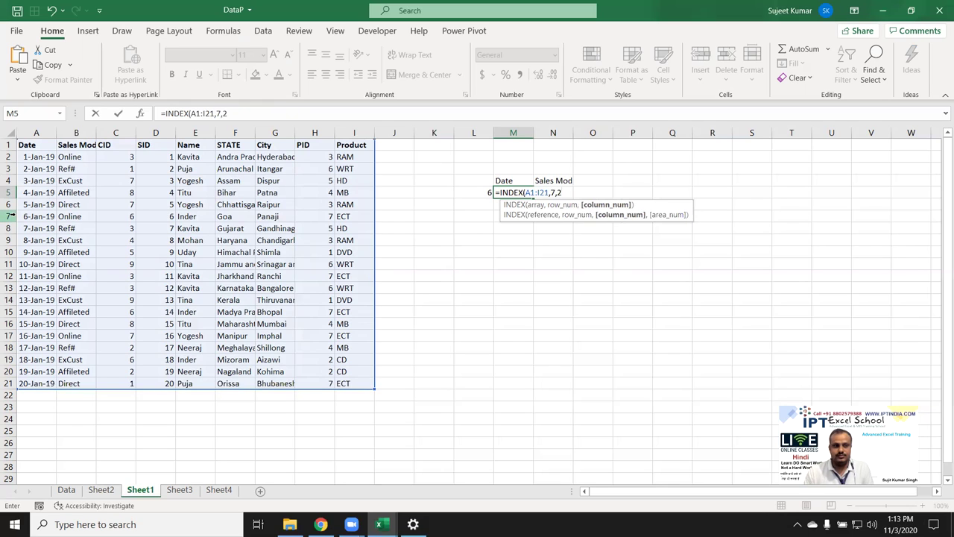
key("BackSpace")
type("1")
key("Return")
key("Up")
key("ctrl+shift+3")
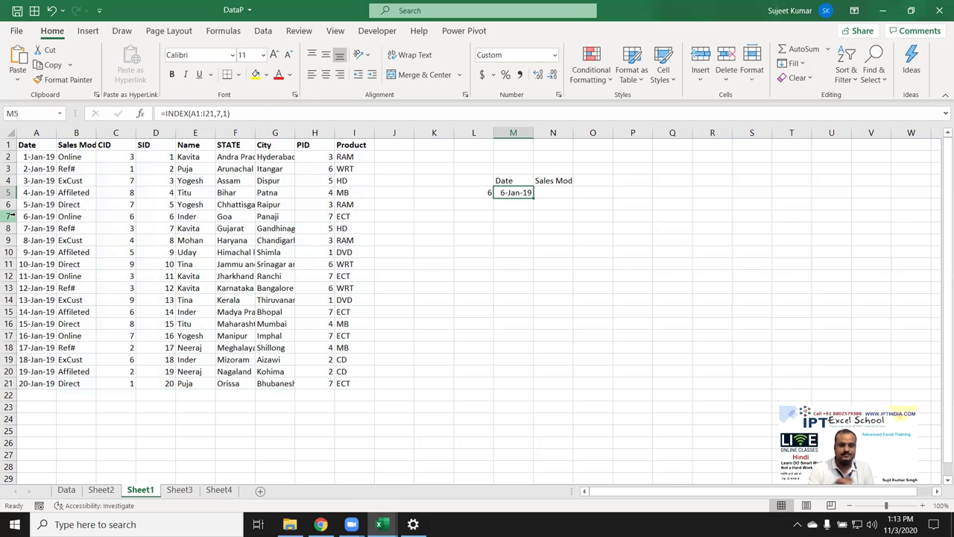
- Enter =INDEX(A1:I21,7,2) in N5 so it returns Online
key("Right")
type("=")
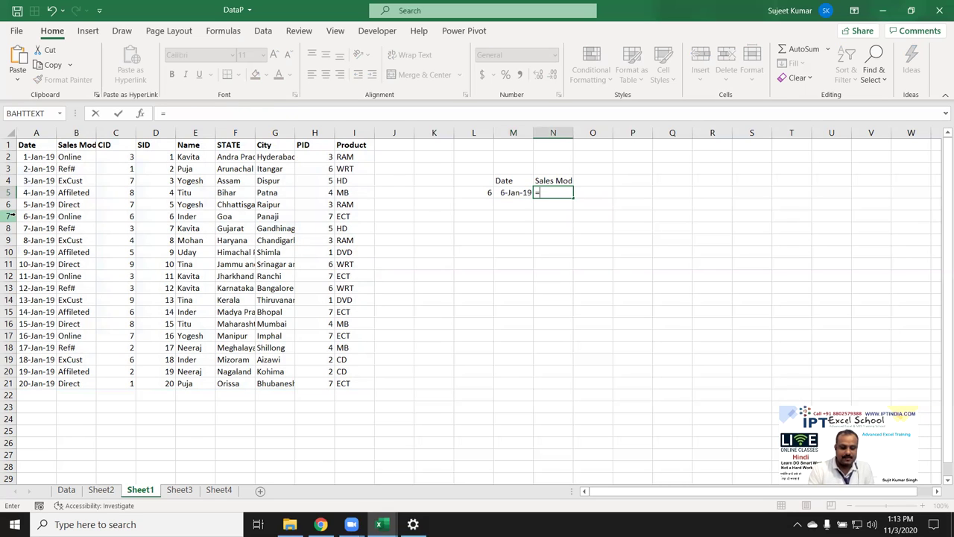
type("in")
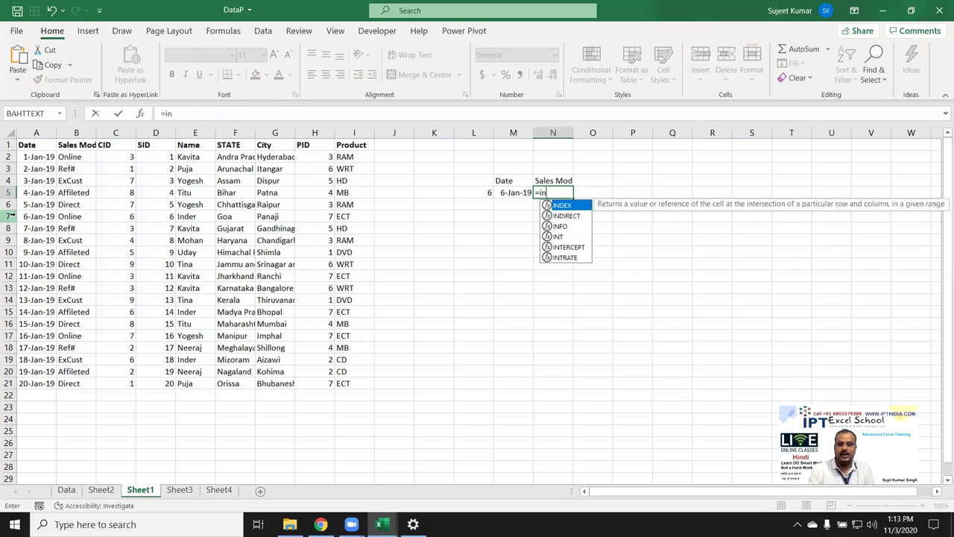
type("d")
key("Tab")
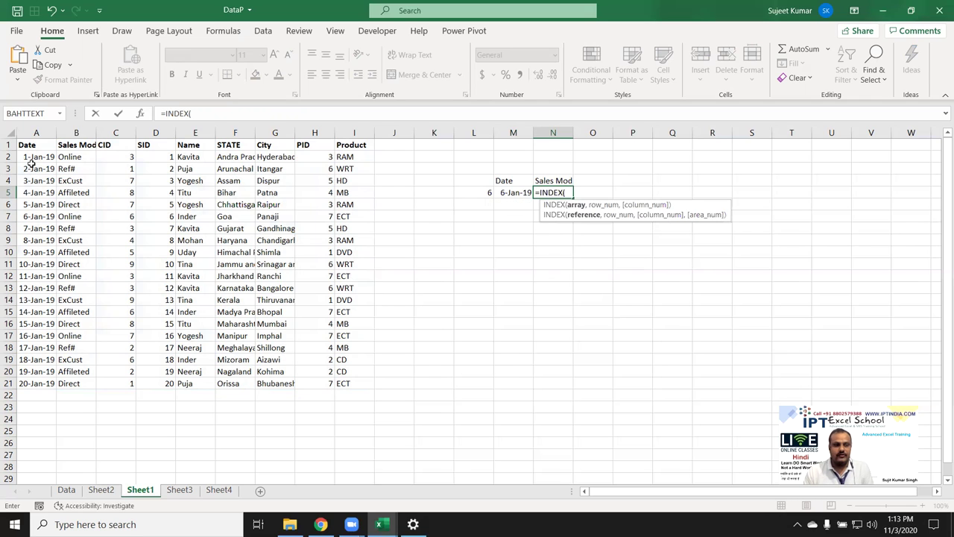
left_click_drag(24, 146, 312, 380)
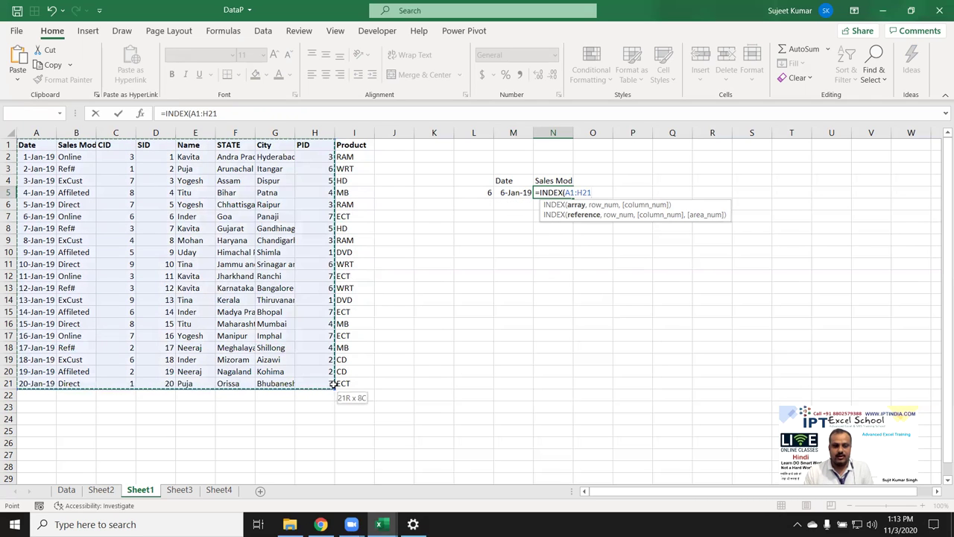
type(",7,")
type(")")
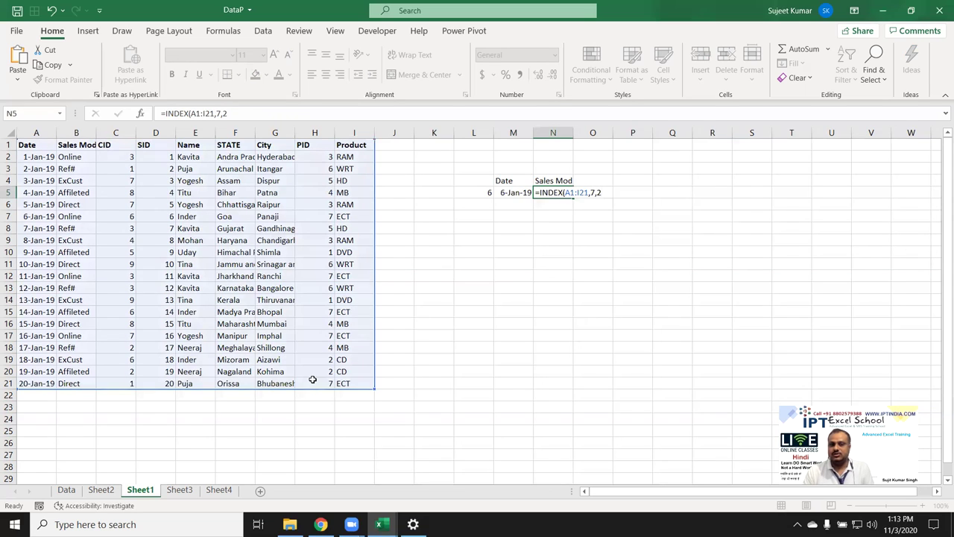
key("Return")
key("Up")
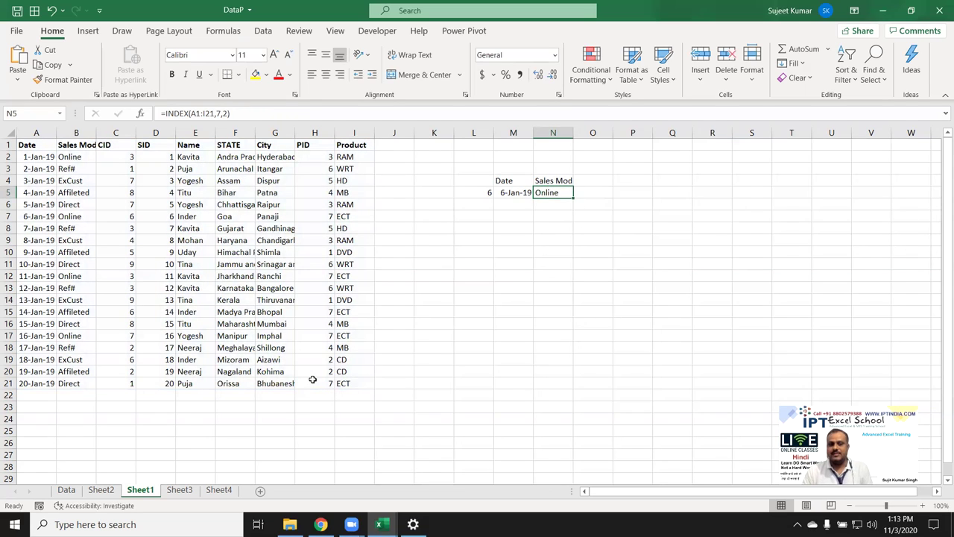
key("Left")
key("Left")
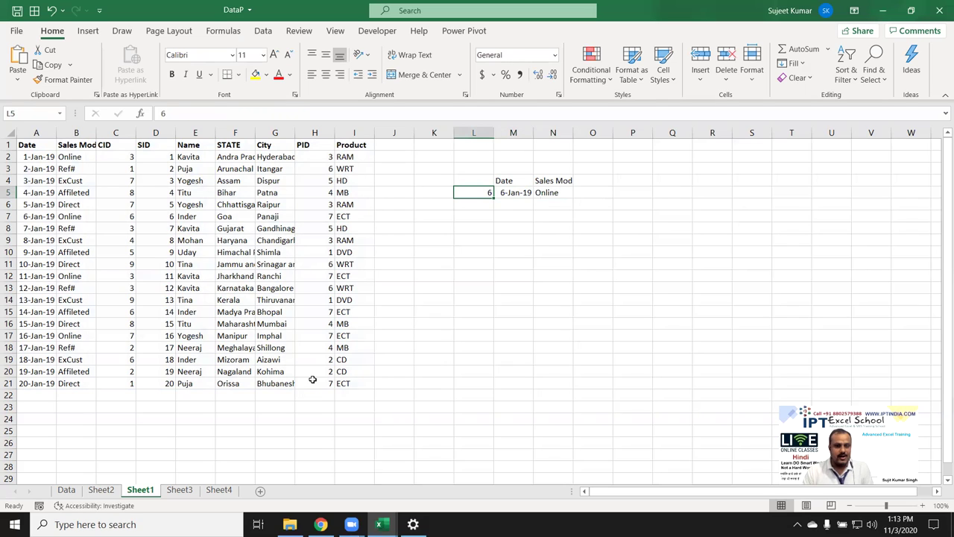
- Change the lookup value in L5 to 16
key("Right")
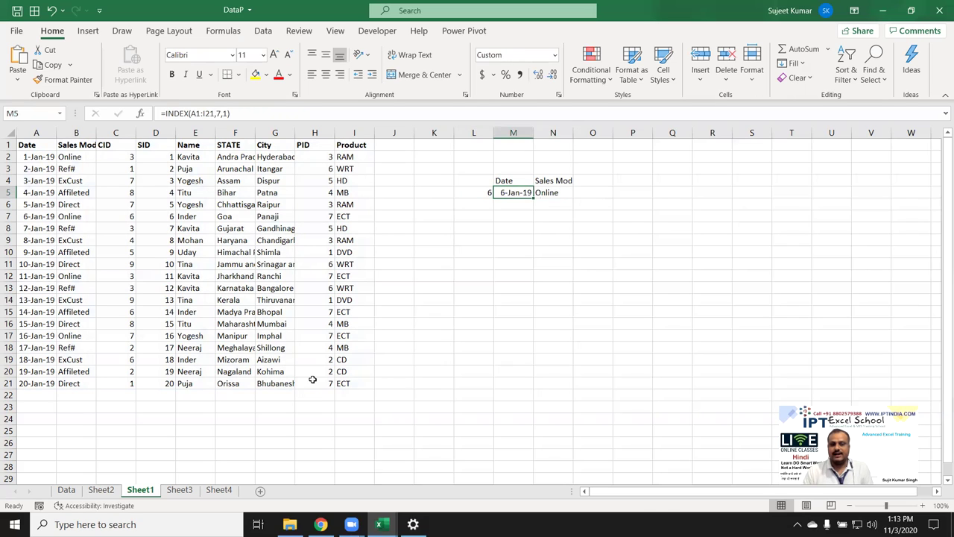
key("shift+Right")
key("shift+Left")
key("shift+Left")
key("Left")
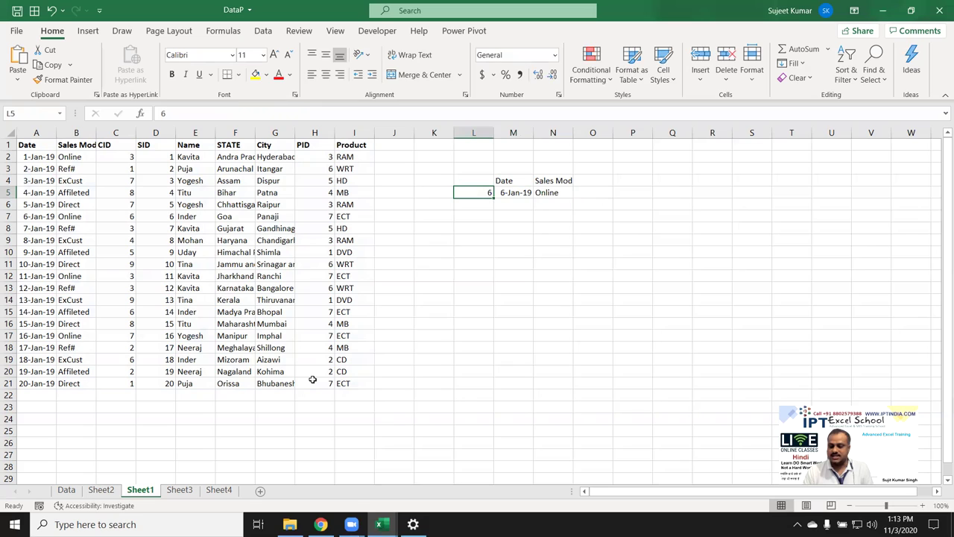
type("16")
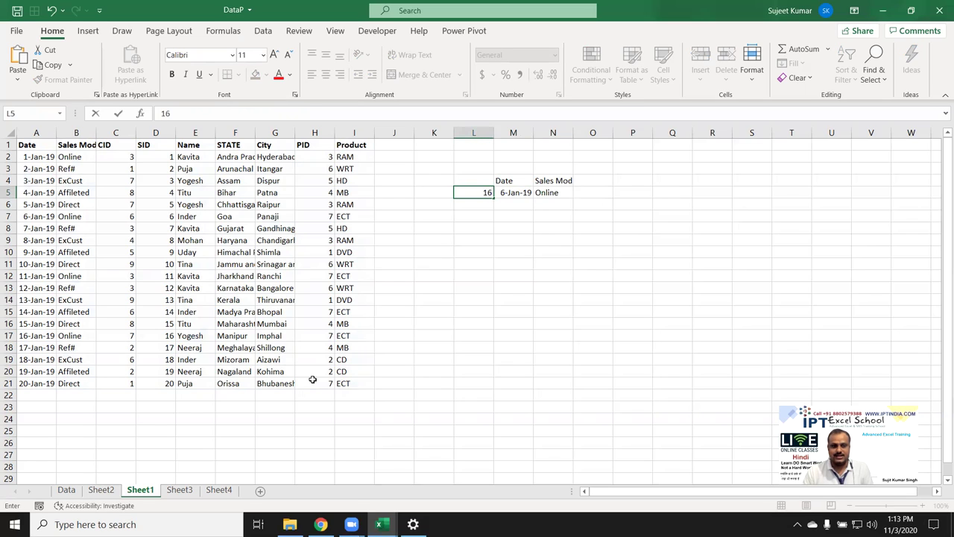
key("Return")
key("Up")
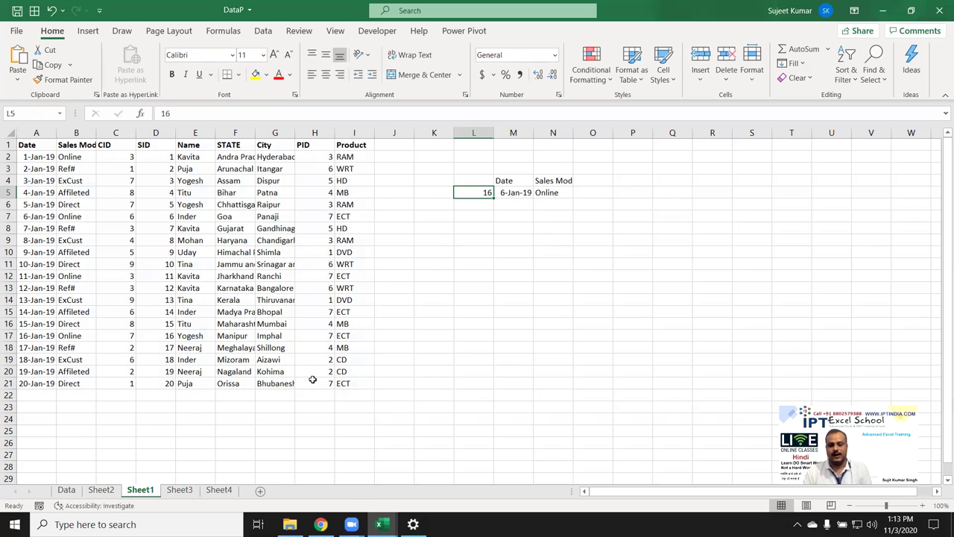
- Inspect the row and column arguments of M5's INDEX formula, leaving it unchanged
key("Right")
key("F2")
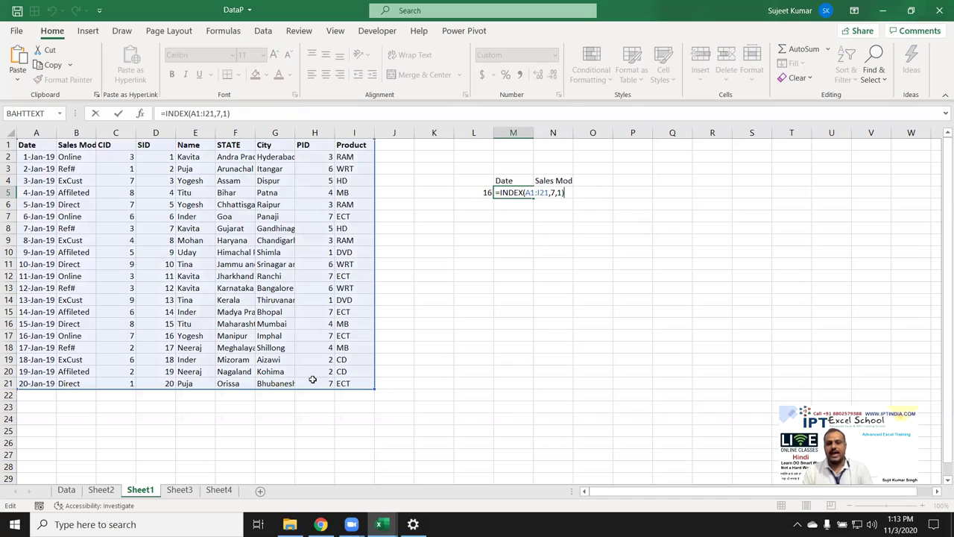
key("Left")
key("Left")
key("Left")
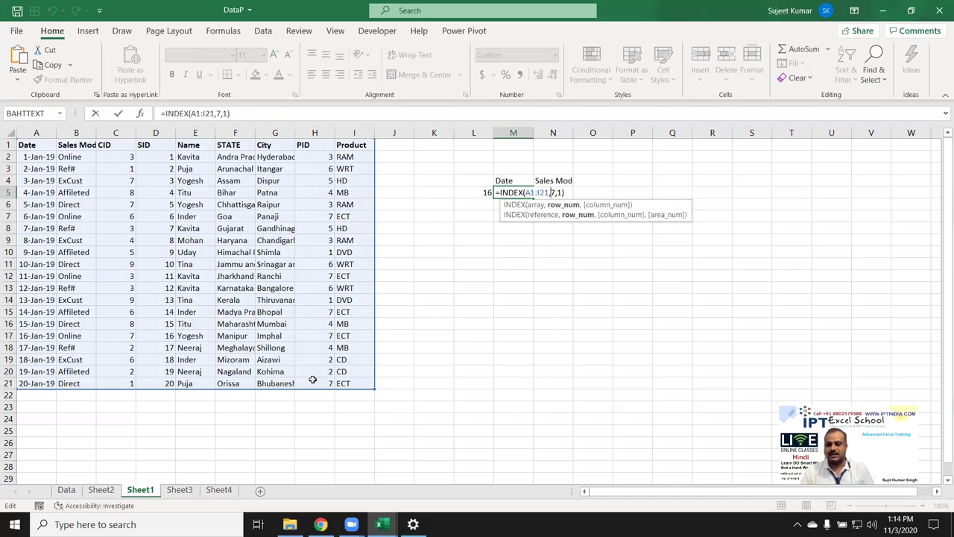
key("Left")
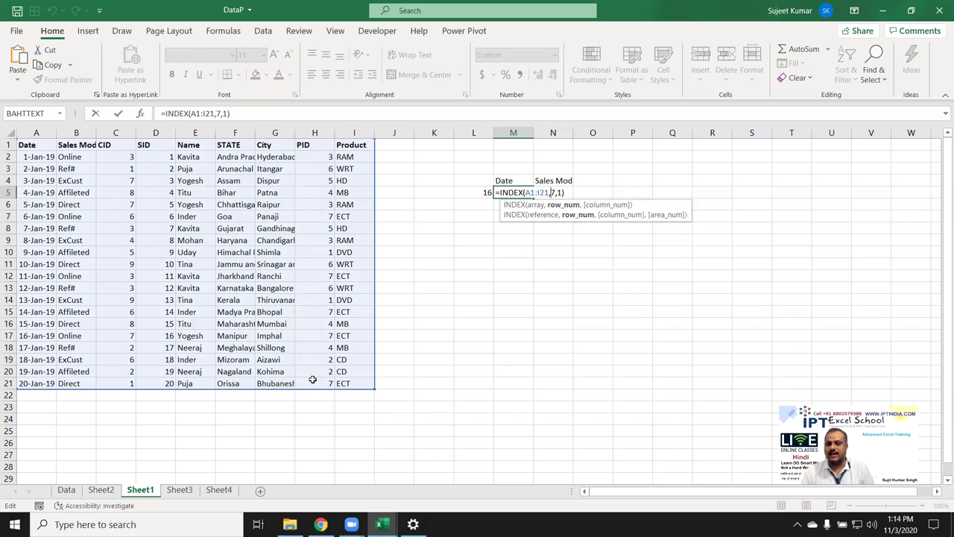
key("Right")
key("Left")
key("Left")
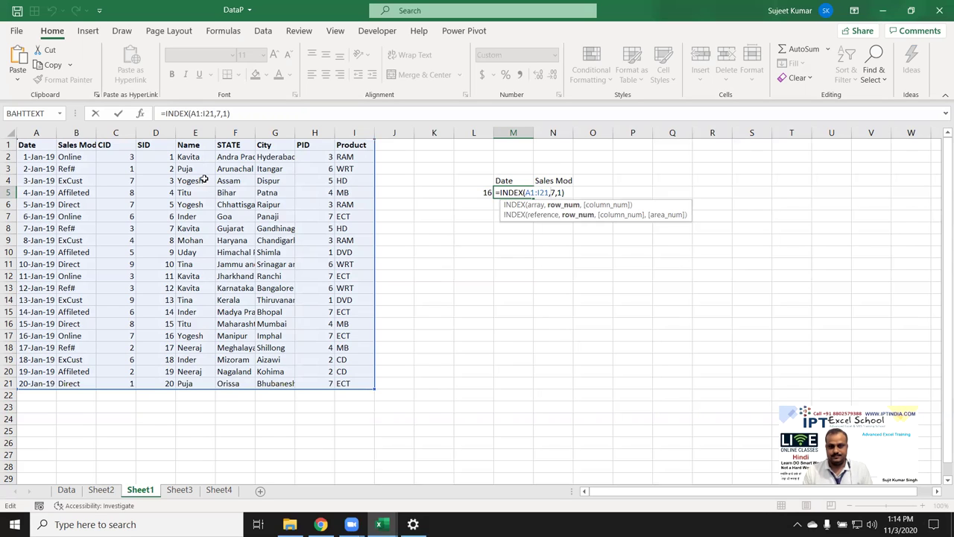
key("Return")
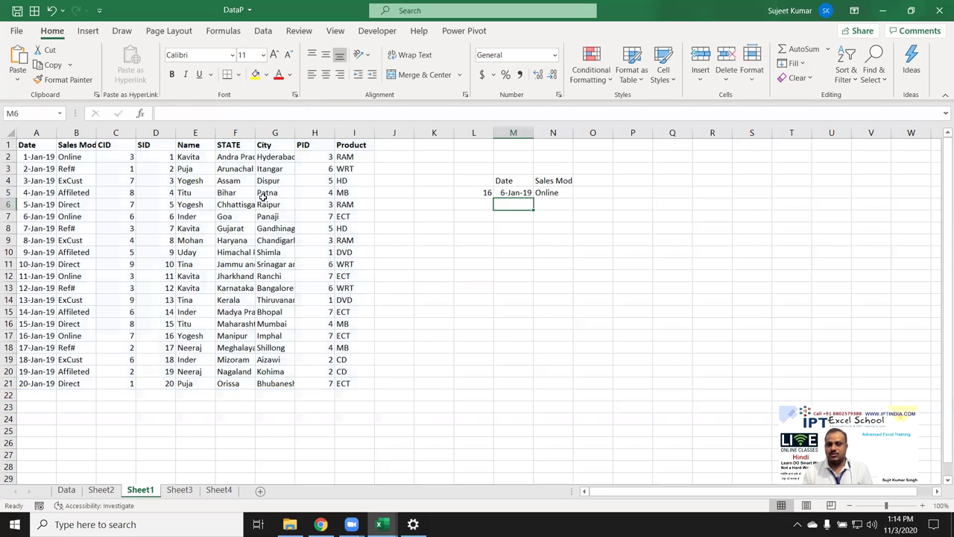
- Change M5's INDEX row argument from 7 to 17, giving 16-Jan-19
double_click(513, 193)
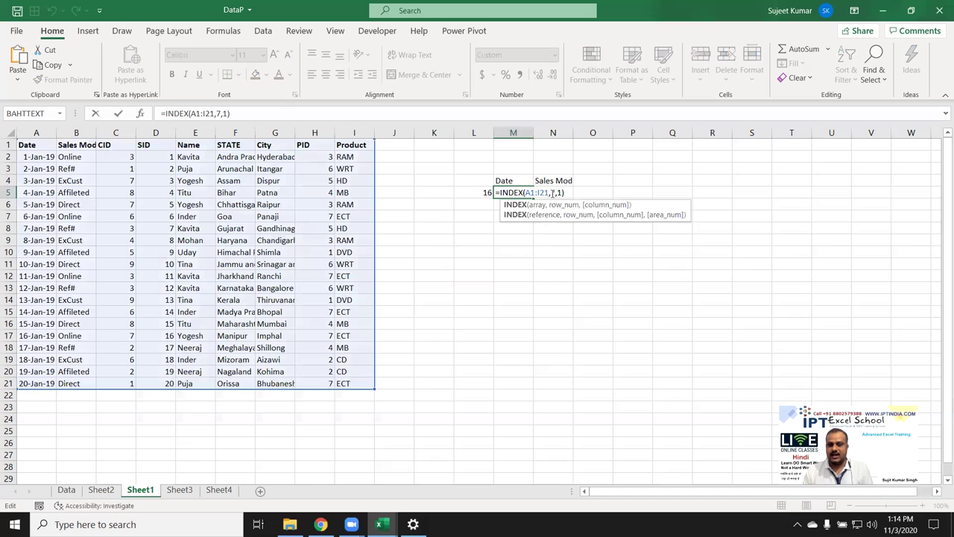
double_click(552, 193)
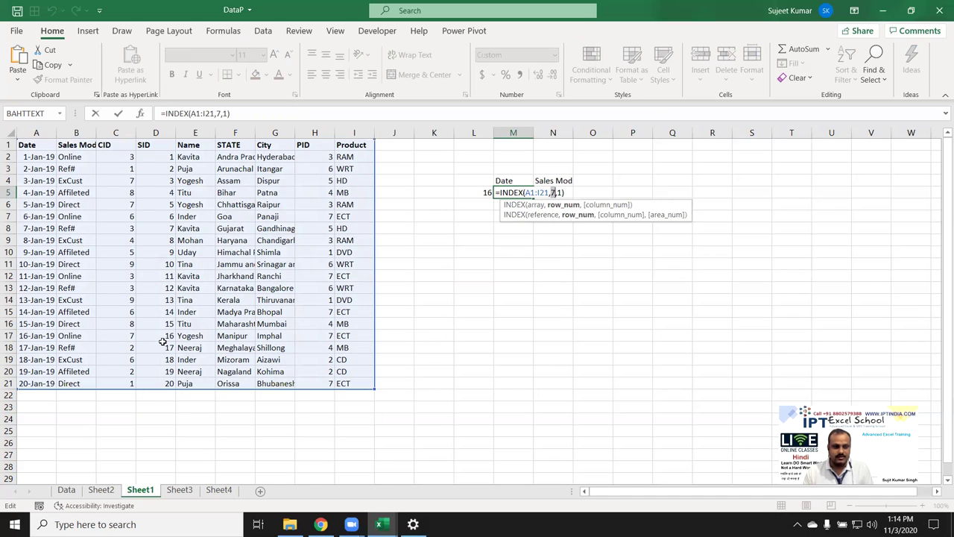
type("17")
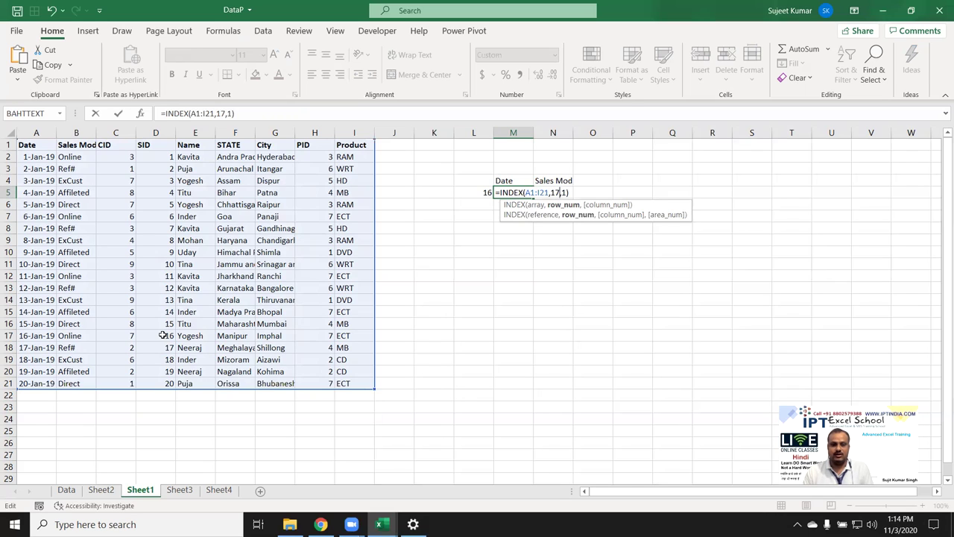
key("Return")
key("Up")
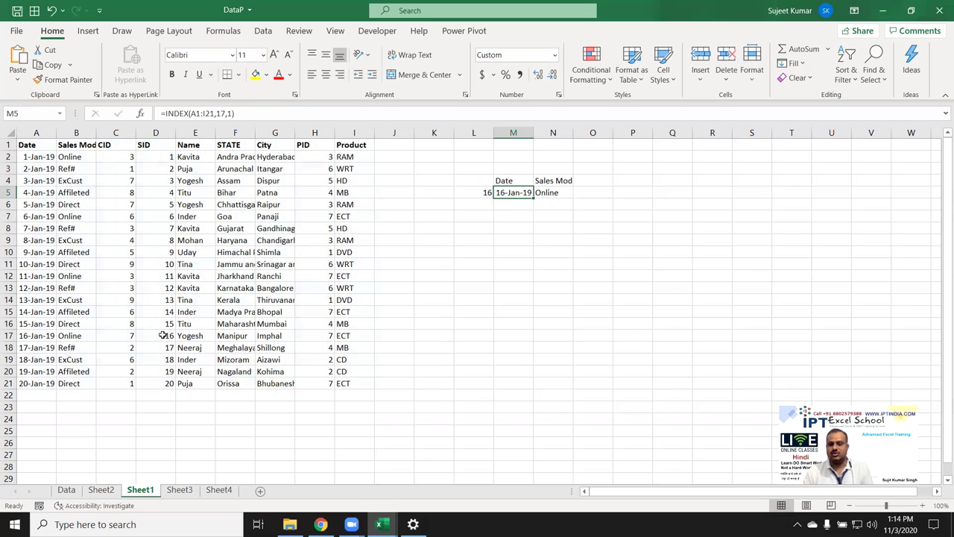
key("F2")
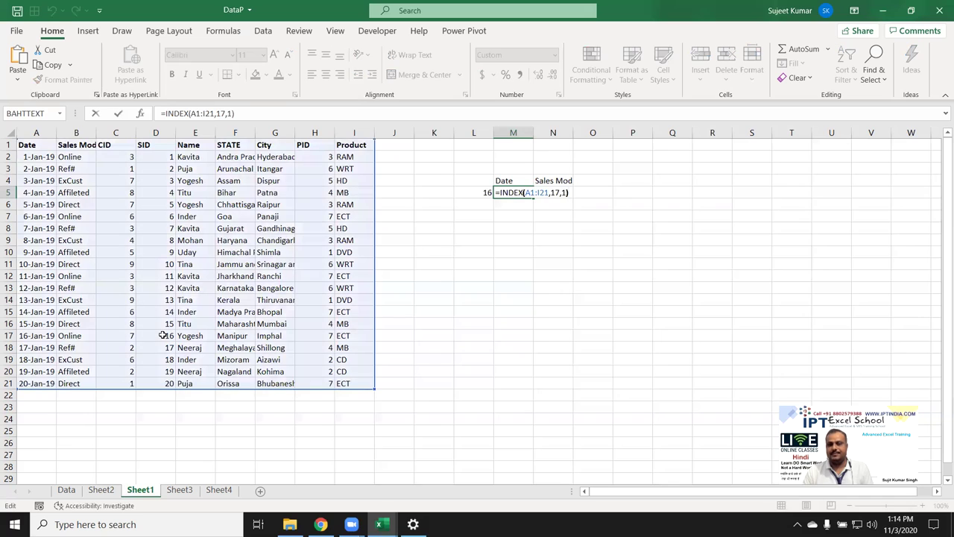
key("Left")
key("Left")
key("Left")
key("shift+Right")
key("shift+Right")
key("Return")
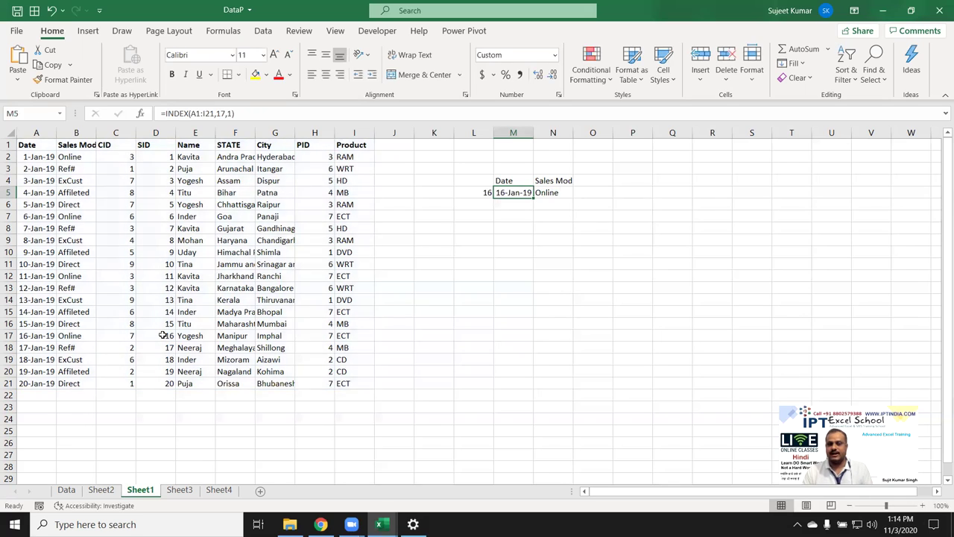
- Enter =MATCH(L5,D2:D21,0) in M6
type("=m")
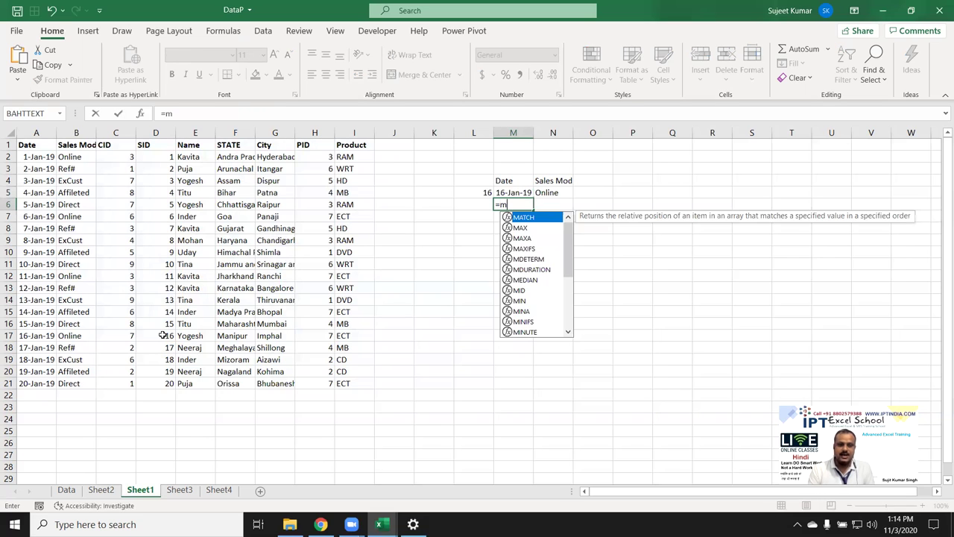
key("Tab")
key("Left")
key("Up")
type(",")
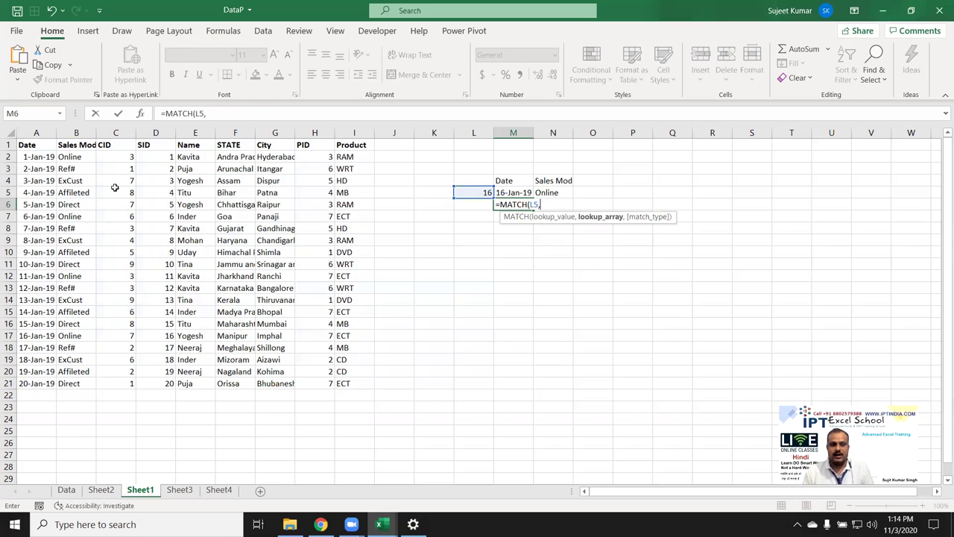
left_click(159, 152)
left_click_drag(159, 152, 151, 377)
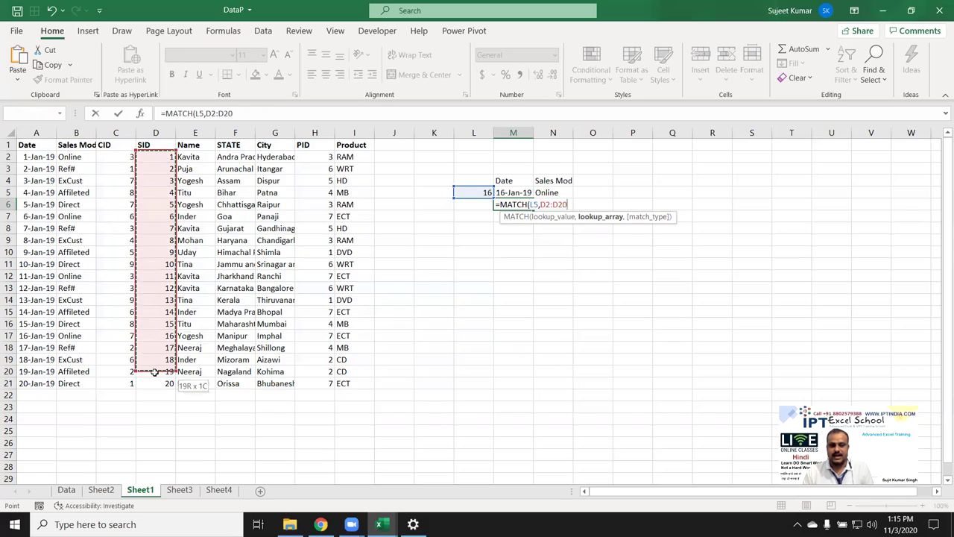
type(",")
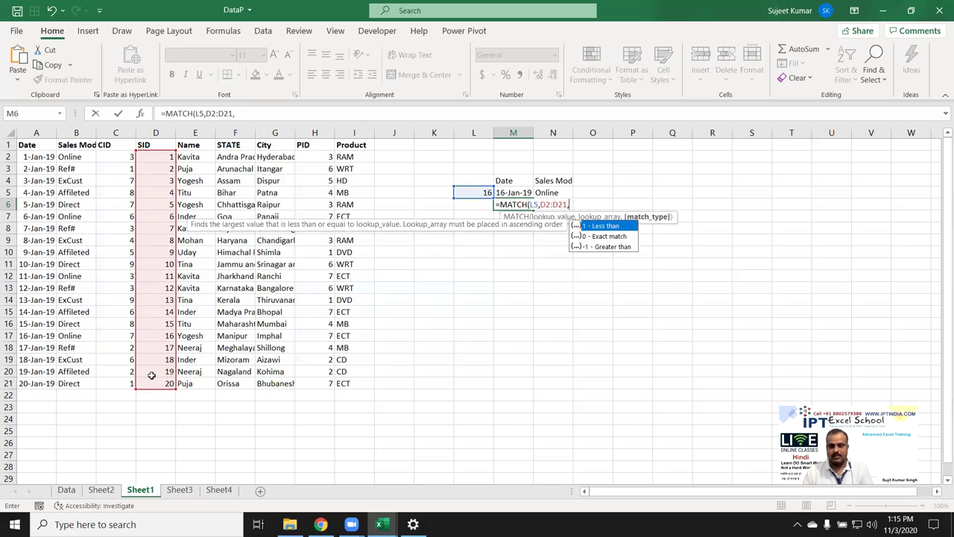
type("0")
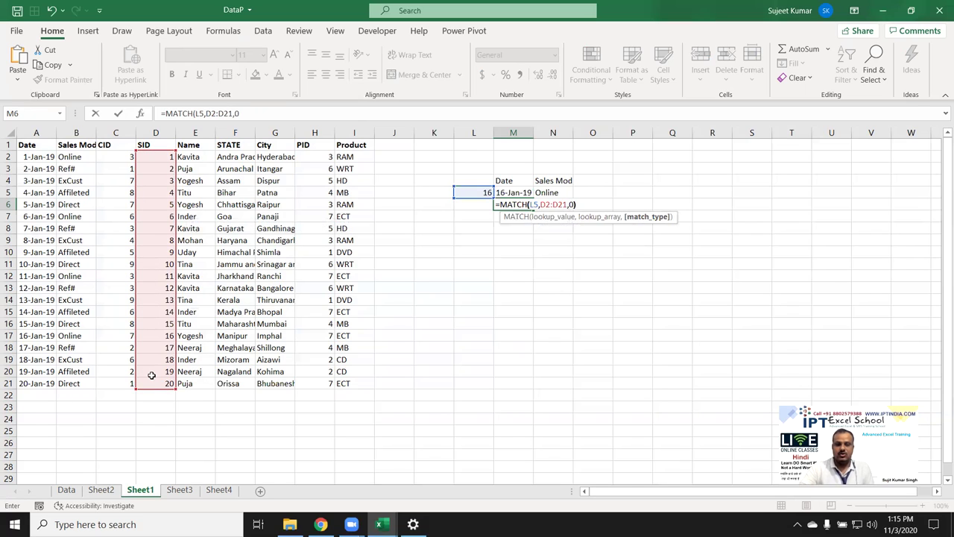
type(")")
key("Return")
key("Up")
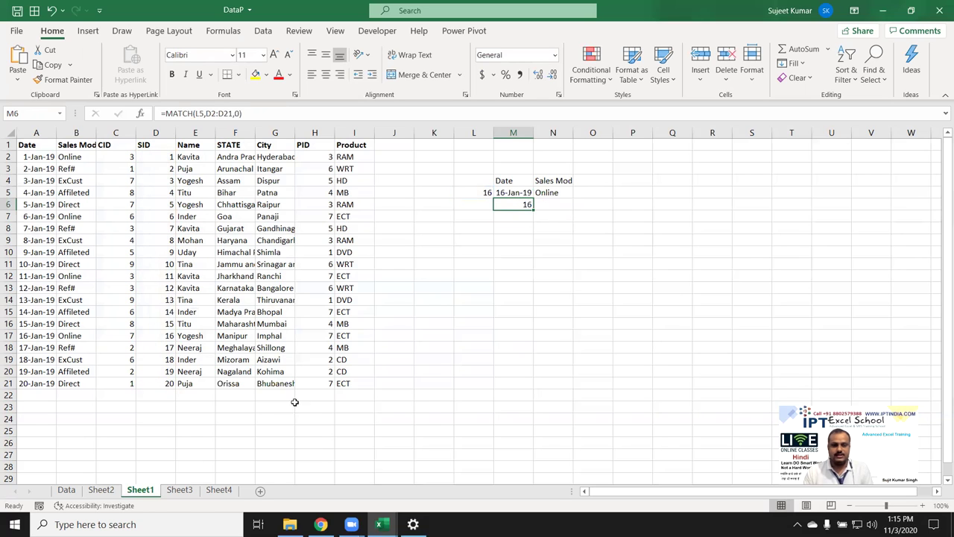
- Widen M6's MATCH range to D1:D21 so it returns 17
double_click(522, 205)
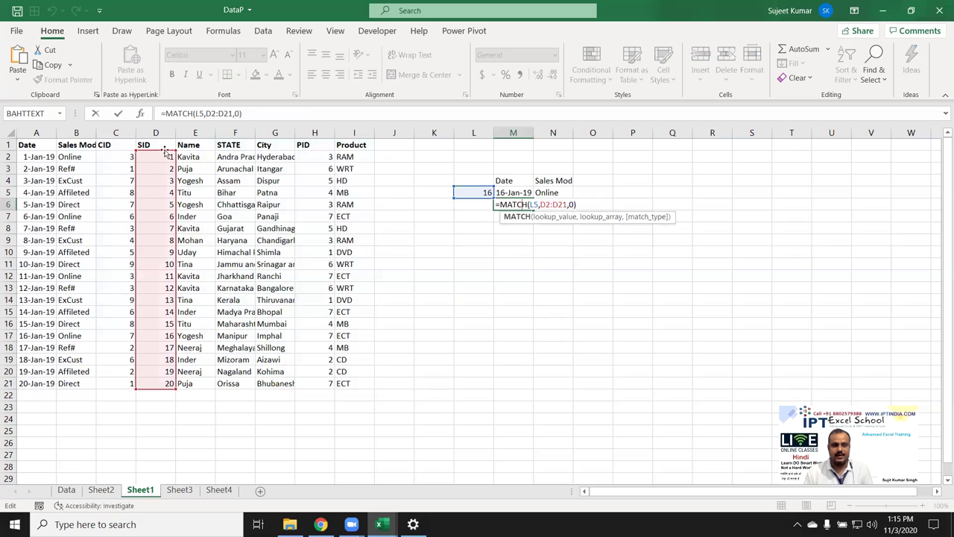
left_click_drag(176, 151, 177, 142)
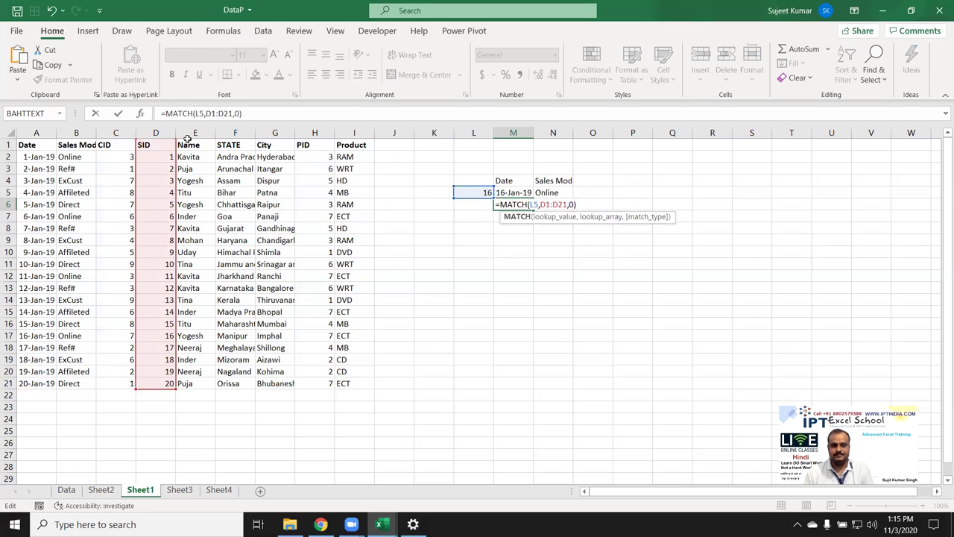
key("Return")
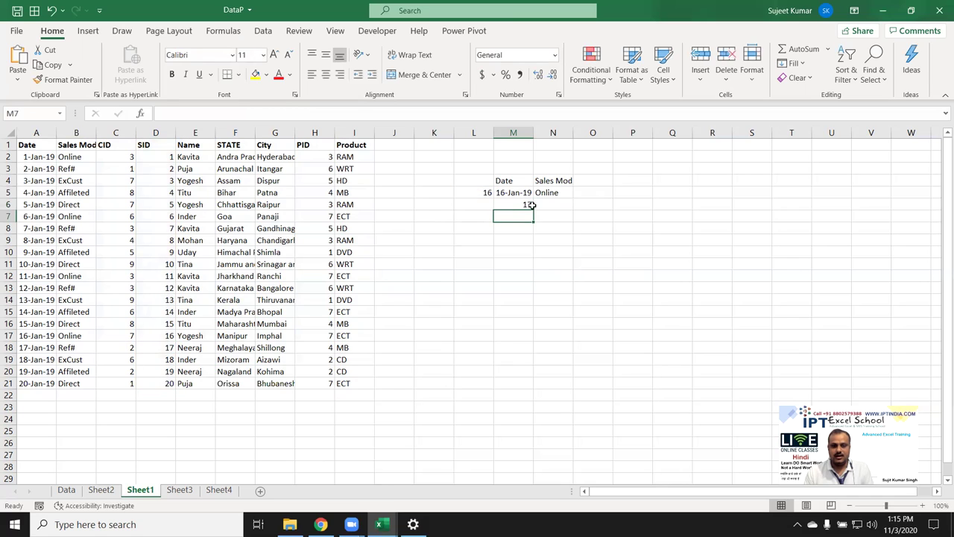
double_click(528, 205)
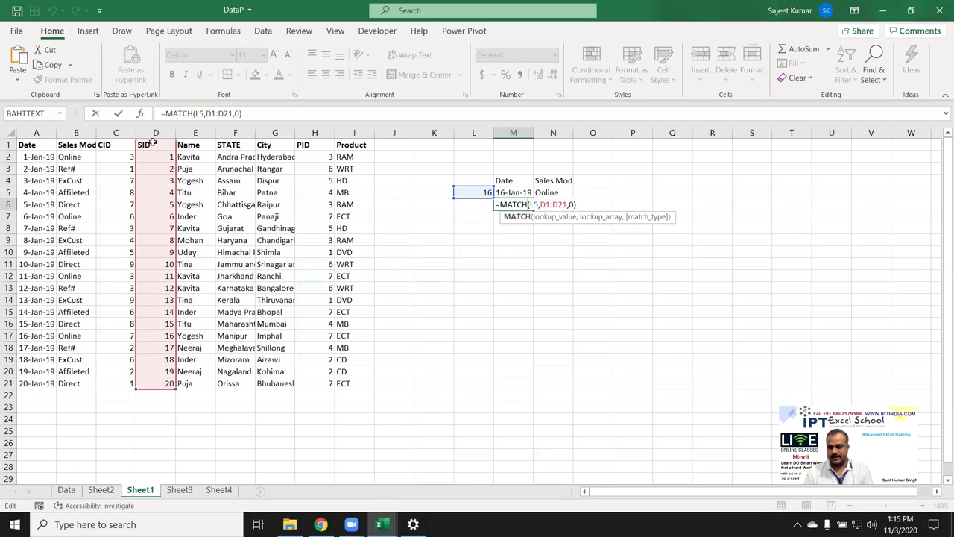
key("Return")
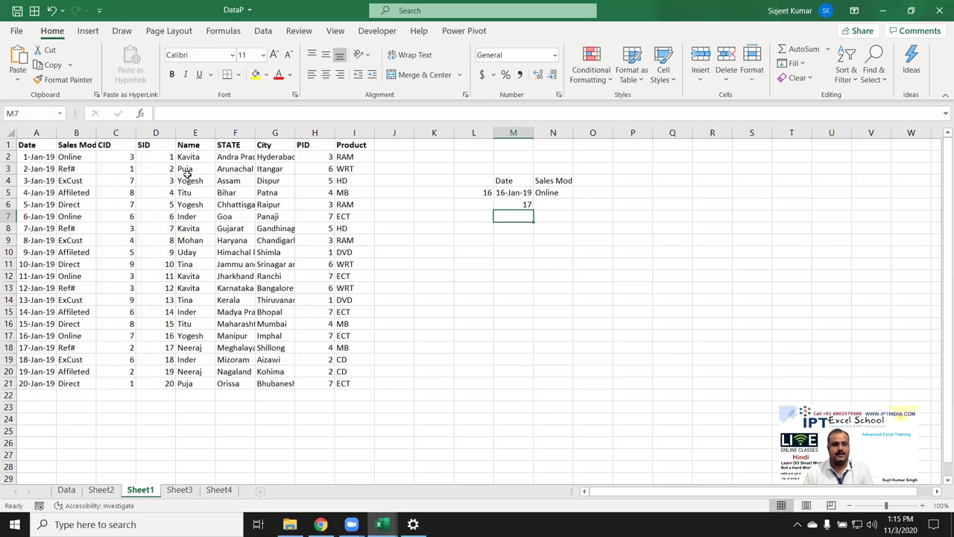
- Copy the MATCH(L5,D1:D21,0) expression from M6's formula
left_click(514, 191)
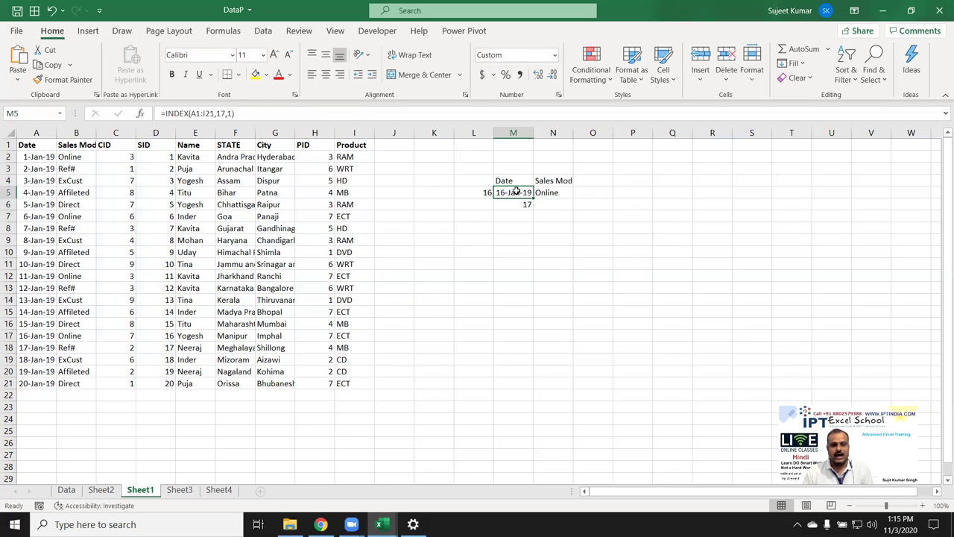
double_click(515, 191)
double_click(554, 192)
key("Escape")
left_click(521, 203)
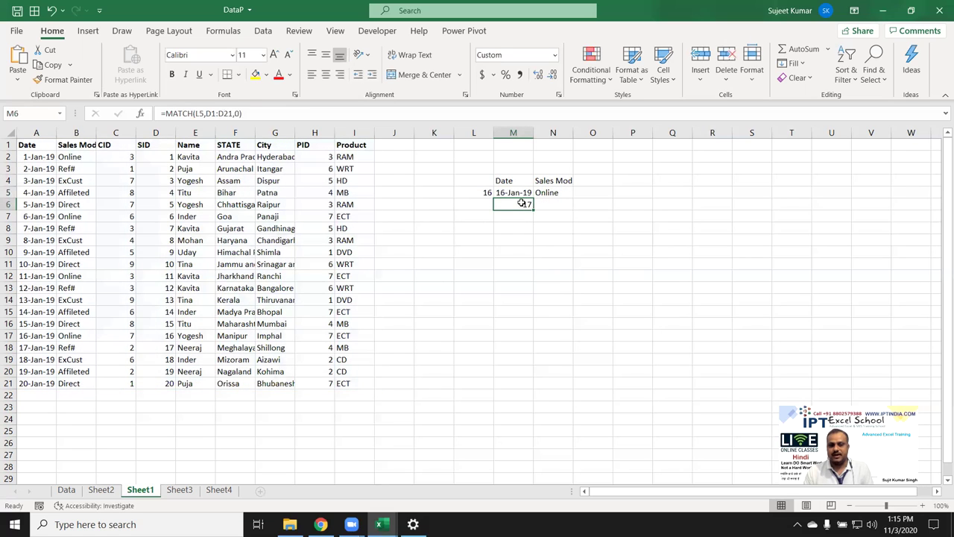
double_click(522, 203)
left_click_drag(497, 204, 579, 206)
key("ctrl+c")
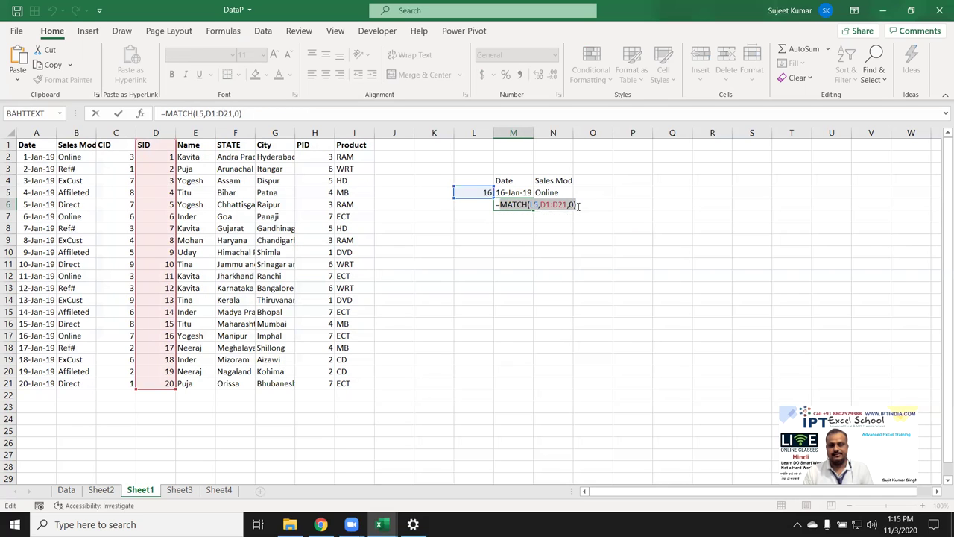
key("Escape")
- Paste the MATCH expression over the hardcoded row numbers in M5's and N5's INDEX formulas
double_click(526, 192)
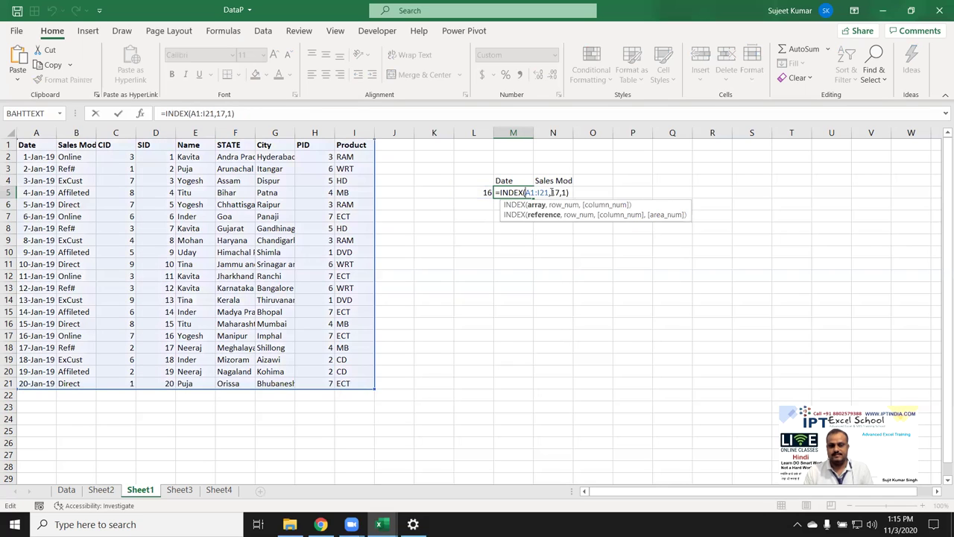
double_click(554, 193)
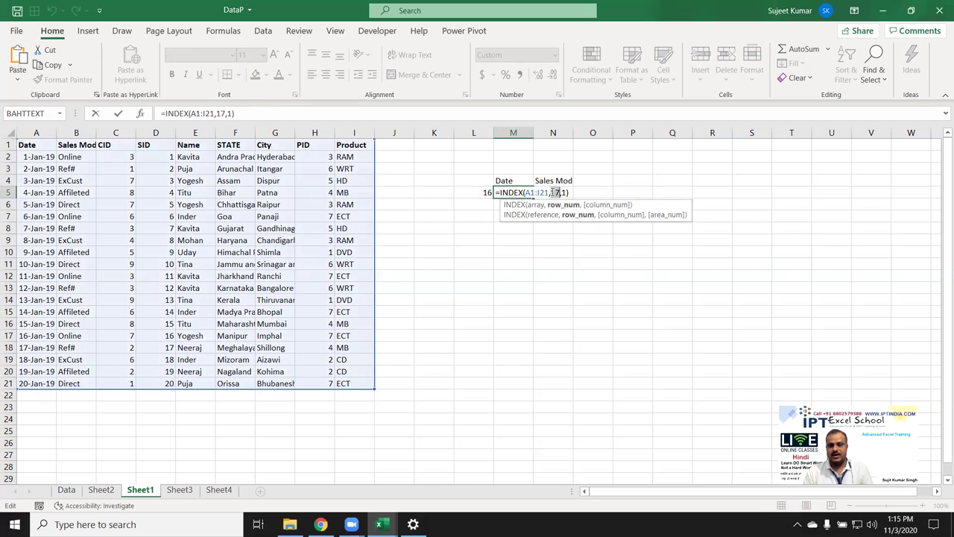
key("ctrl+v")
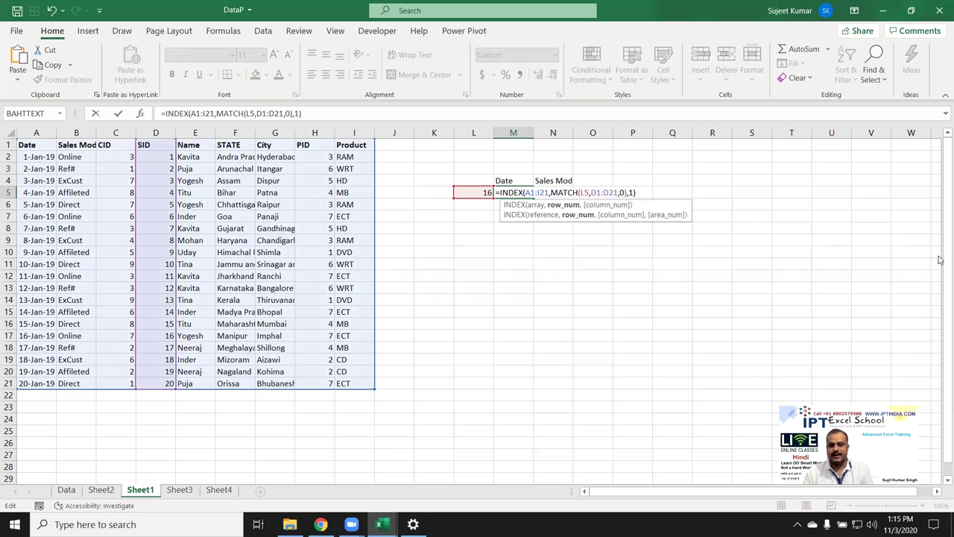
key("Return")
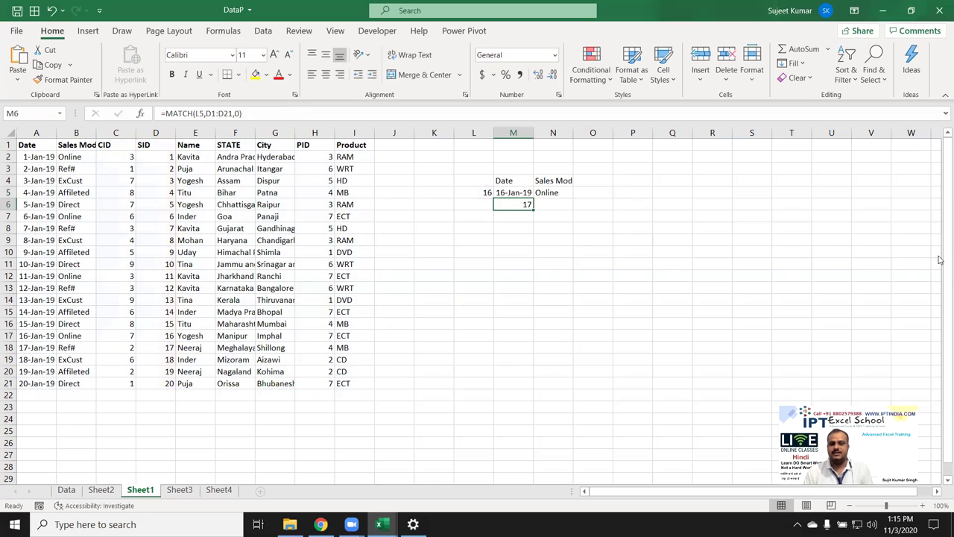
key("Up")
key("Right")
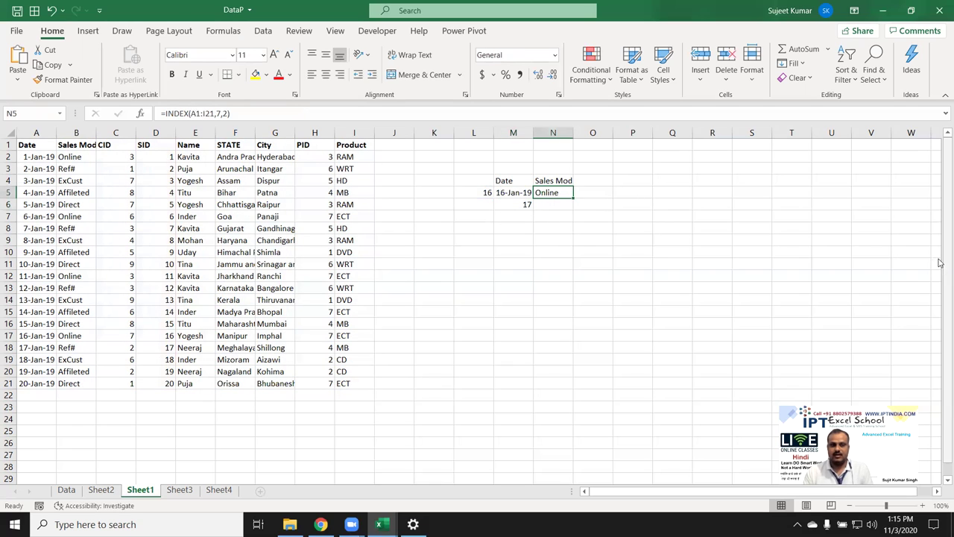
double_click(559, 194)
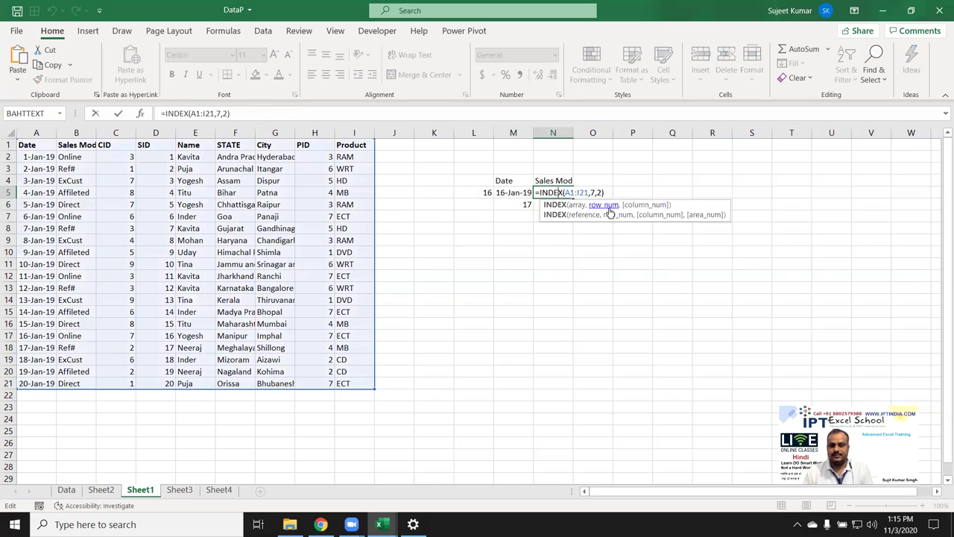
left_click(610, 206)
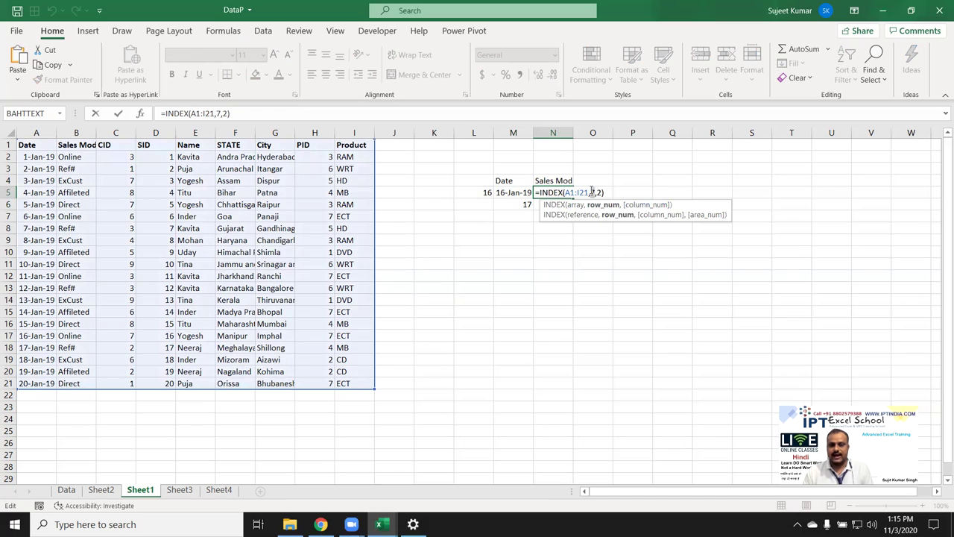
key("ctrl+v")
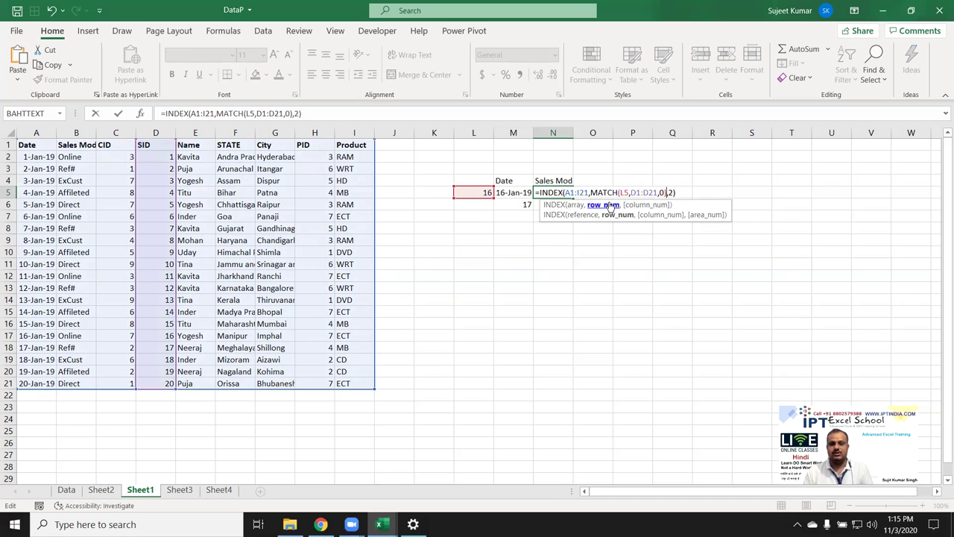
key("Return")
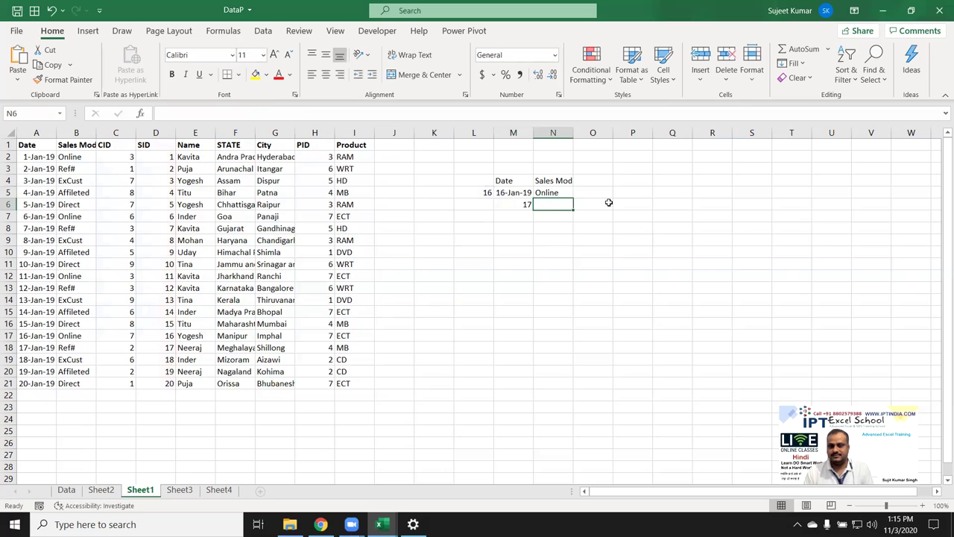
- Test the lookups by entering SIDs 1 through 6 in L5, ending at 6-Jan-19 and Online
key("Left")
key("Left")
key("Up")
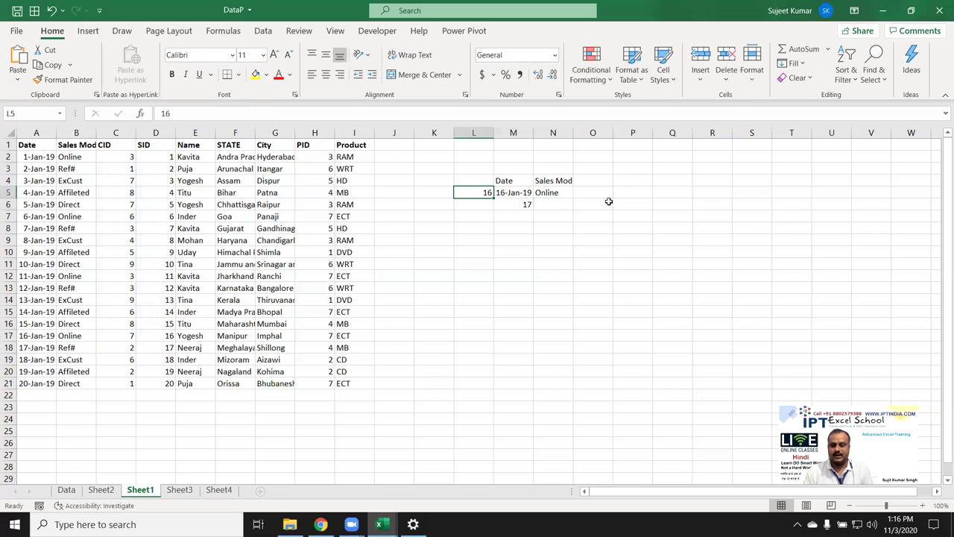
type("1")
key("Return")
key("Up")
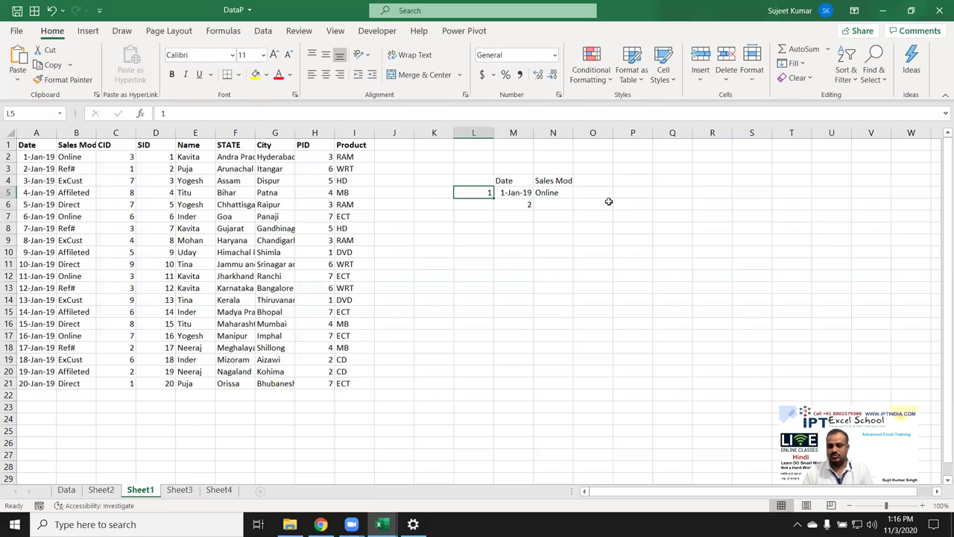
type("2")
key("Return")
key("Up")
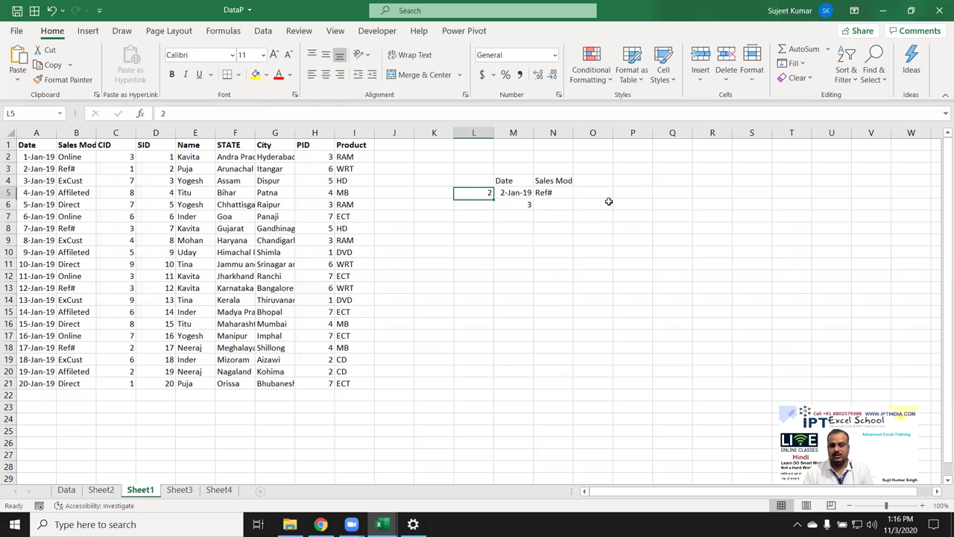
type("3")
key("Return")
key("Up")
type("4")
key("Return")
key("Up")
type("5")
key("Return")
key("Up")
type("6")
key("Return")
key("Up")
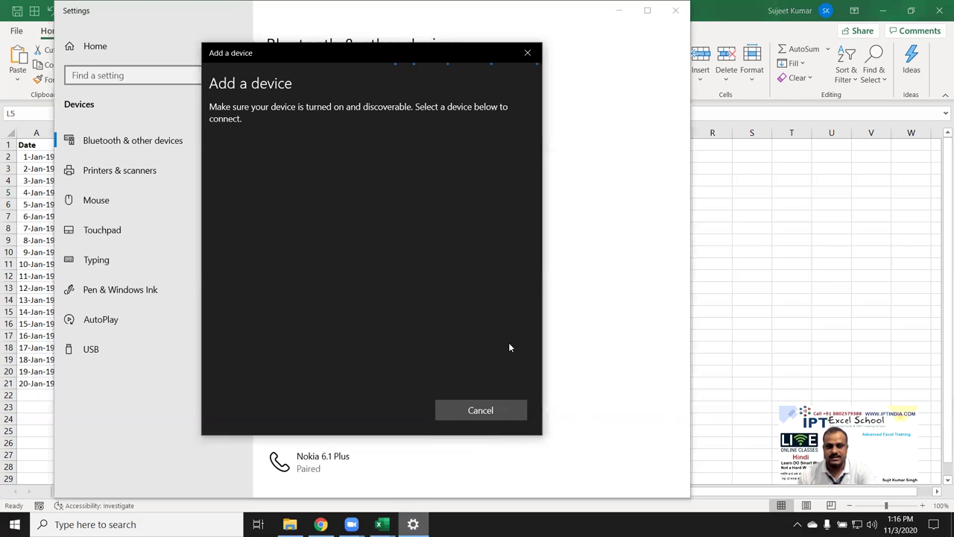
- Cancel the pending device add and start a new Bluetooth device search
left_click(485, 409)
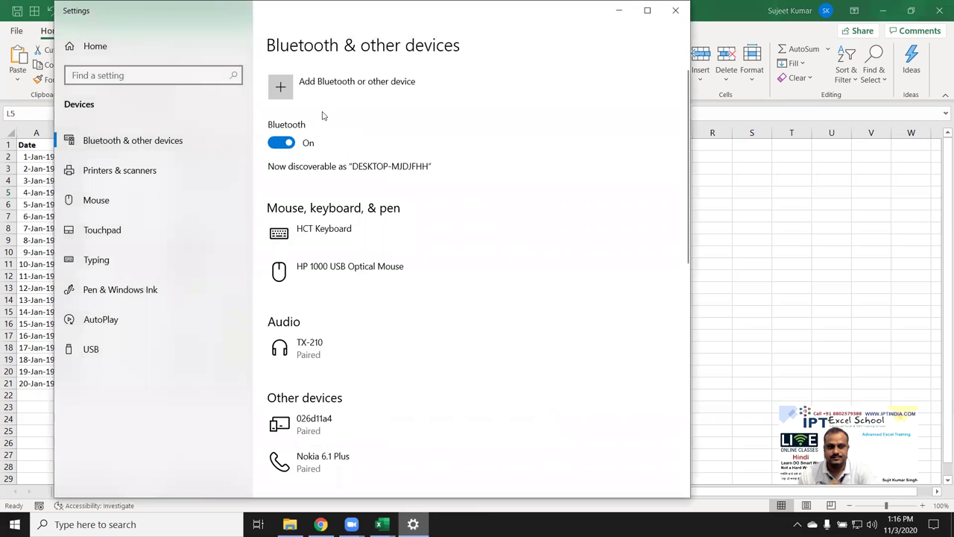
left_click(292, 93)
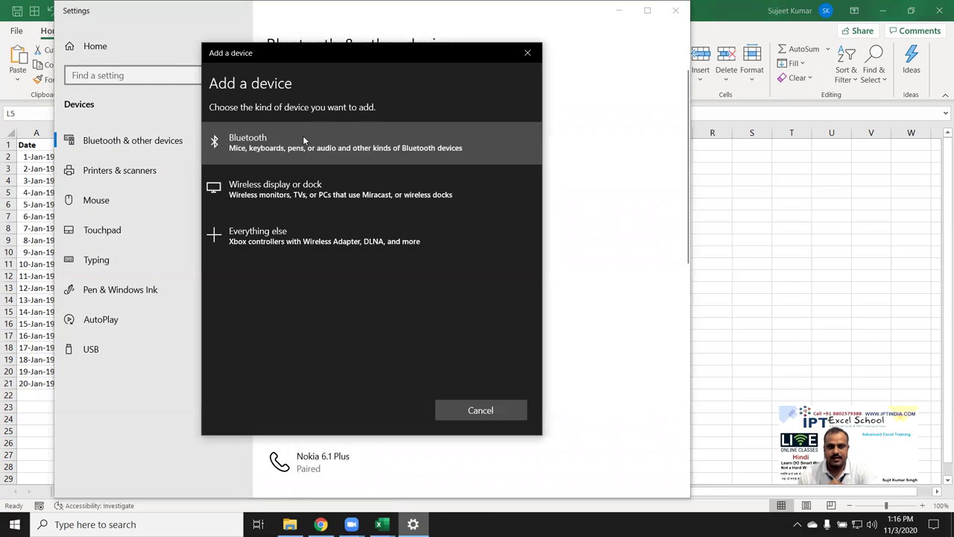
left_click(303, 136)
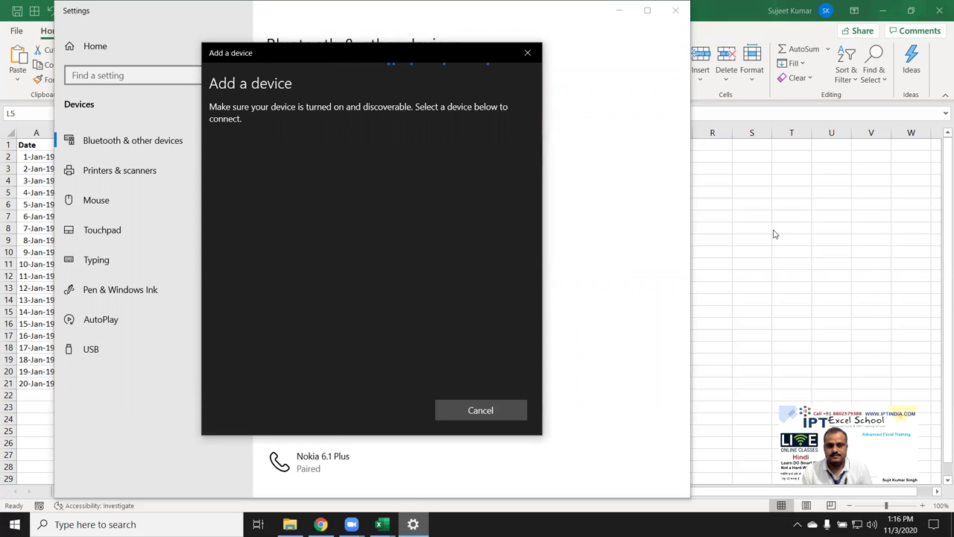
- Check the speaker volume, then cancel the device search and close Settings
key("alt+Tab")
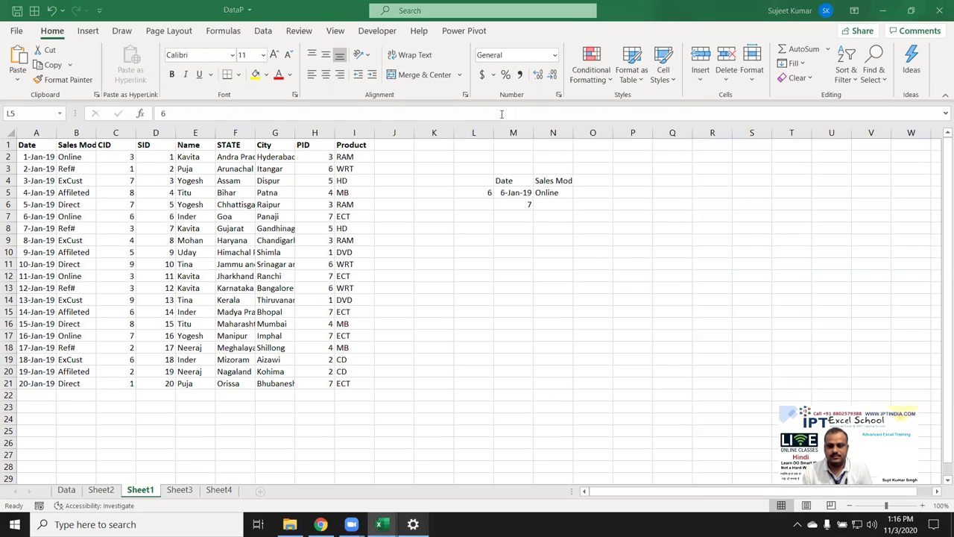
left_click(871, 524)
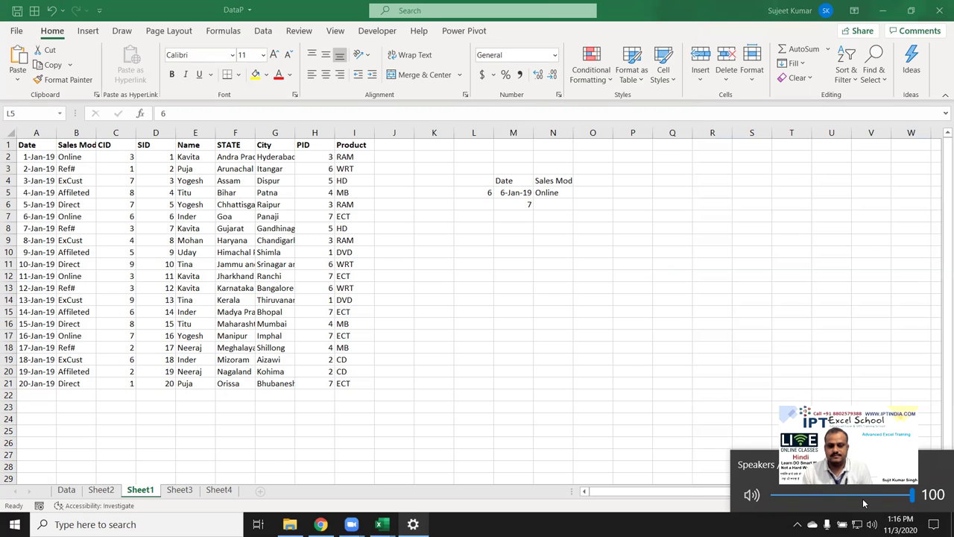
left_click(413, 524)
left_click(472, 416)
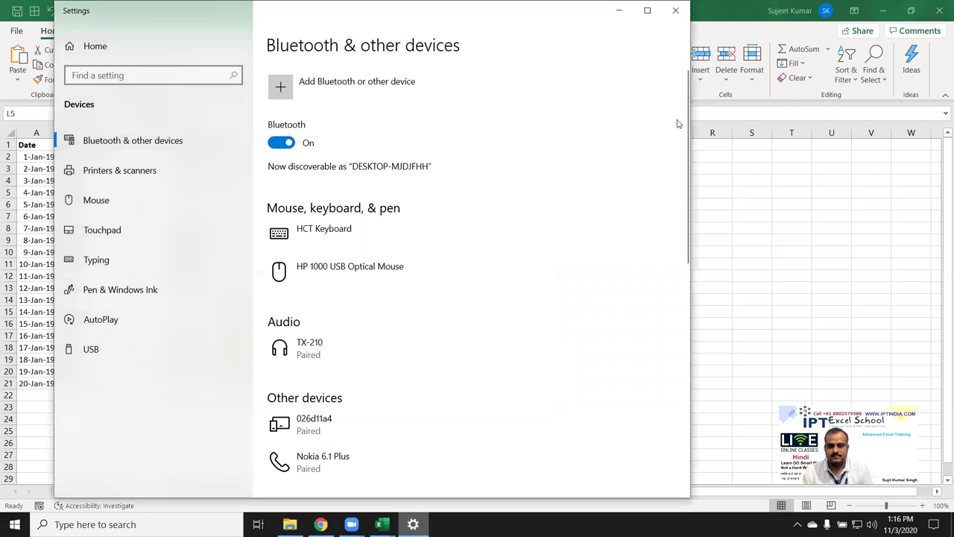
left_click(674, 12)
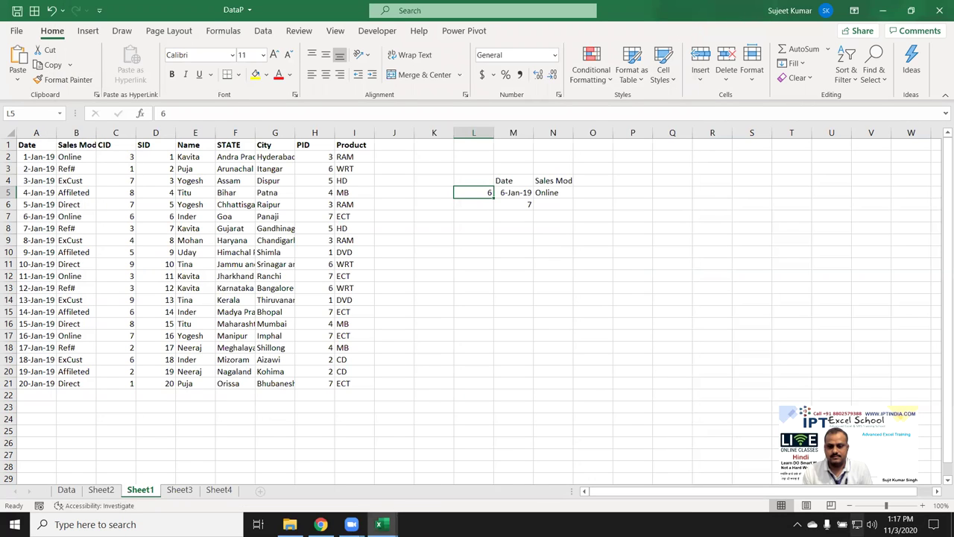
- Set the speaker volume to 100 and close Zoom's audio settings window
left_click(871, 524)
left_click_drag(879, 495, 905, 496)
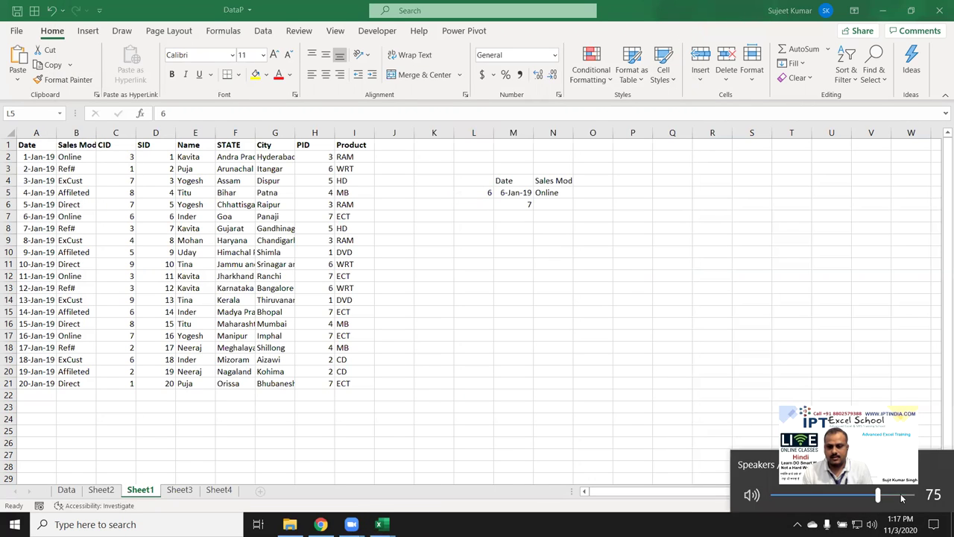
left_click(914, 496)
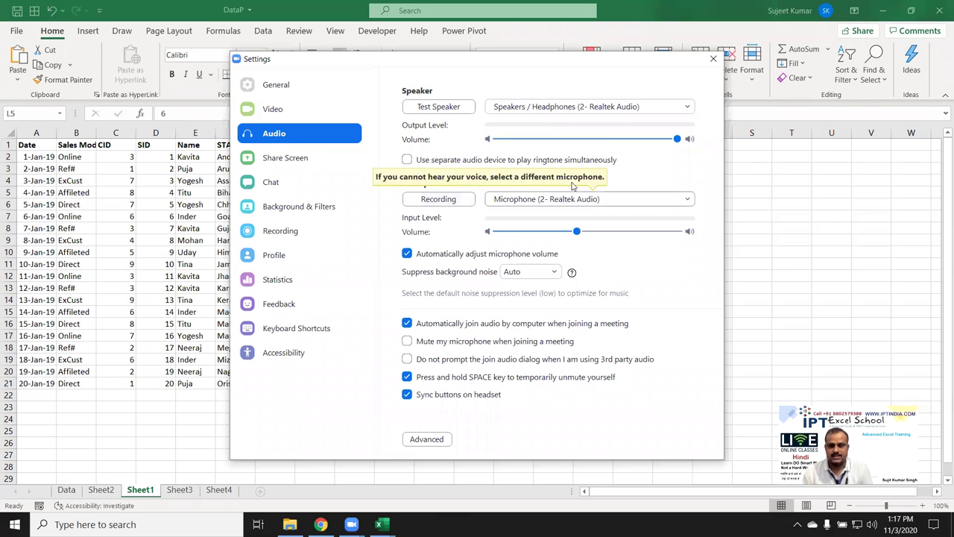
left_click(713, 61)
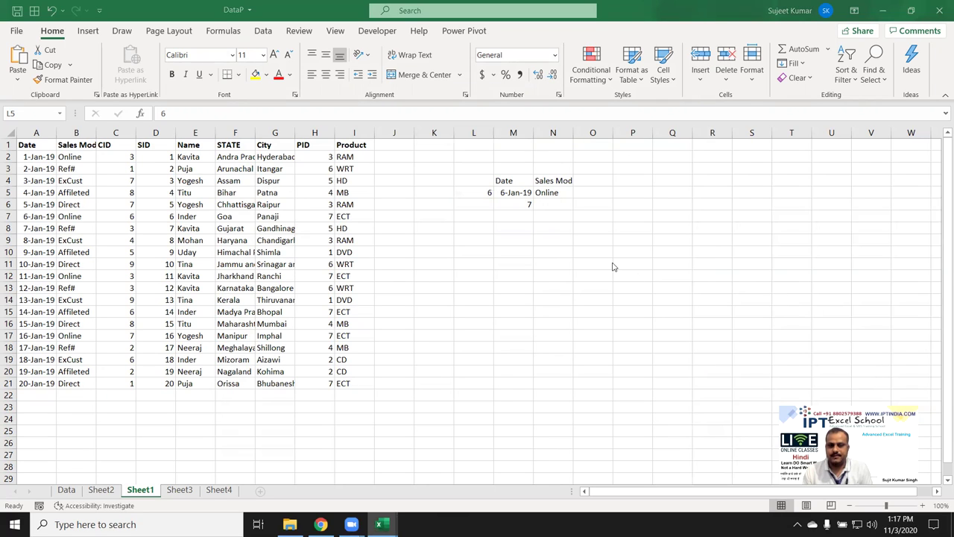
left_click(549, 192)
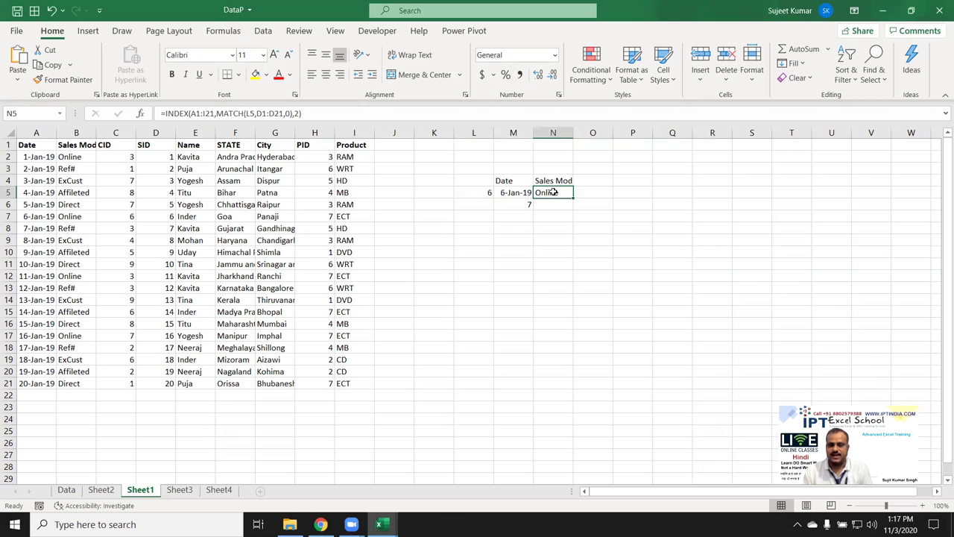
left_click(509, 193)
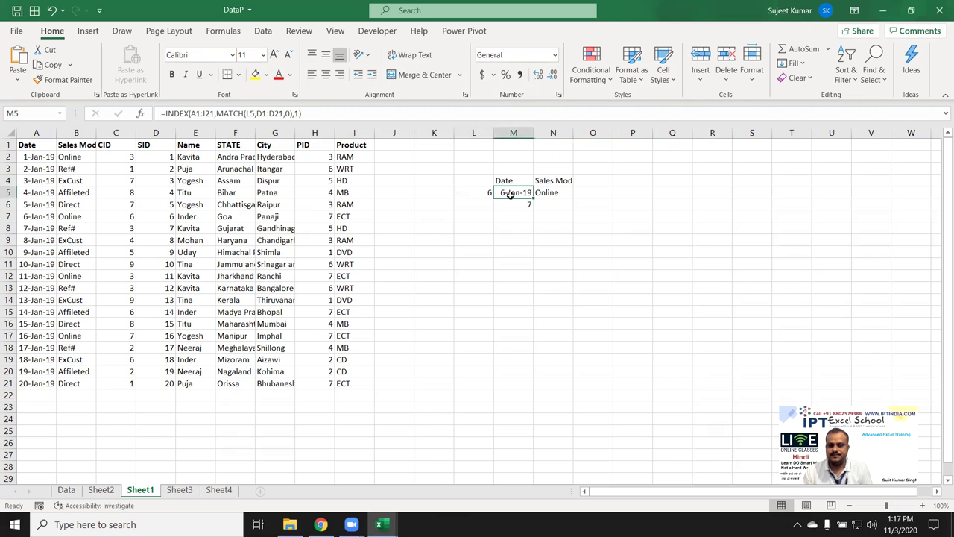
left_click(555, 193)
double_click(555, 193)
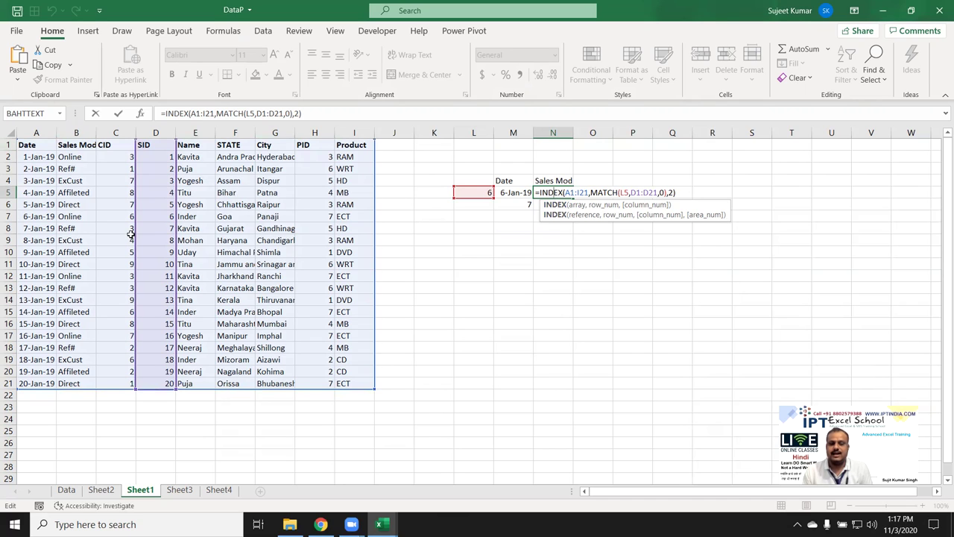
key("ctrl+Return")
left_click_drag(35, 388, 353, 430)
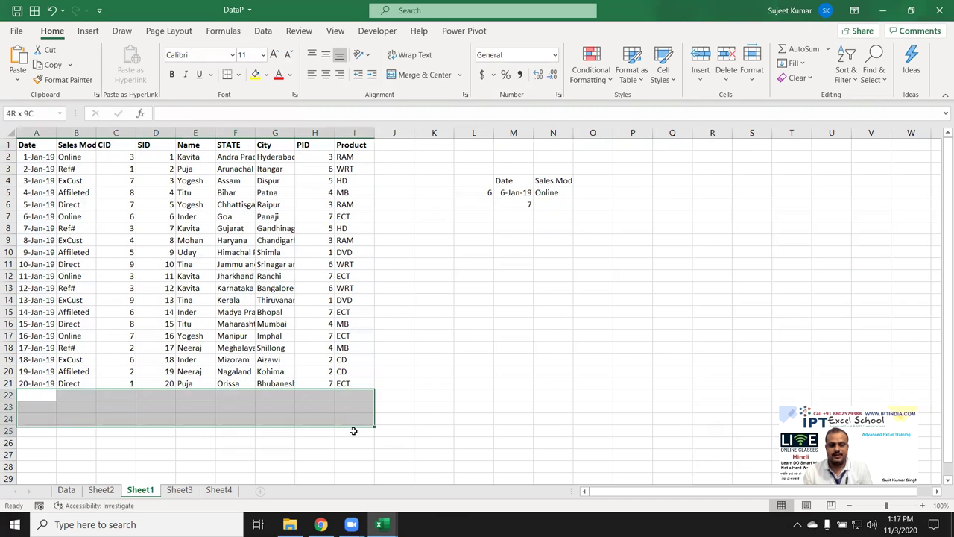
left_click_drag(402, 180, 402, 397)
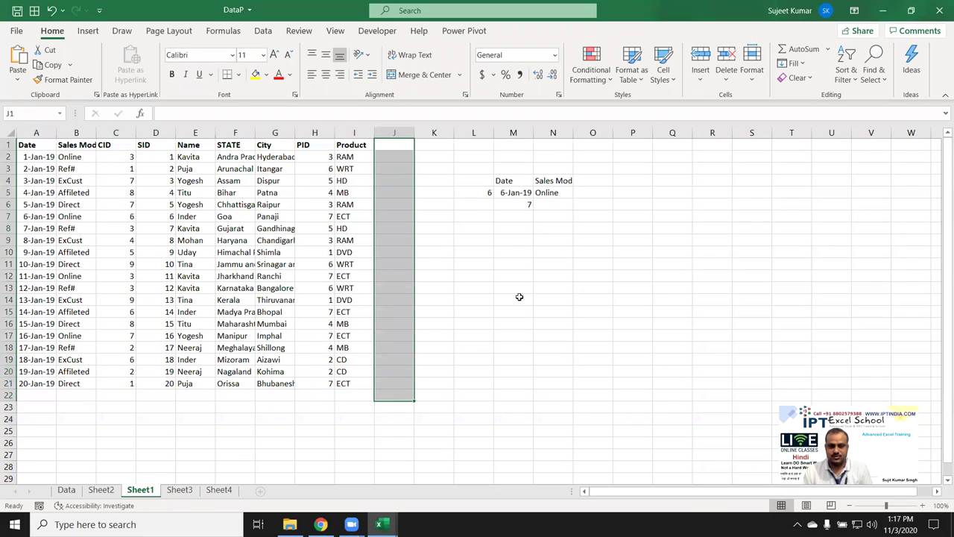
left_click(544, 192)
double_click(544, 193)
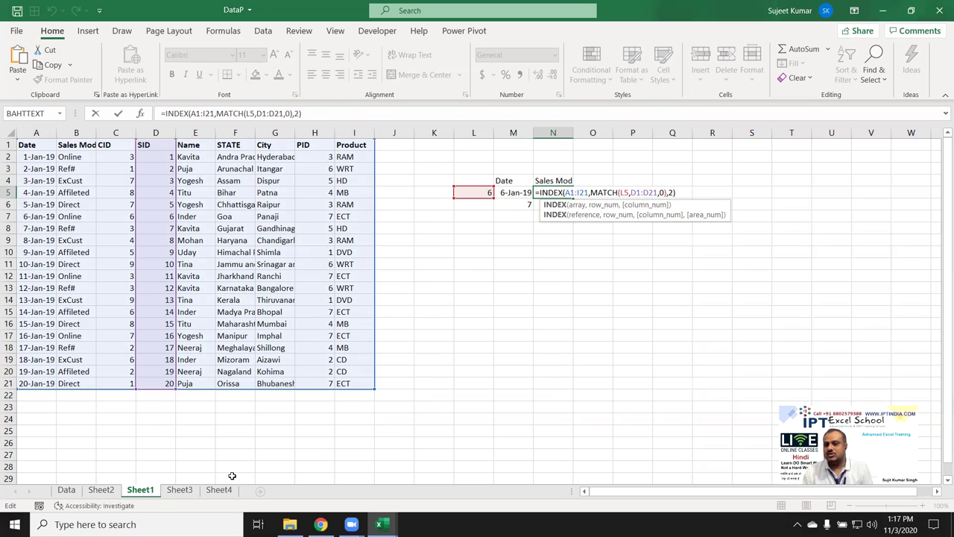
key("ctrl+Return")
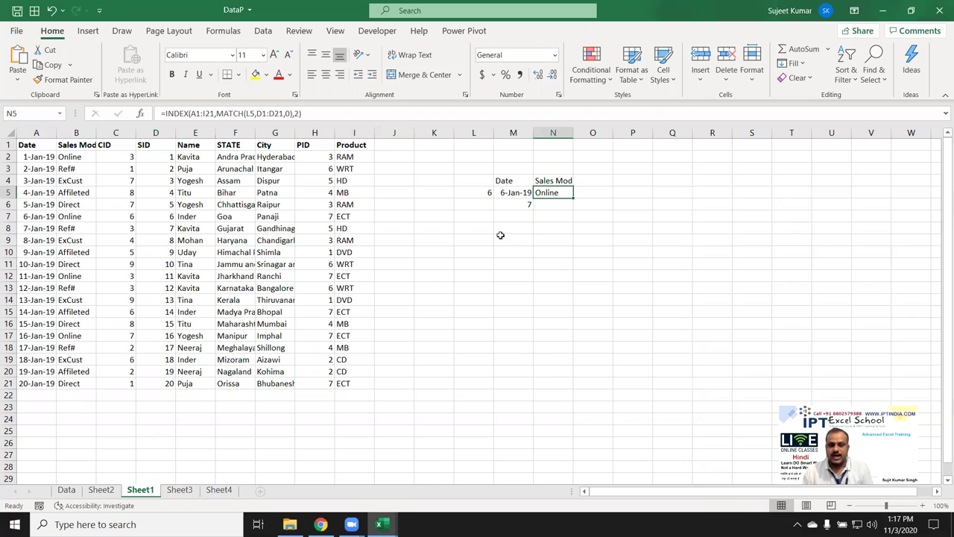
left_click(502, 230)
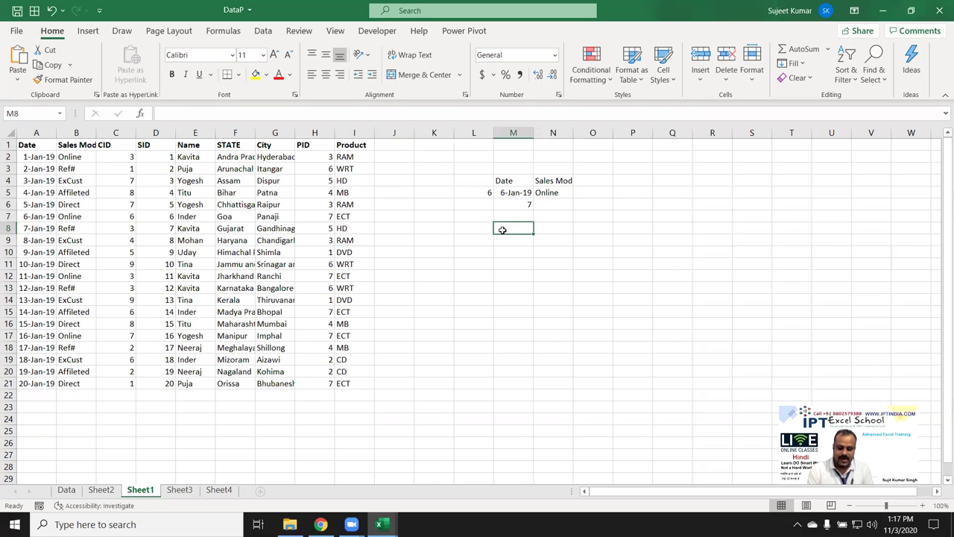
- Enter =OFFSET(A1,M6-1,0) in M8, using the MATCH result in M6
type("=of")
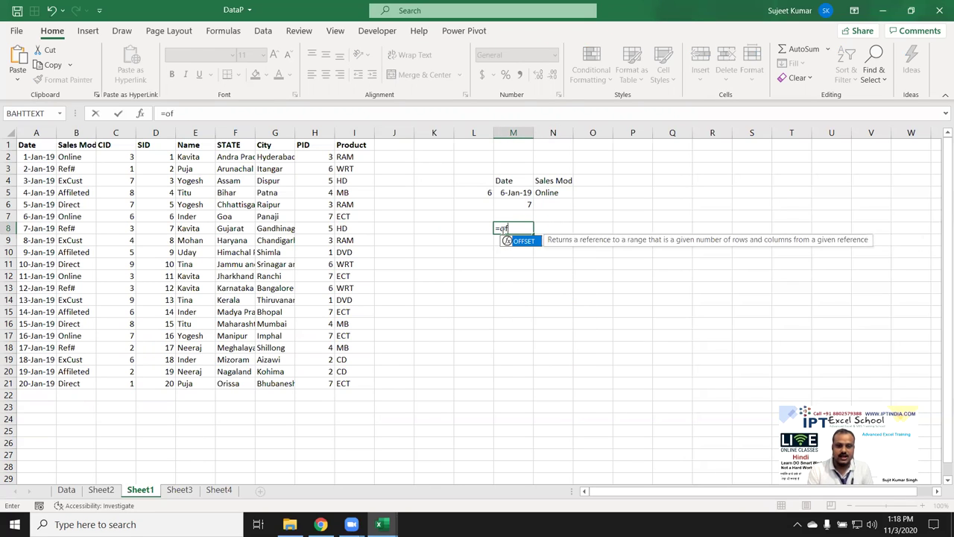
key("Tab")
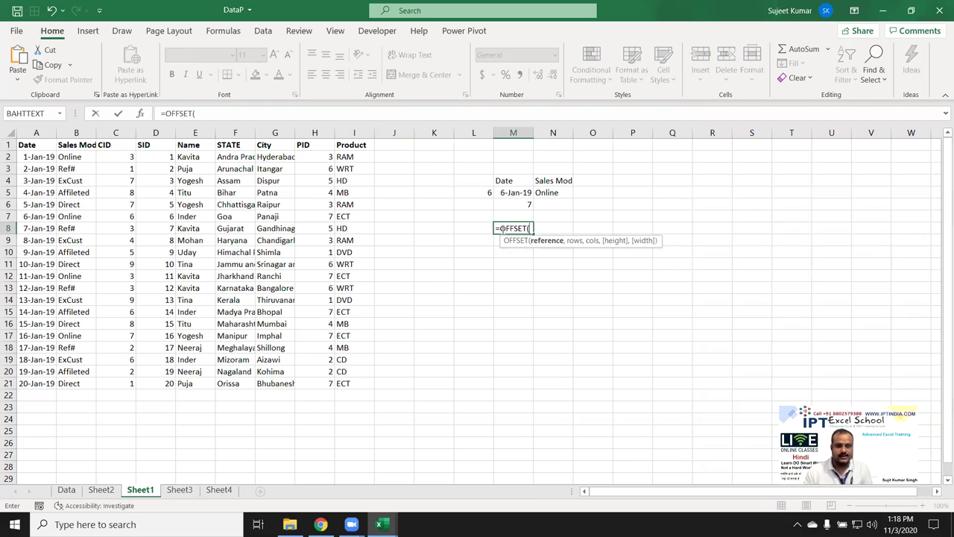
left_click(32, 146)
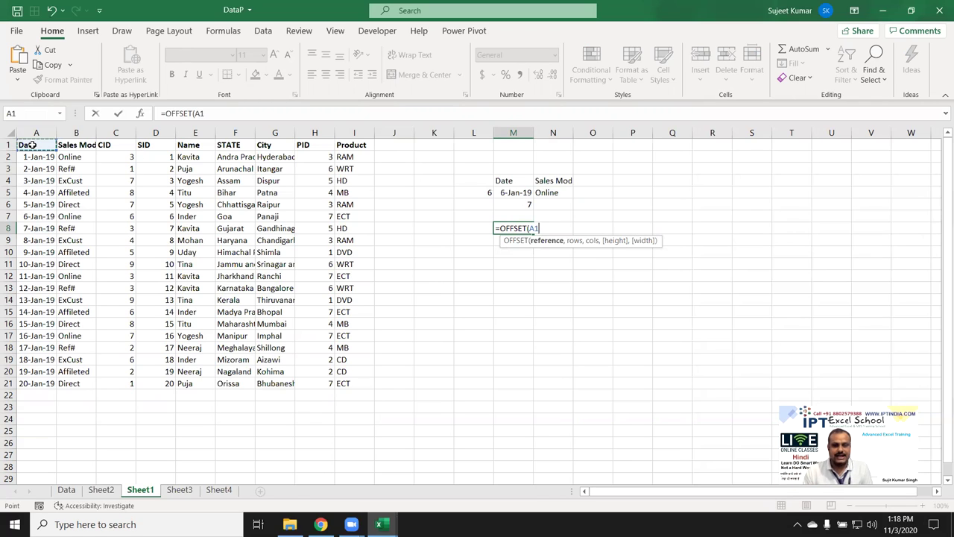
type(",")
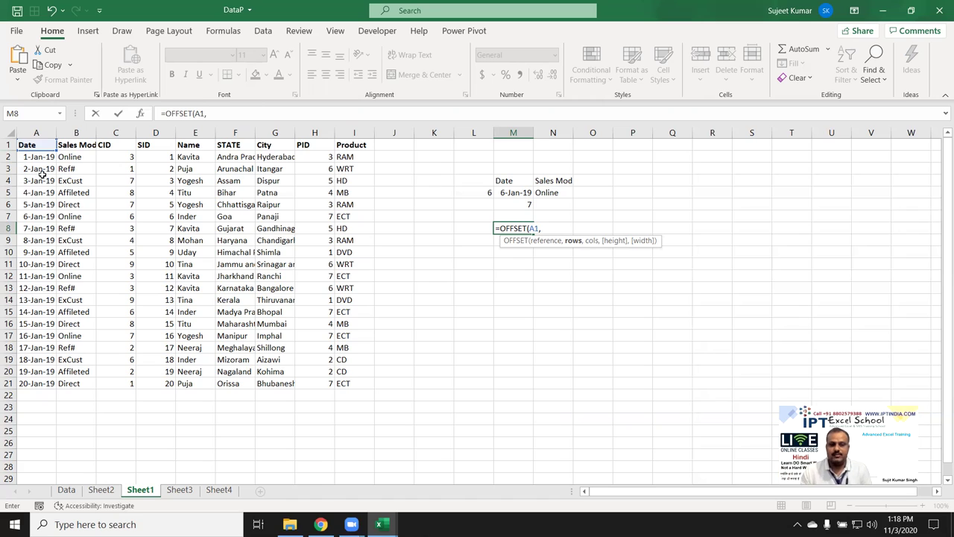
left_click(506, 207)
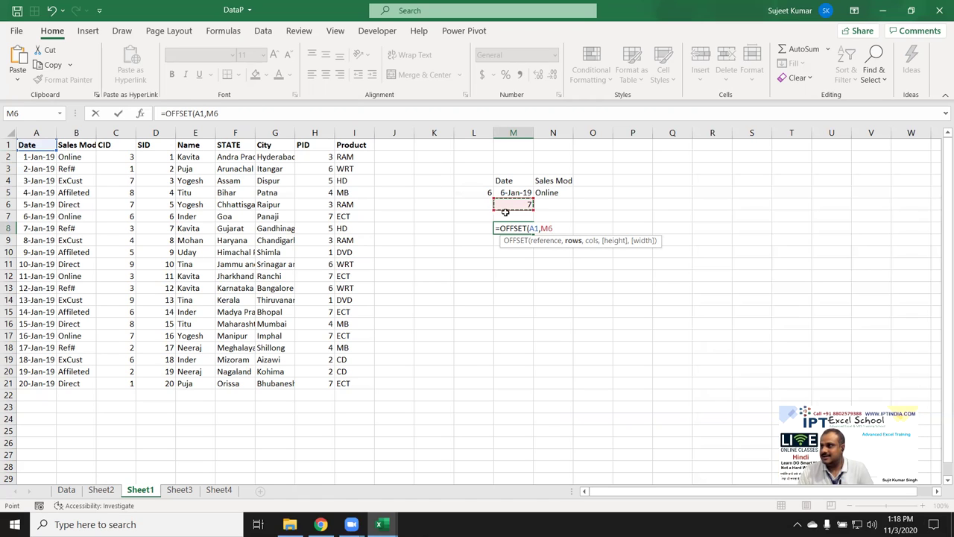
type("-1")
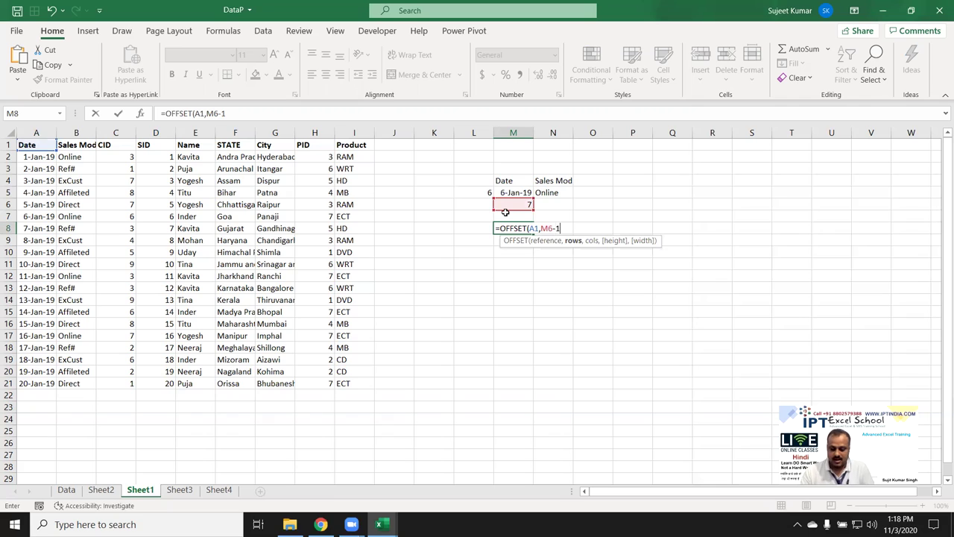
type(",")
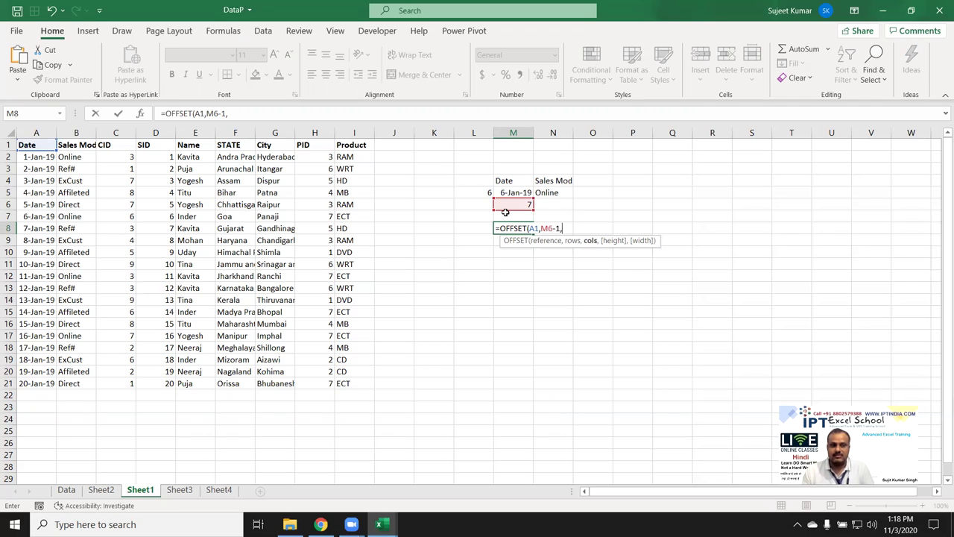
type("0")
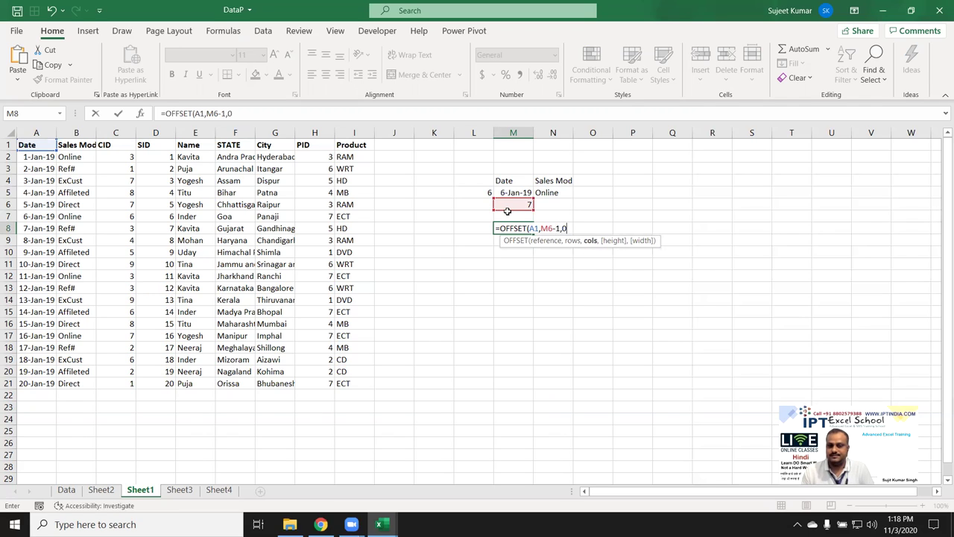
key("Return")
- Format M8's result as a date so it shows 6-Jan-19
key("Up")
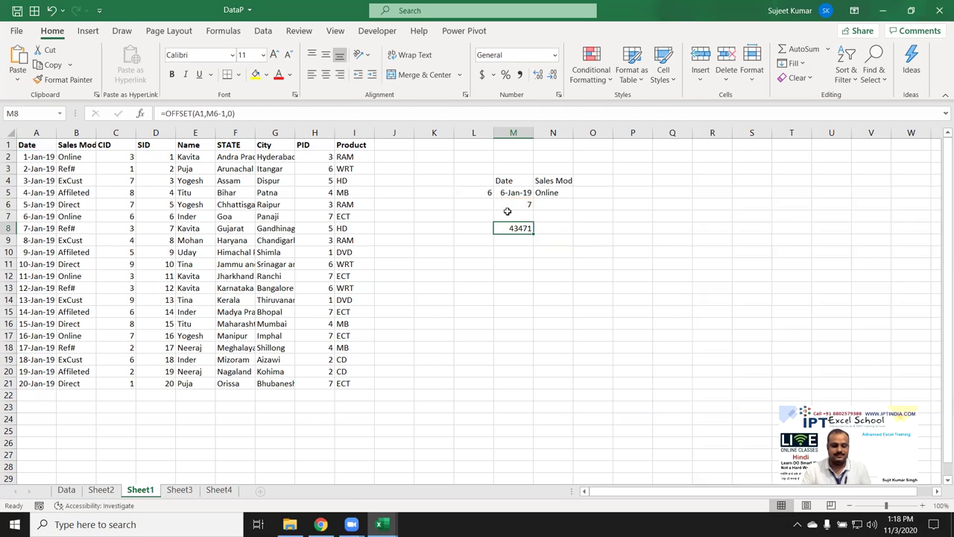
key("ctrl+shift+3")
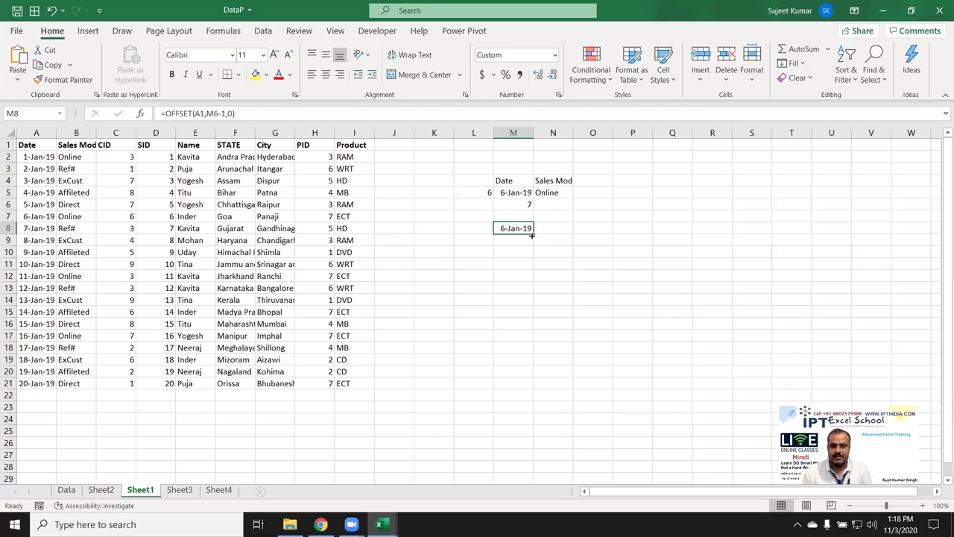
double_click(526, 230)
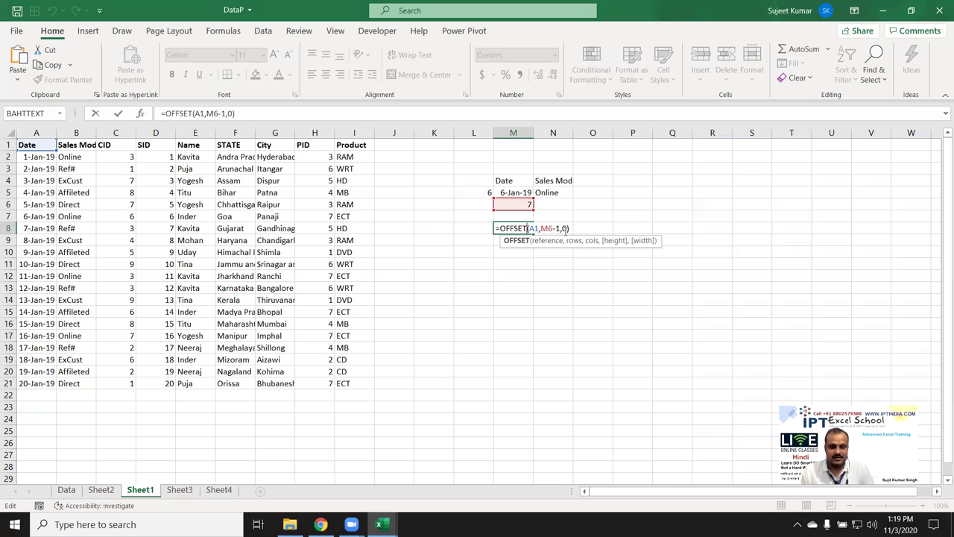
- Copy the MATCH formula text from M6
double_click(565, 228)
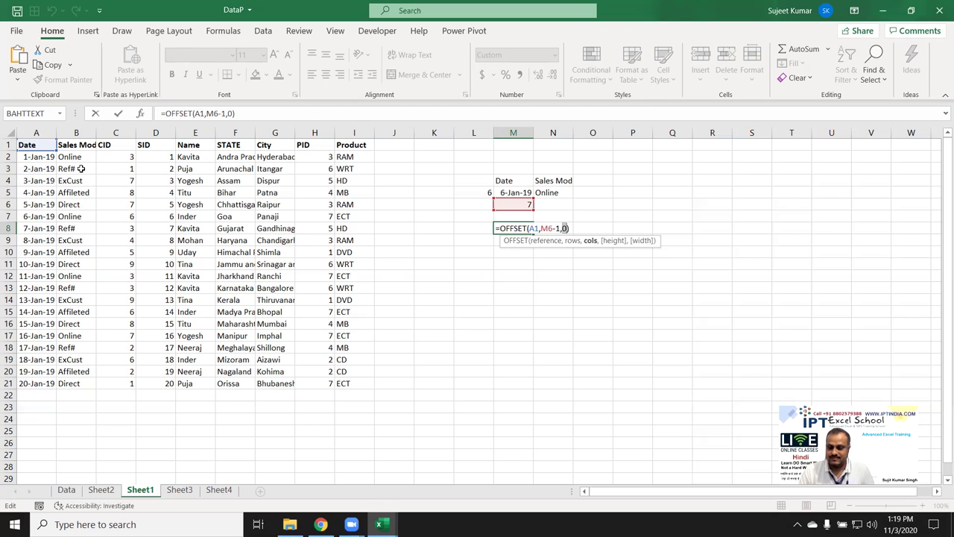
key("Return")
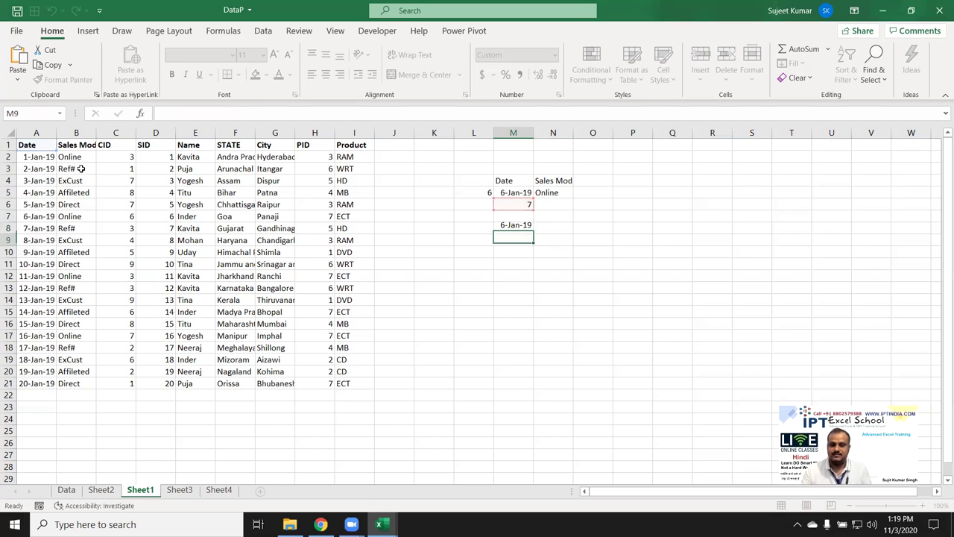
key("Up")
key("Up")
key("Up")
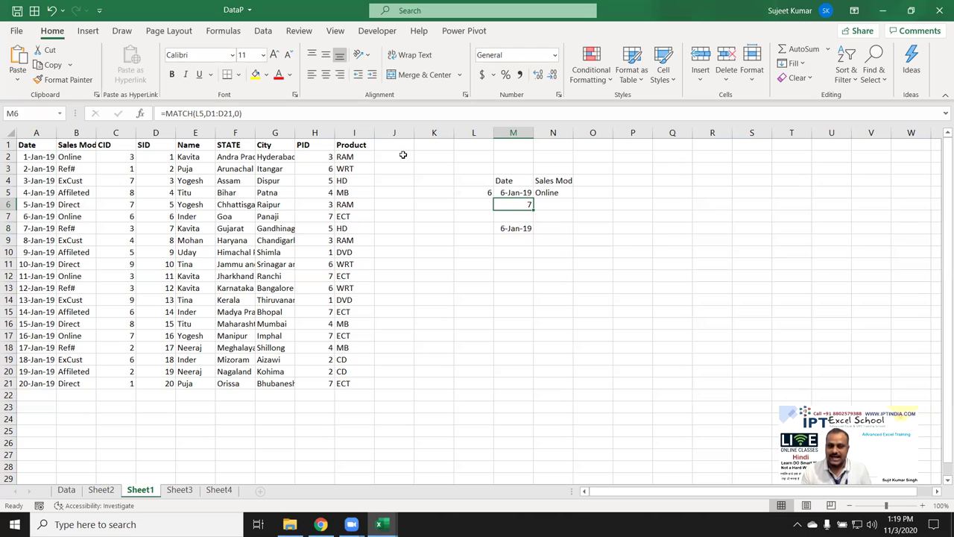
double_click(508, 204)
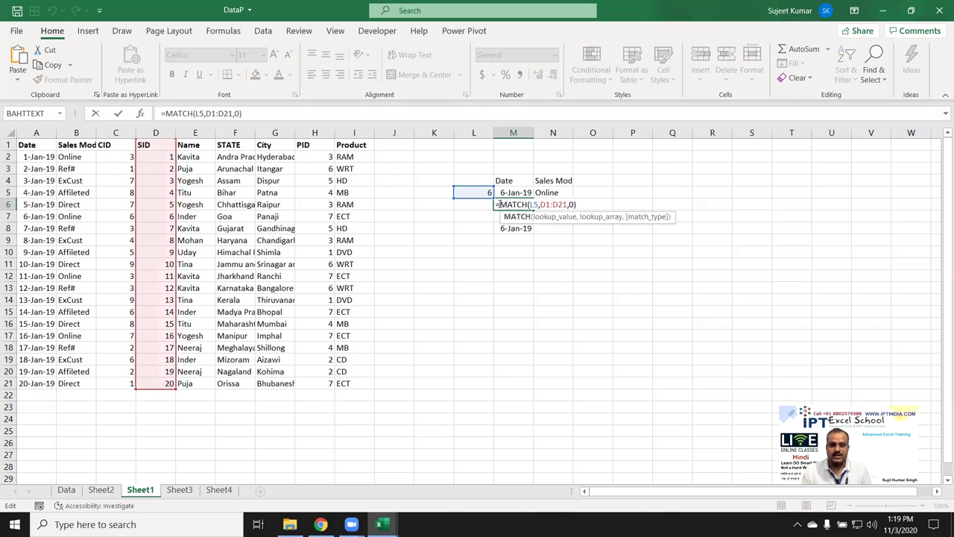
left_click_drag(498, 204, 671, 214)
key("ctrl+c")
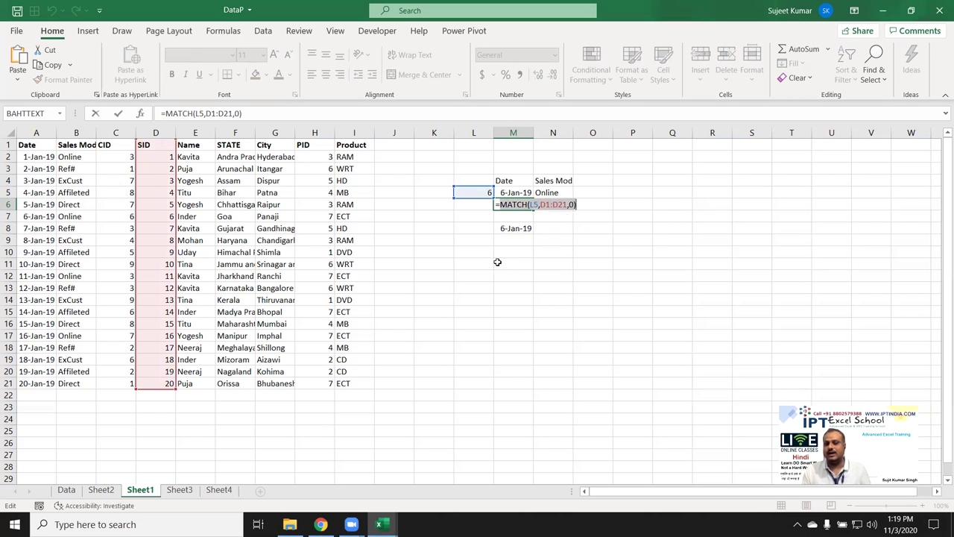
key("Escape")
- Replace M6 in M8's formula, giving =OFFSET(A1,MATCH(L5,D1:D21,0)-1,0)
left_click(509, 229)
double_click(509, 230)
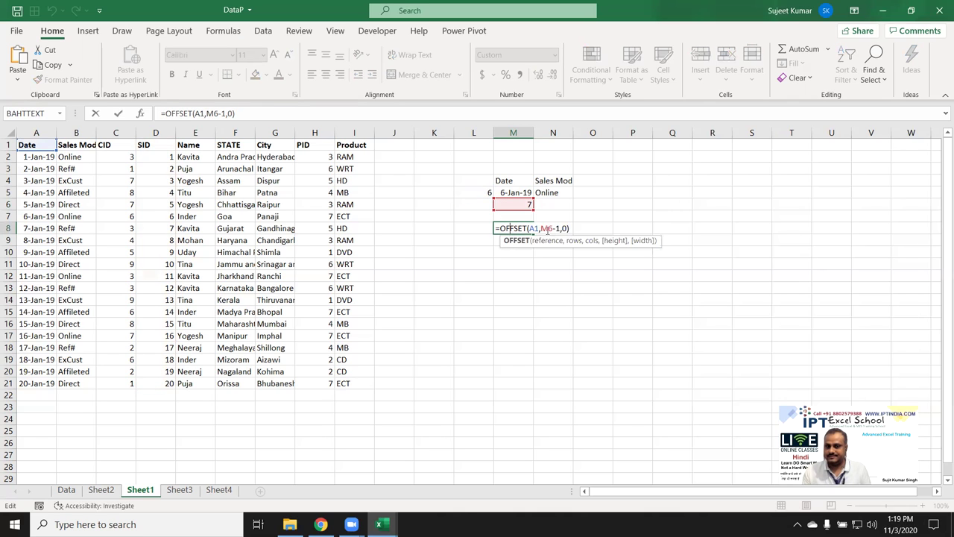
double_click(549, 228)
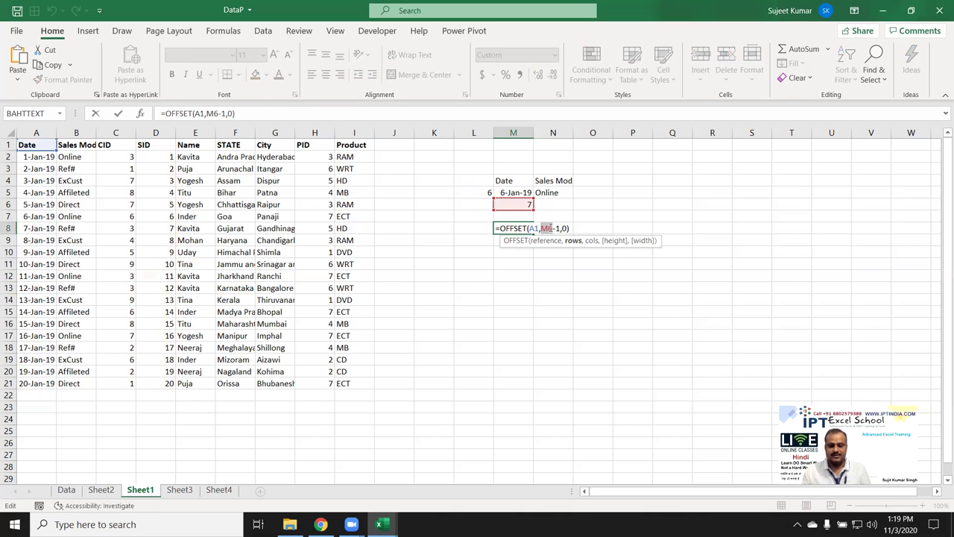
key("ctrl+v")
key("Return")
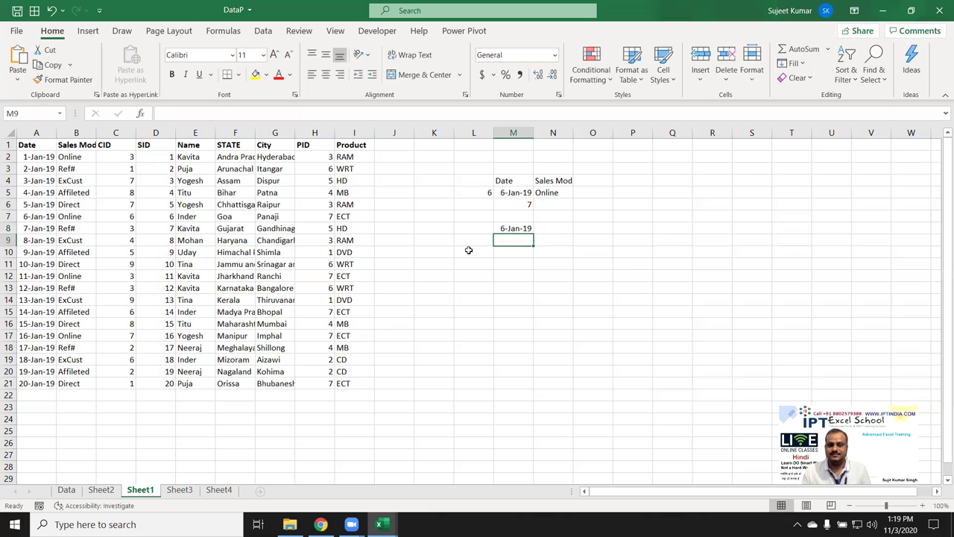
left_click(520, 192)
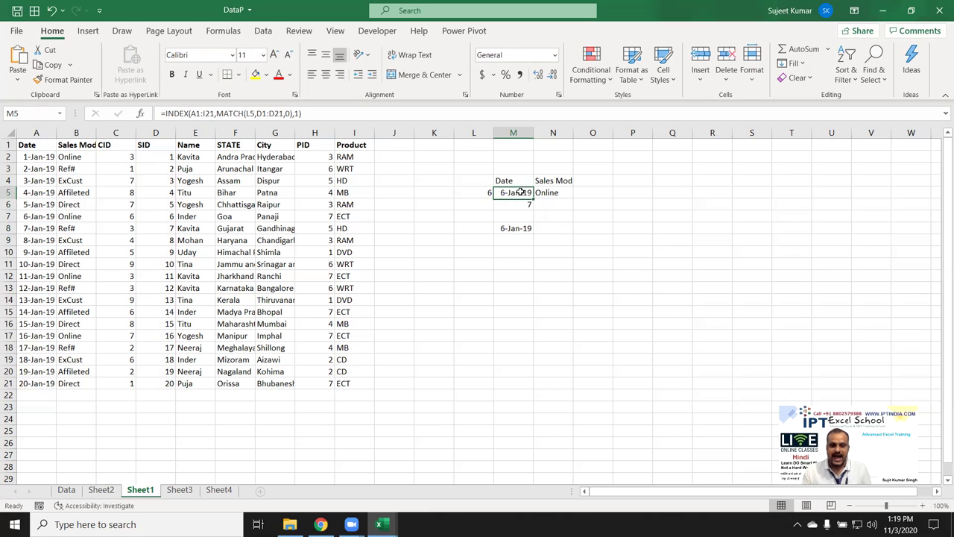
left_click(517, 228)
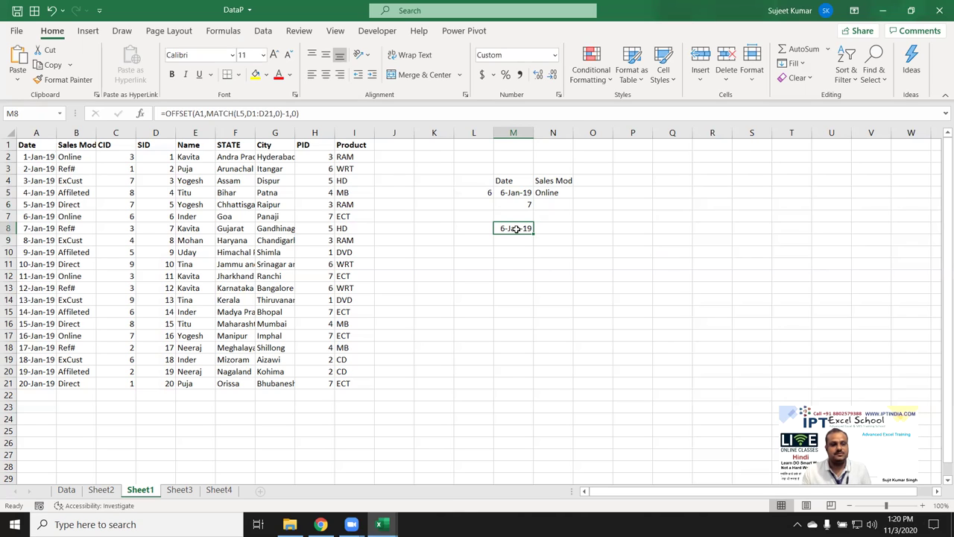
- Clear the old lookup results from E10:H13 on Sheet3
left_click(186, 492)
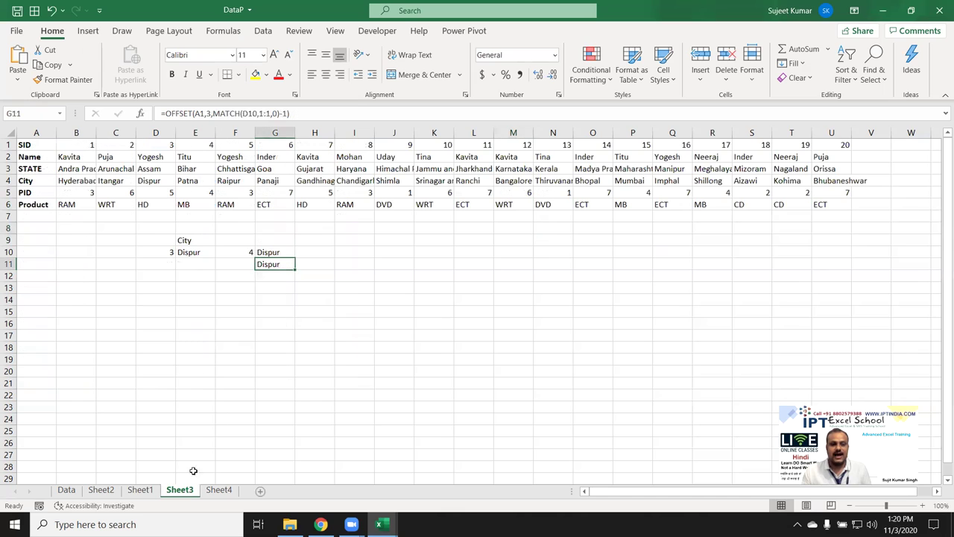
mouse_move(186, 251)
left_mouse_down()
mouse_move(312, 255)
mouse_move(315, 284)
left_mouse_up()
key("Delete")
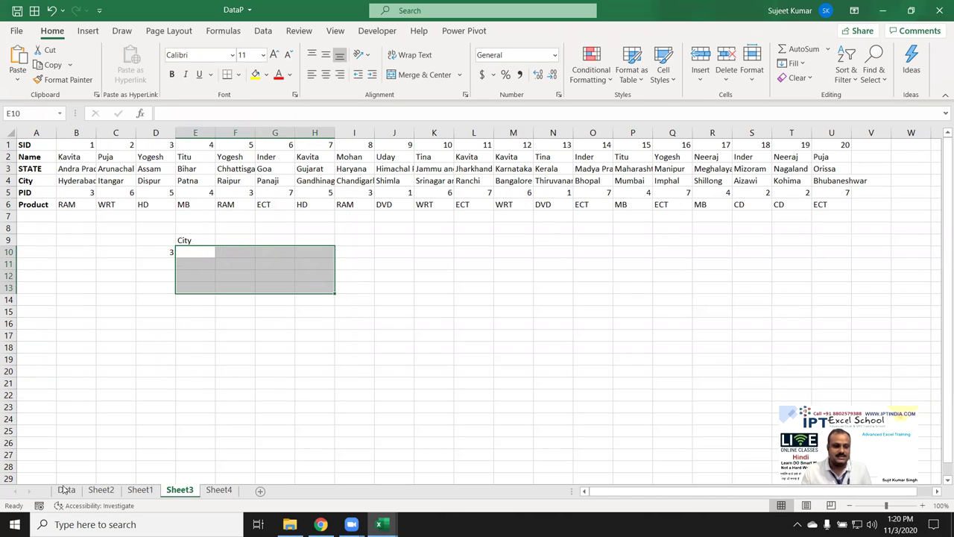
- Review the Data sheet's SID column and Sales Mode values, then return to Sheet3
left_click(66, 489)
key("ctrl+Home")
key("ctrl+shift+Down")
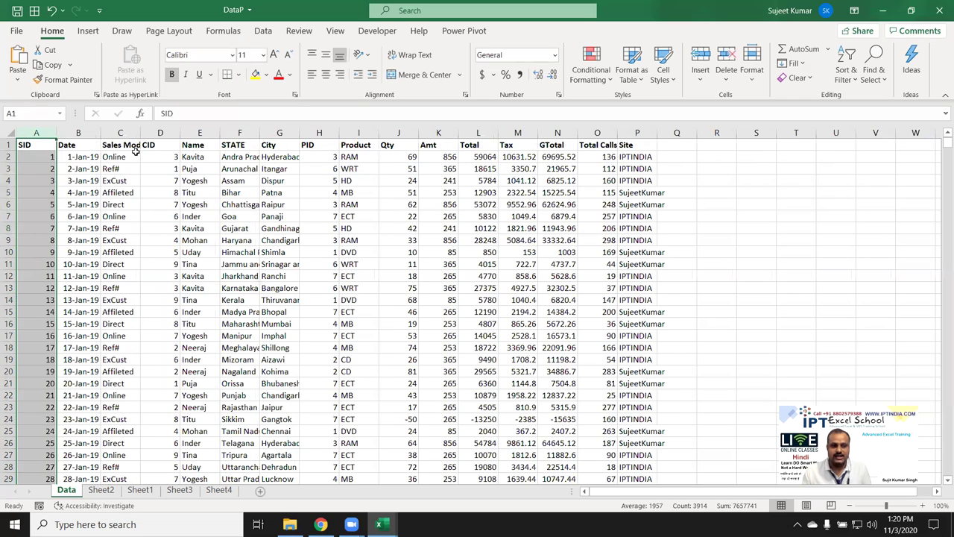
left_click_drag(123, 156, 120, 193)
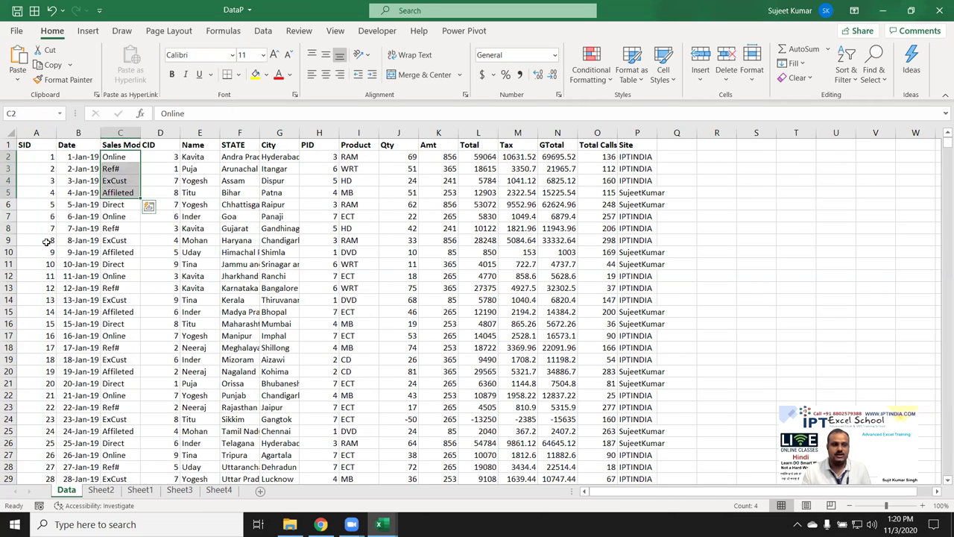
left_click(41, 133)
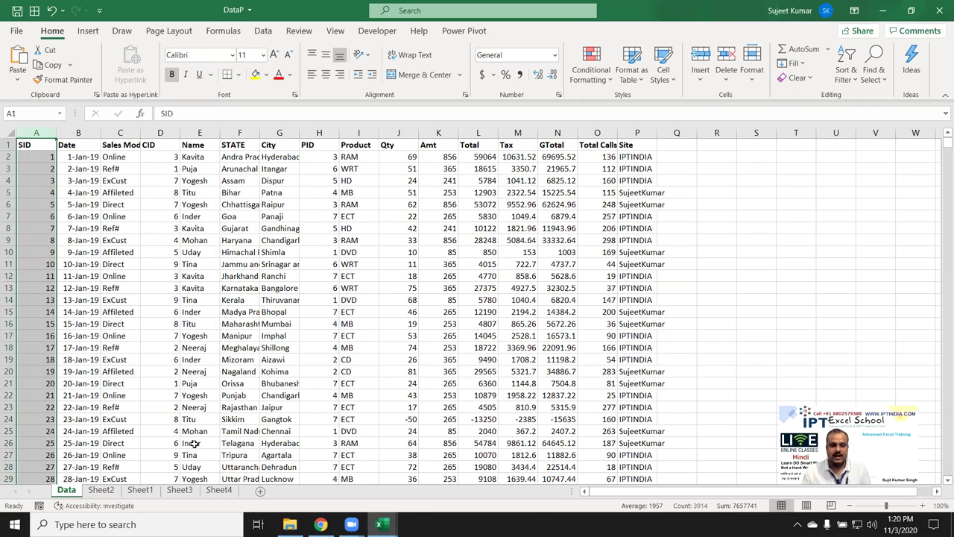
left_click(180, 489)
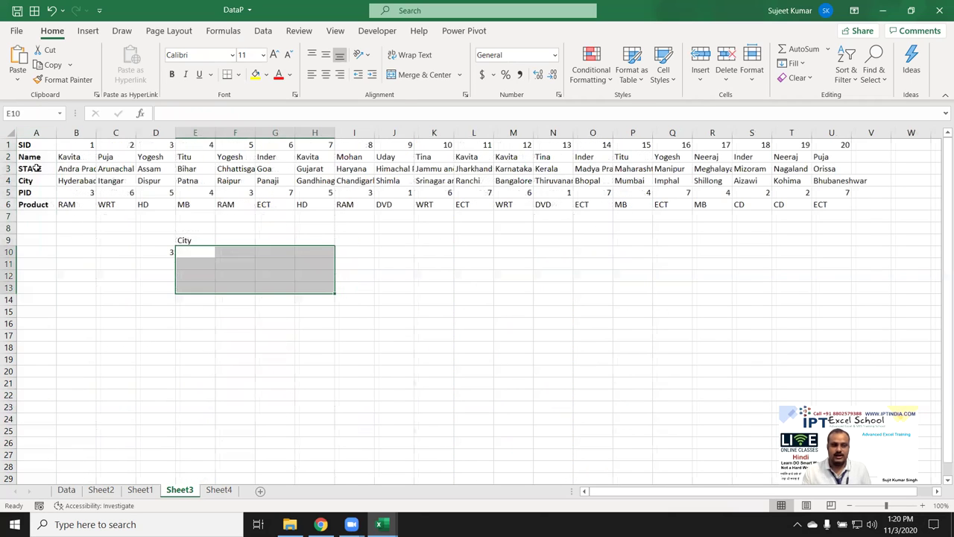
mouse_move(23, 147)
left_mouse_down()
mouse_move(765, 185)
mouse_move(848, 203)
left_mouse_up()
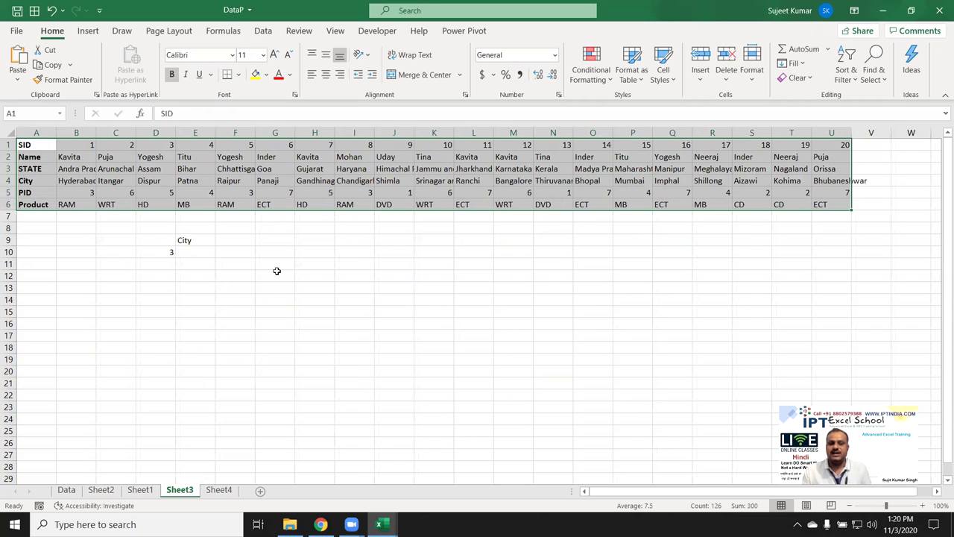
left_click(163, 253)
left_click(181, 252)
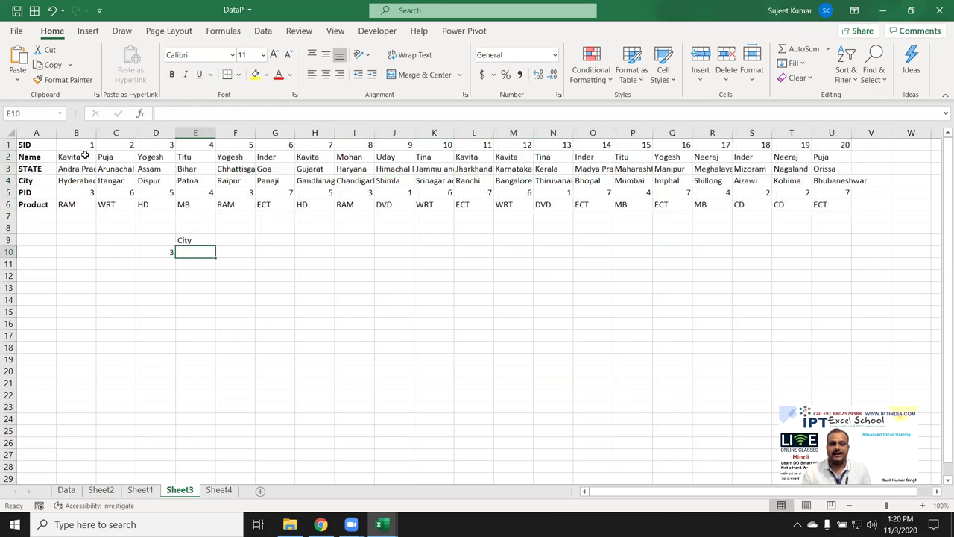
left_click_drag(44, 149, 45, 289)
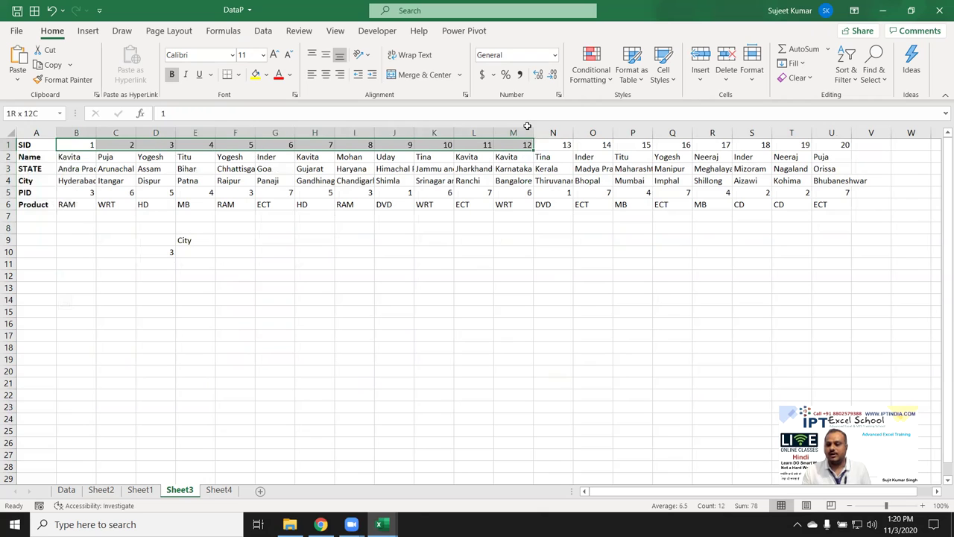
left_click_drag(77, 144, 525, 146)
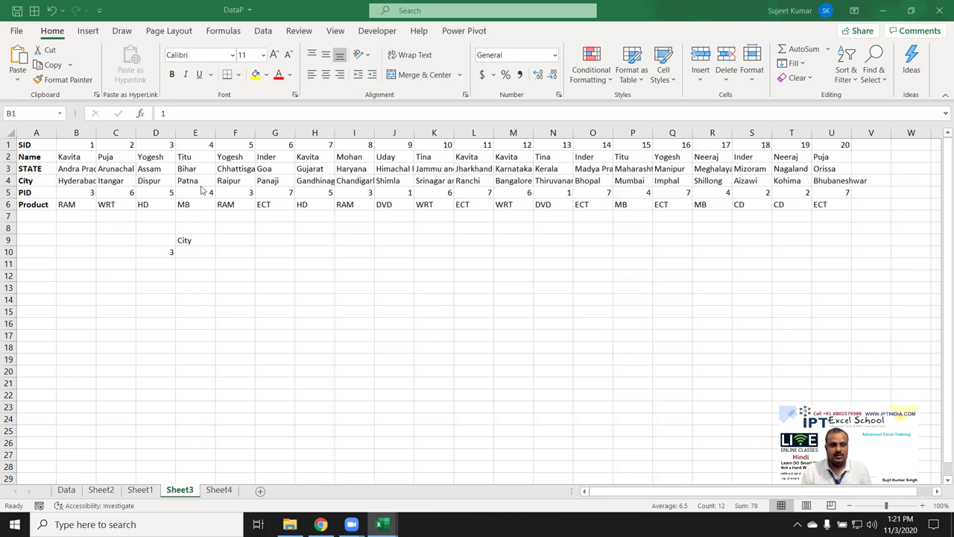
left_click(197, 248)
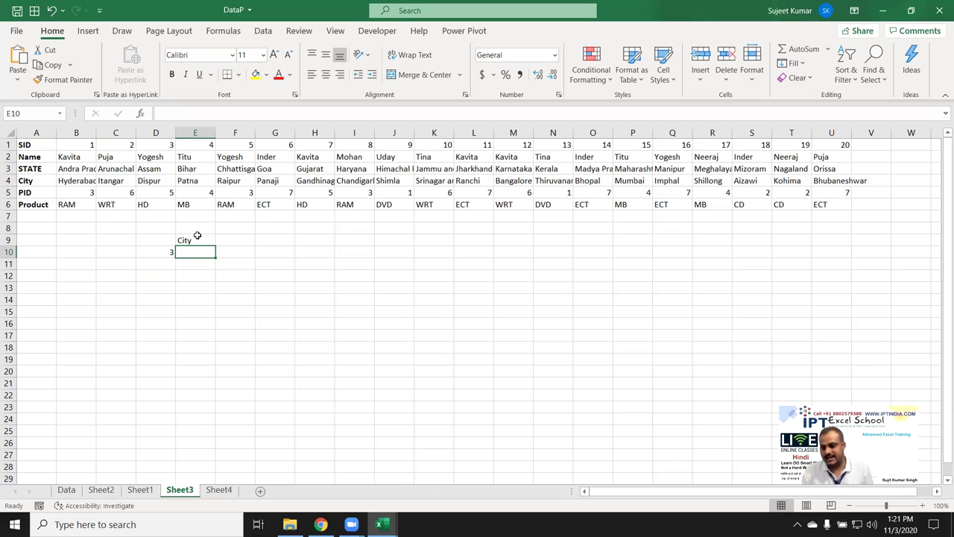
- Enter =HLOOKUP(D10,1:6,4,0) in E10 so it returns Dispur for SID 3
type("=")
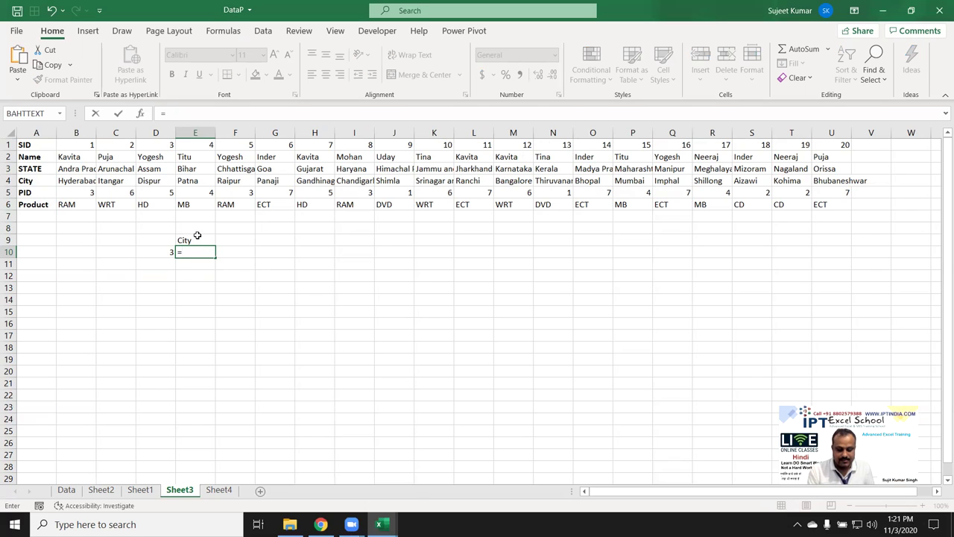
type("HLO")
key("Tab")
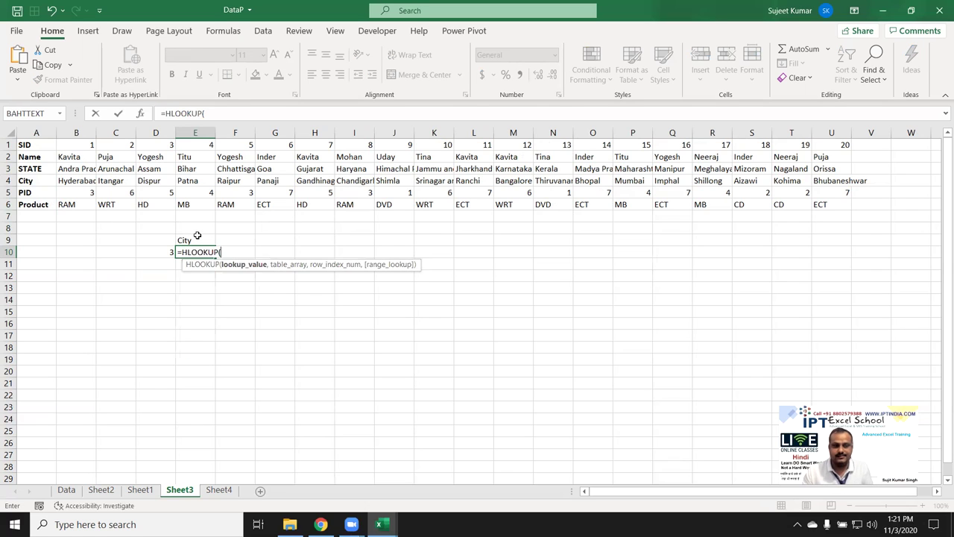
left_click(170, 252)
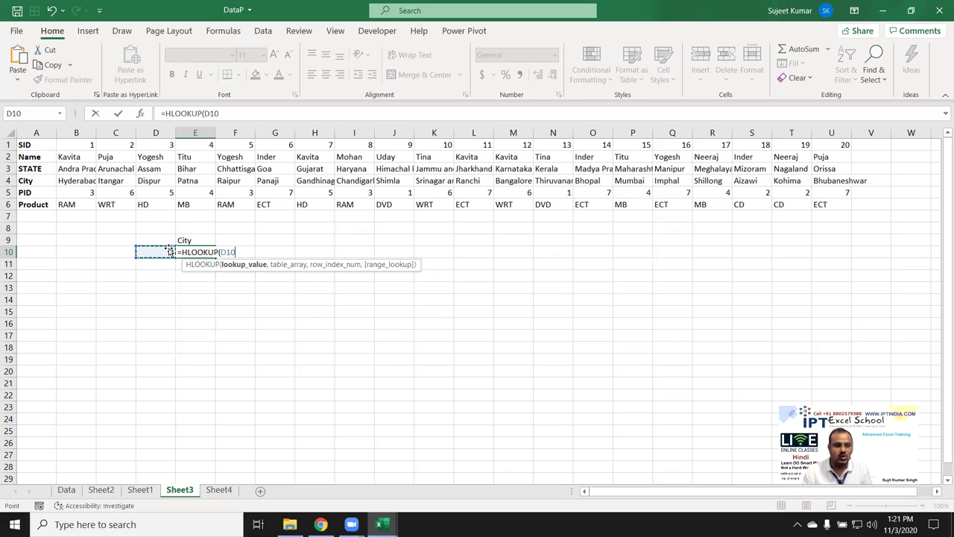
type(",")
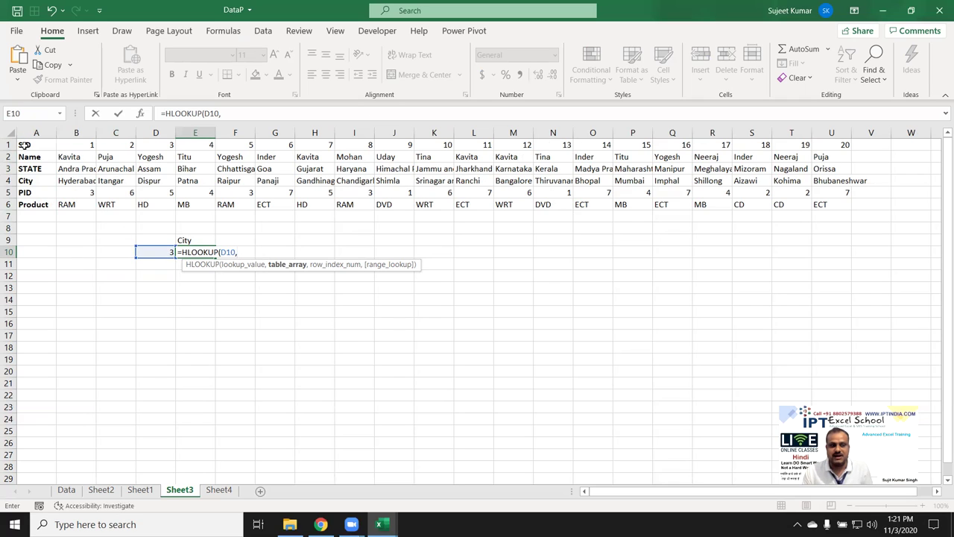
left_click_drag(7, 145, 6, 200)
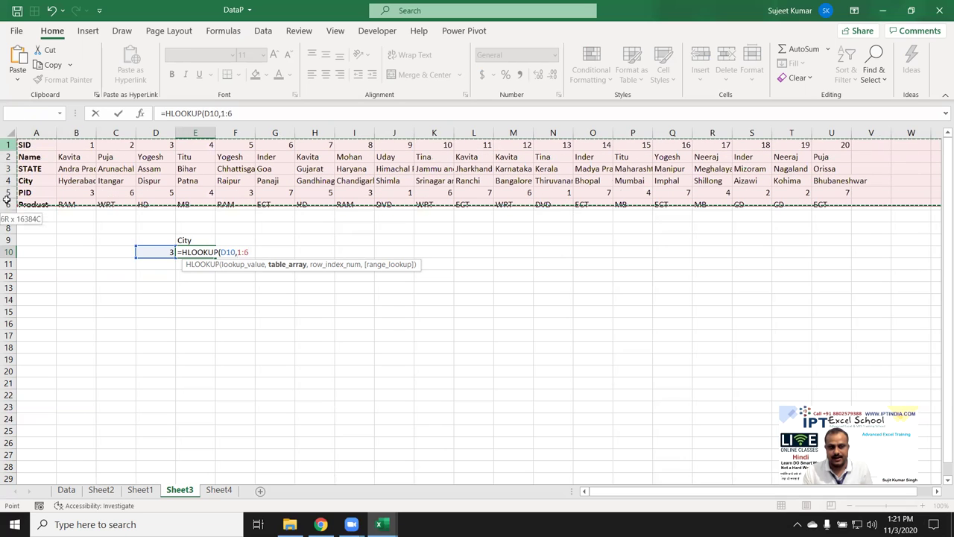
type(",")
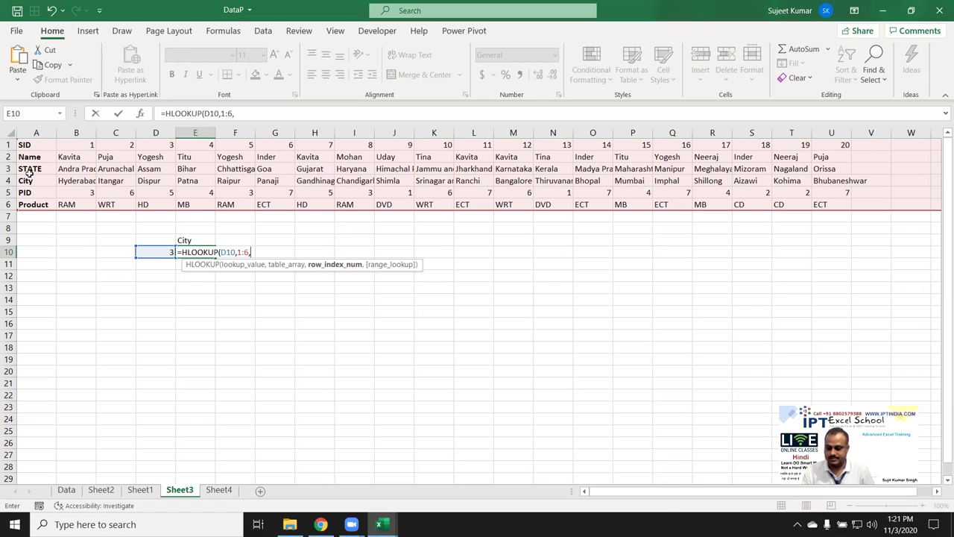
type("4,0")
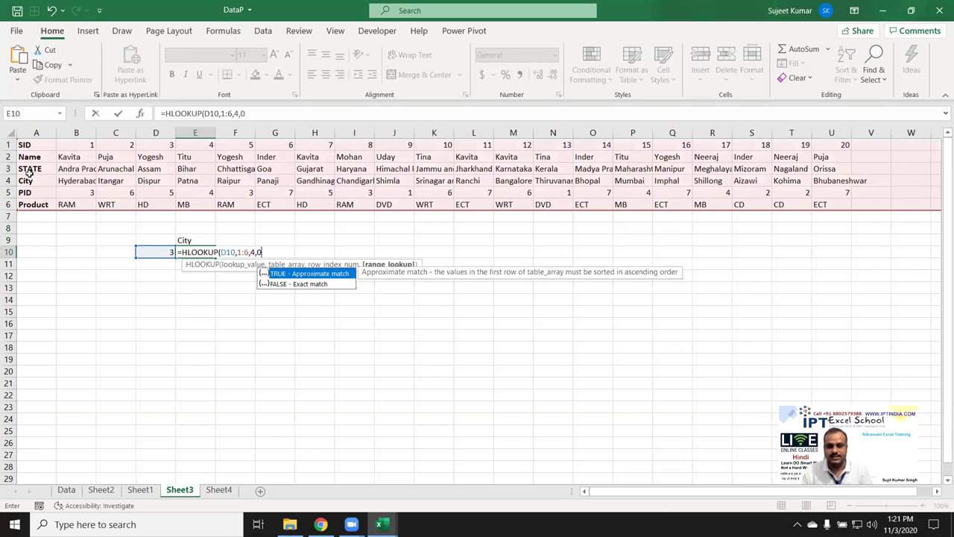
key("Return")
key("Up")
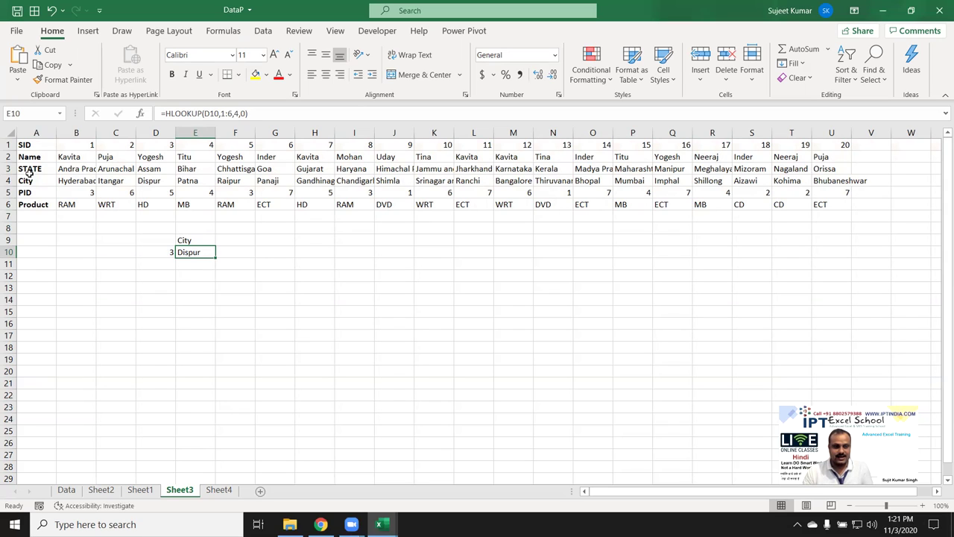
key("Right")
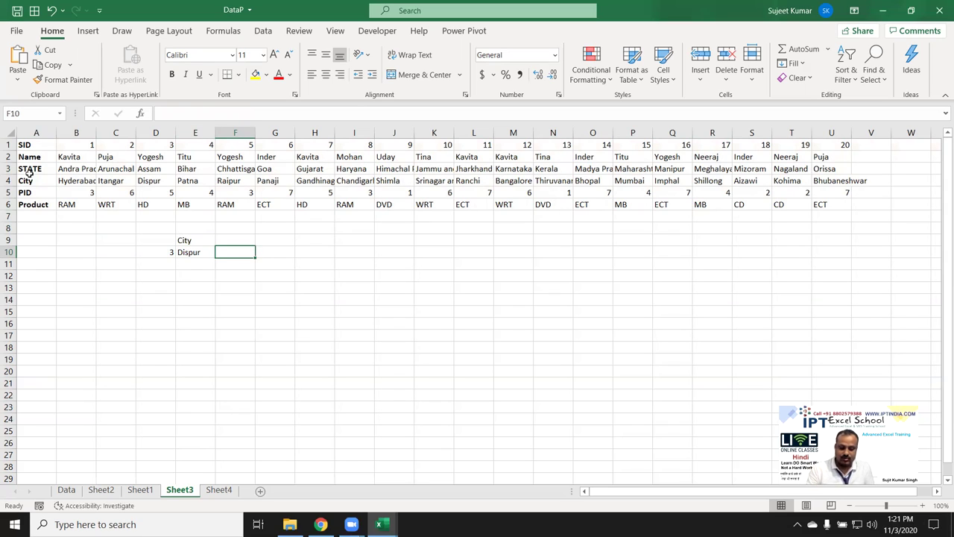
- Enter =MATCH(D10,1:1,0) in F10, returning 4
type("=mat")
key("Tab")
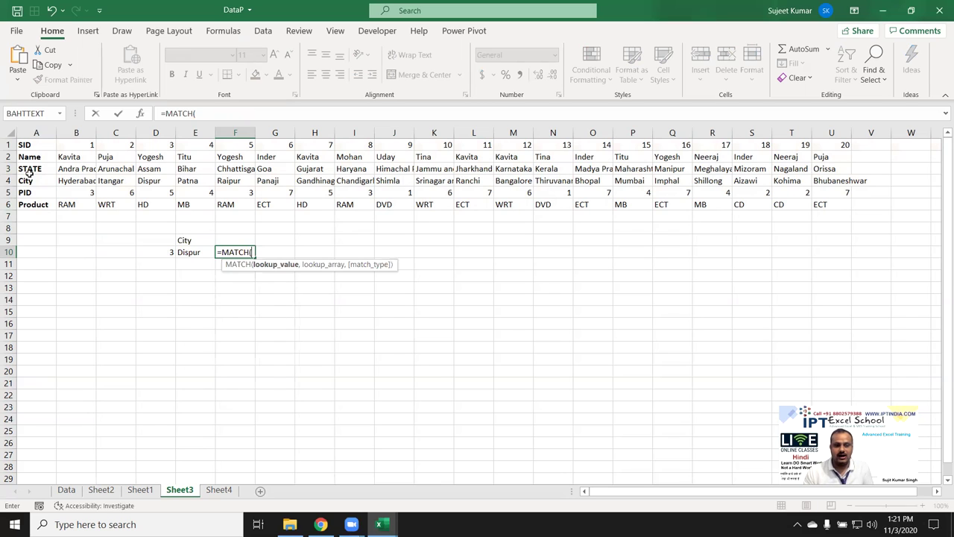
left_click(160, 252)
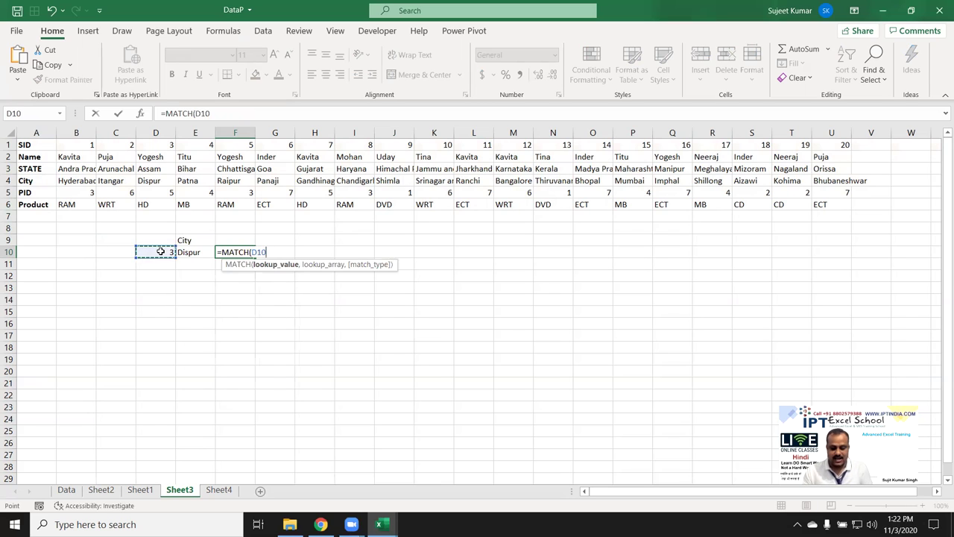
type(",")
left_click(9, 144)
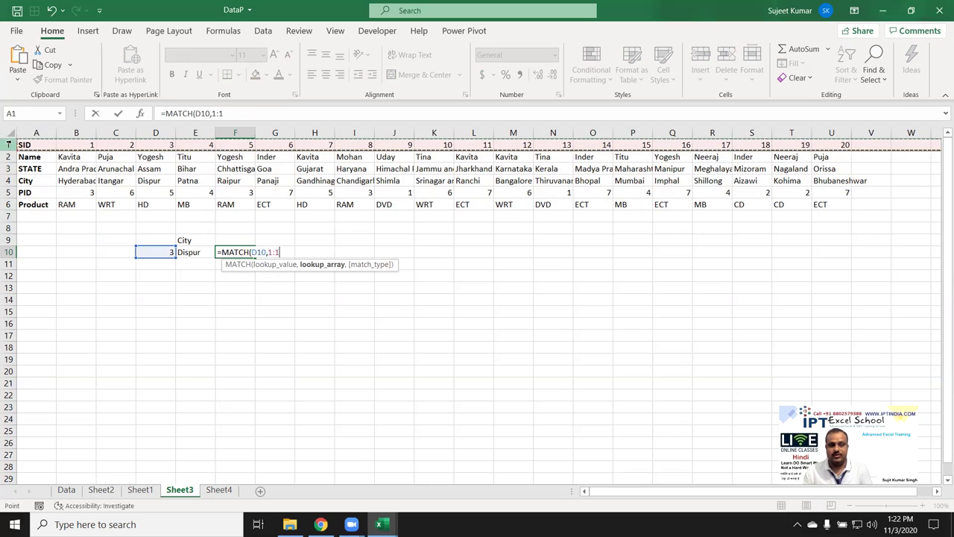
type(",0")
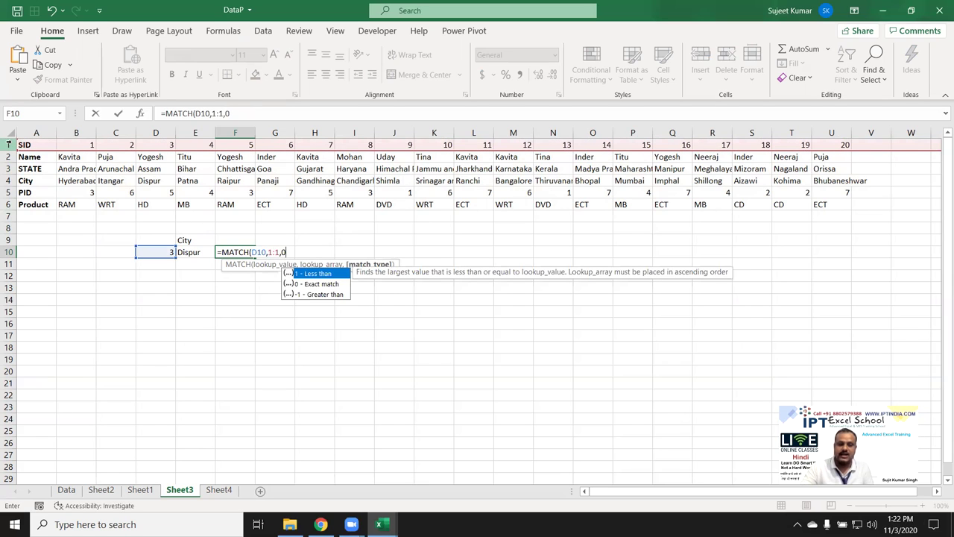
type(")")
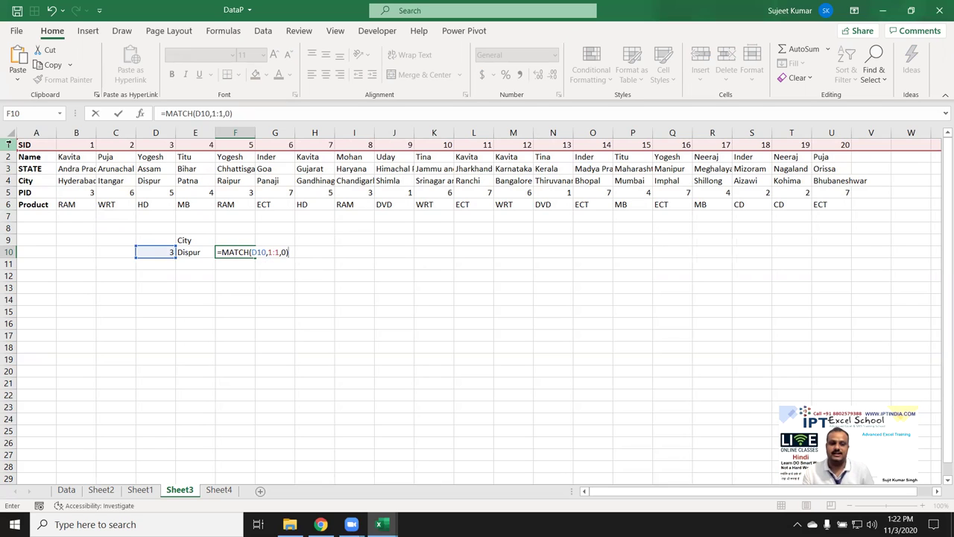
key("Return")
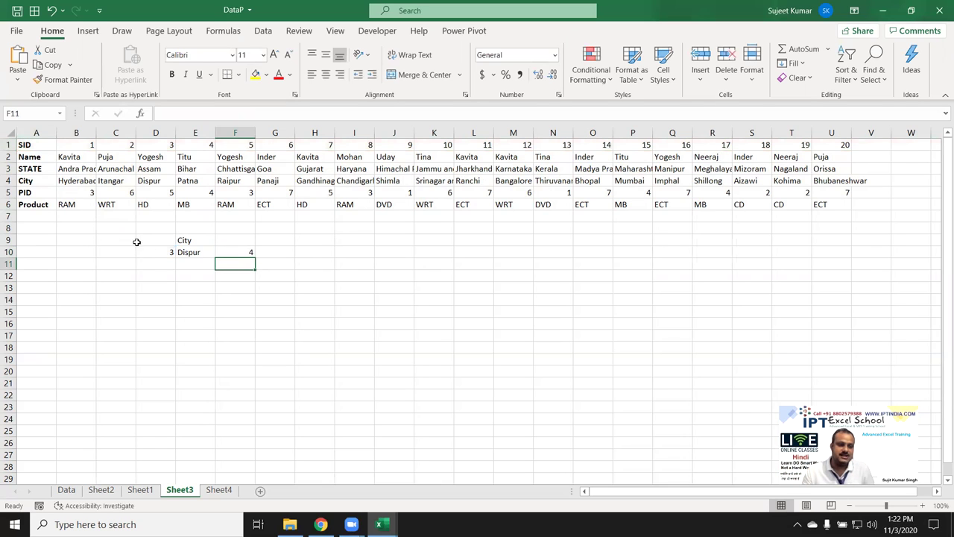
- Verify that SID 3 is the fourth cell of row 1
left_click(153, 251)
left_click(238, 254)
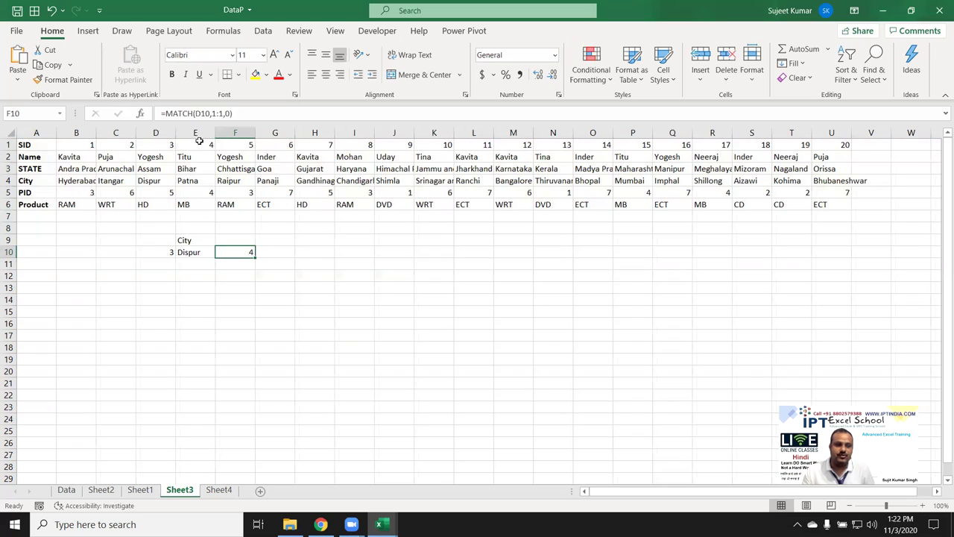
left_click(167, 145)
left_click_drag(45, 146, 153, 128)
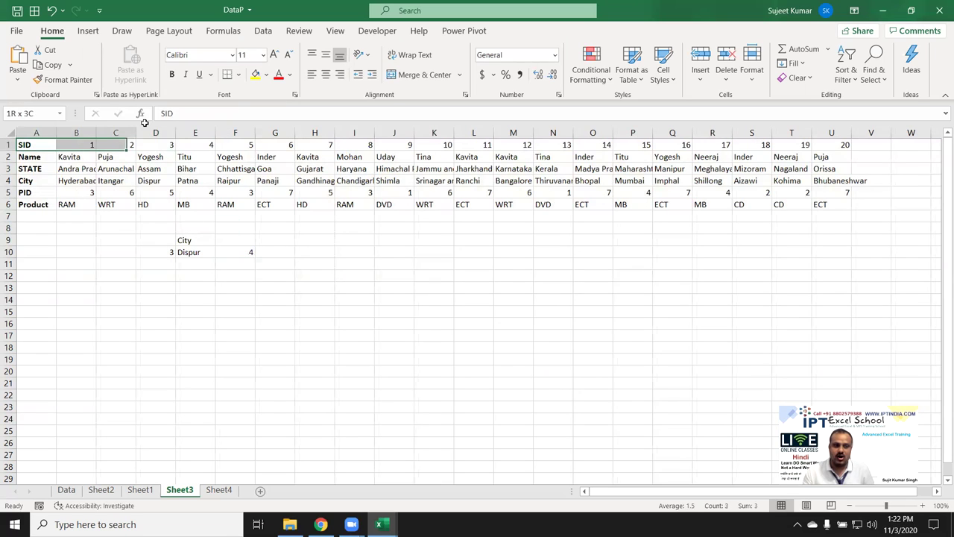
- Enter =INDEX(A1:U6,4,F10) in G10, returning Dispur
left_click(275, 249)
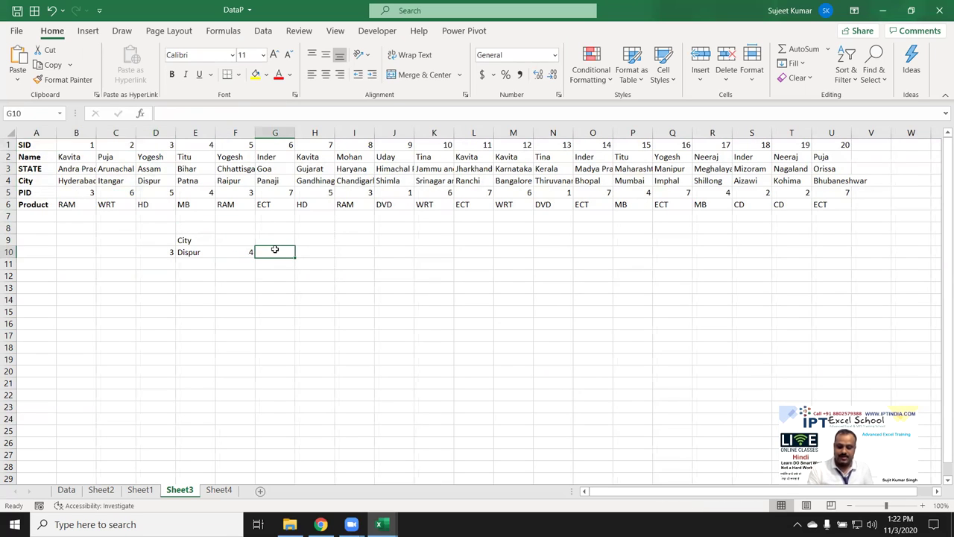
type("=ind")
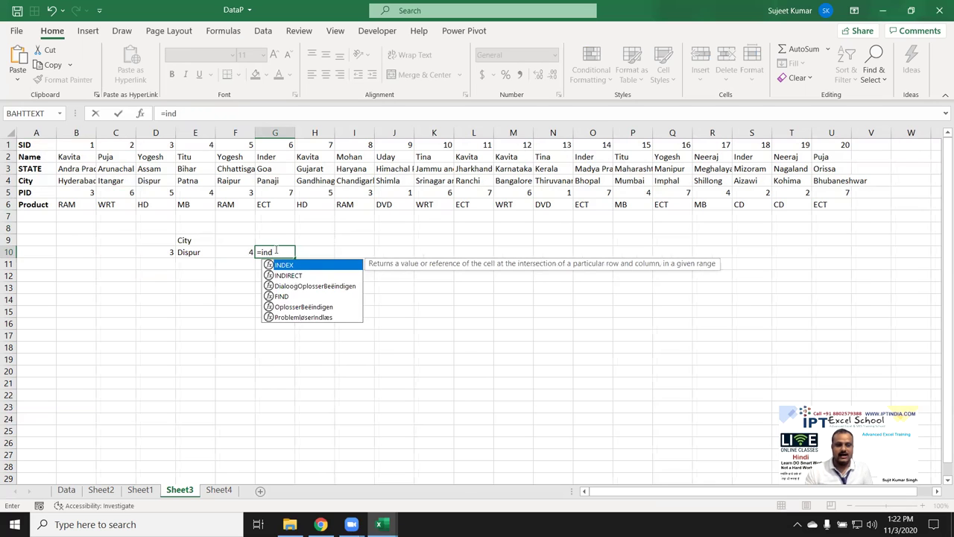
key("Tab")
mouse_move(23, 145)
left_mouse_down()
mouse_move(815, 164)
mouse_move(834, 199)
left_mouse_up()
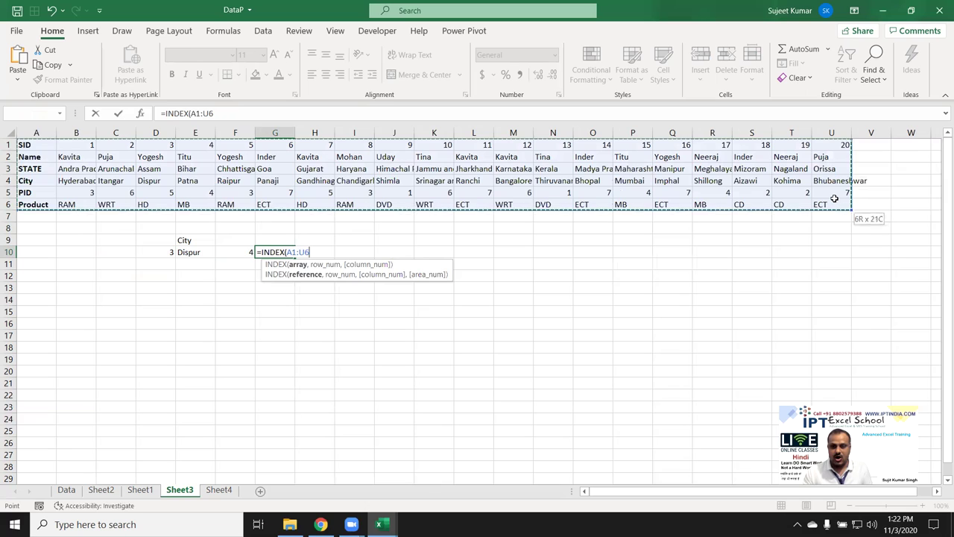
type(",")
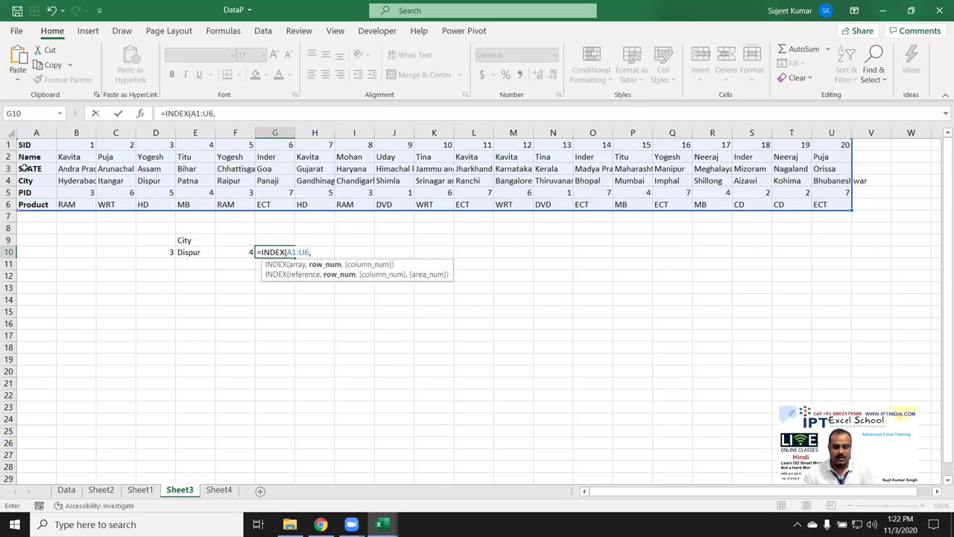
type("4,")
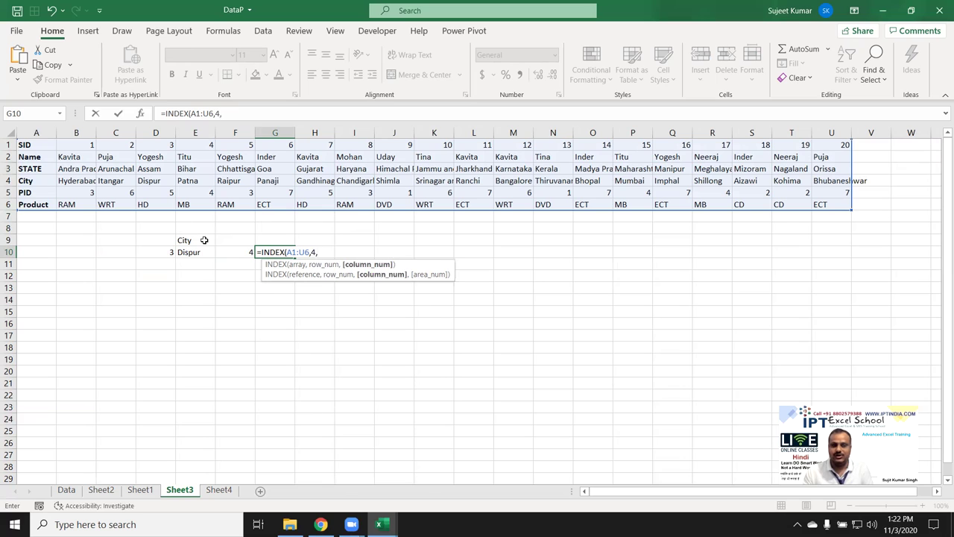
left_click(227, 251)
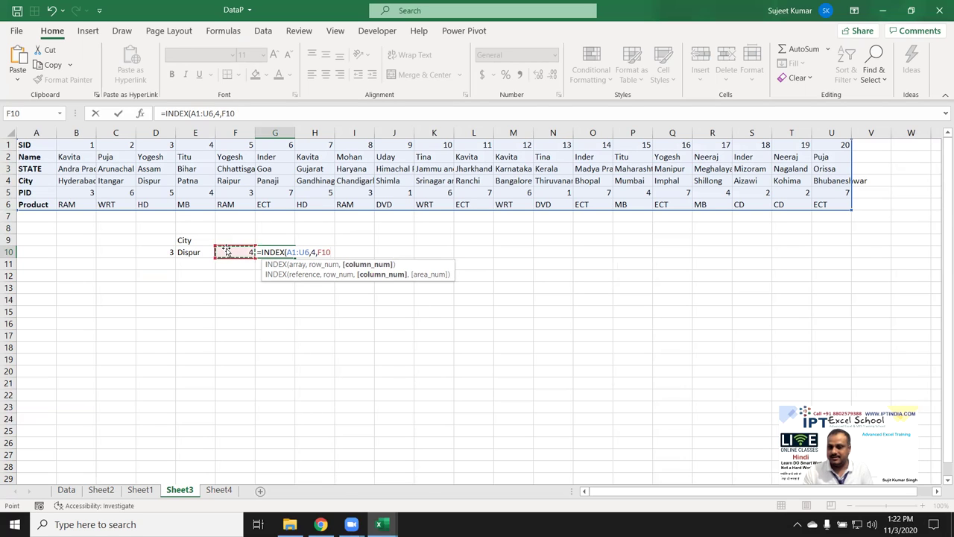
key("Return")
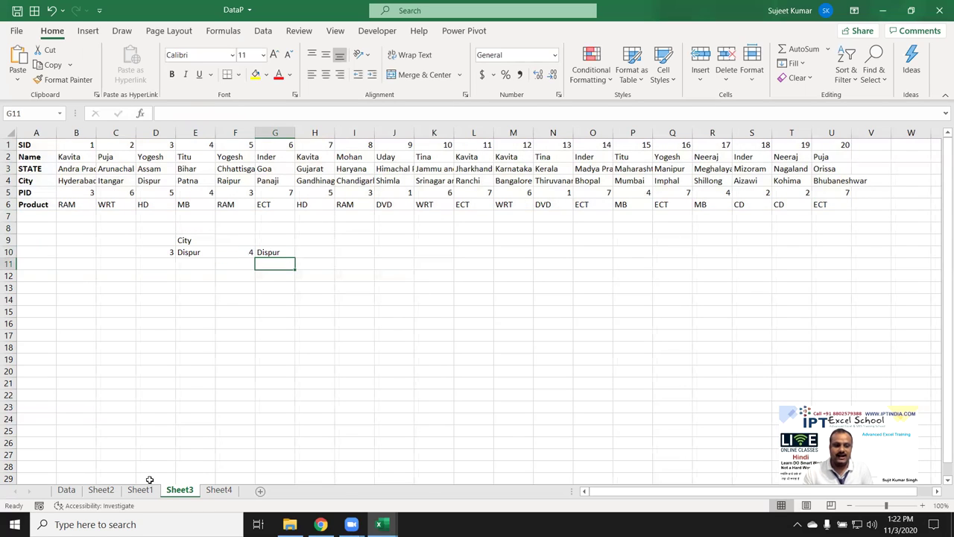
- Glance at Sheet1, then return to Sheet3 and review G10's INDEX formula
left_click(140, 490)
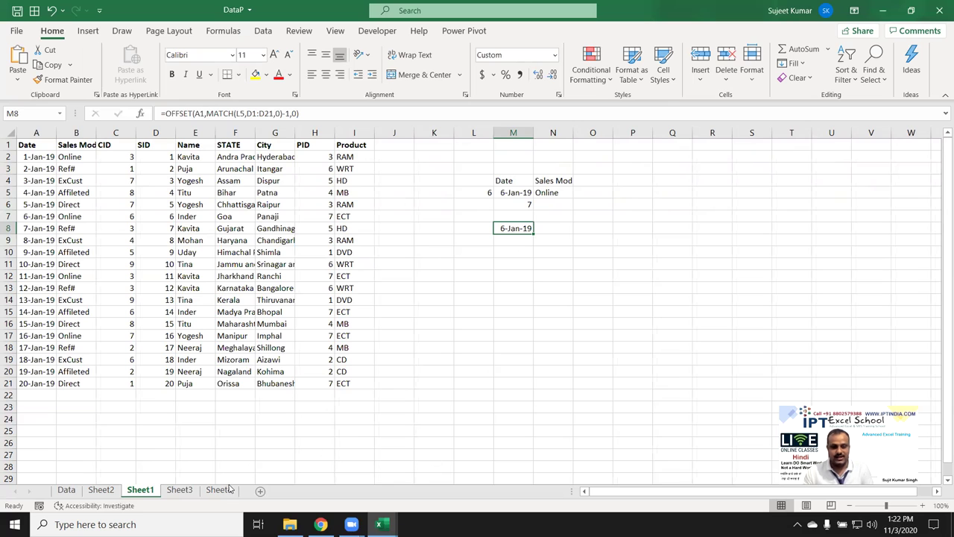
left_click(179, 490)
left_click(275, 252)
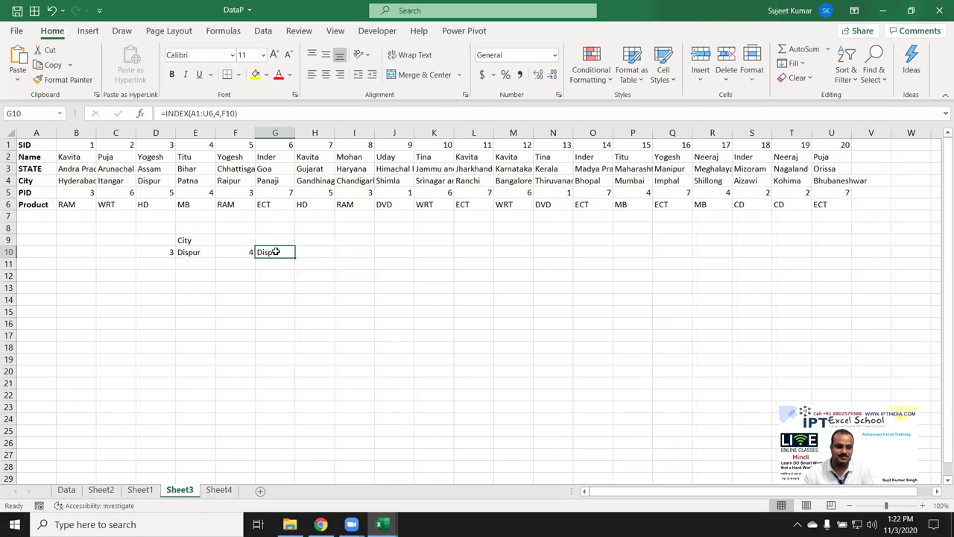
double_click(275, 252)
- Enter =OFFSET(A1,3,F10-1) in G11, also returning Dispur
key("Return")
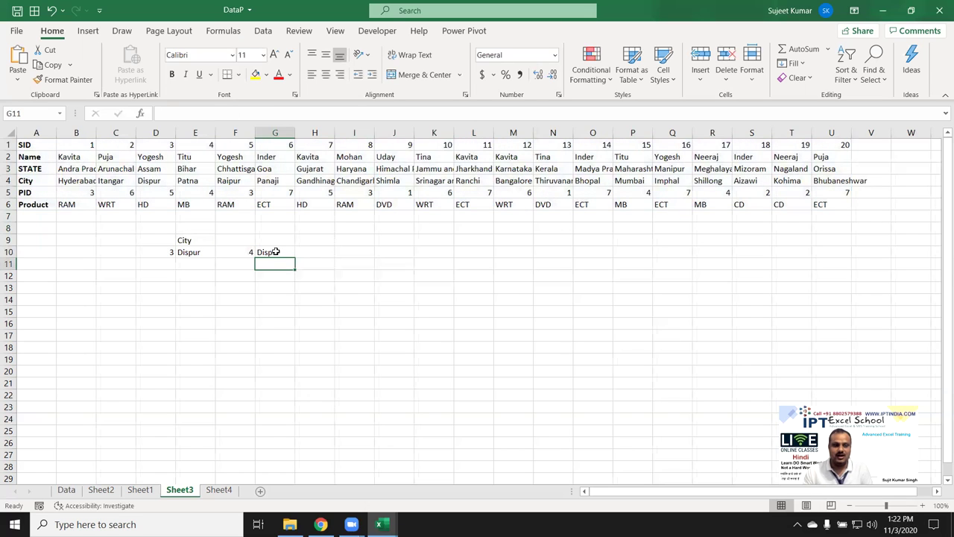
type("=of")
key("Tab")
left_click(32, 147)
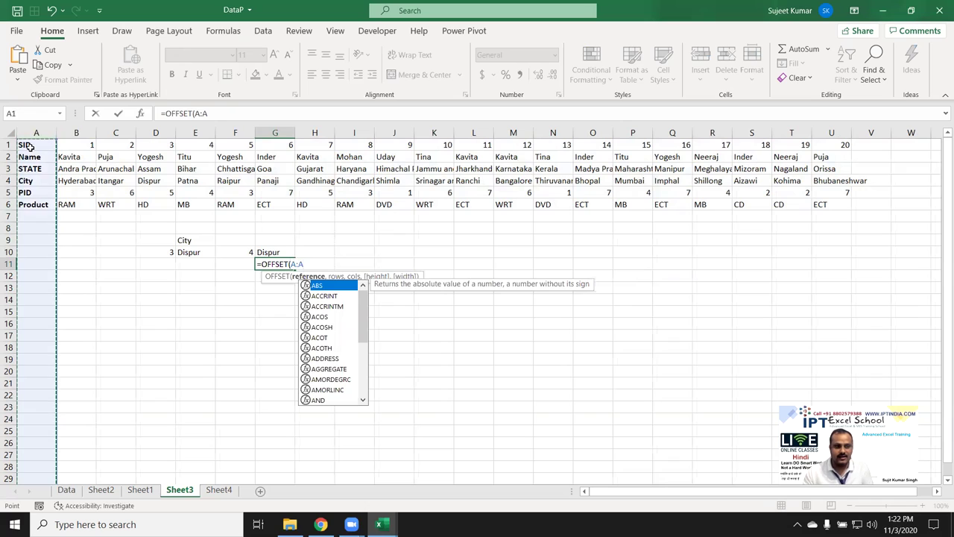
type(",3")
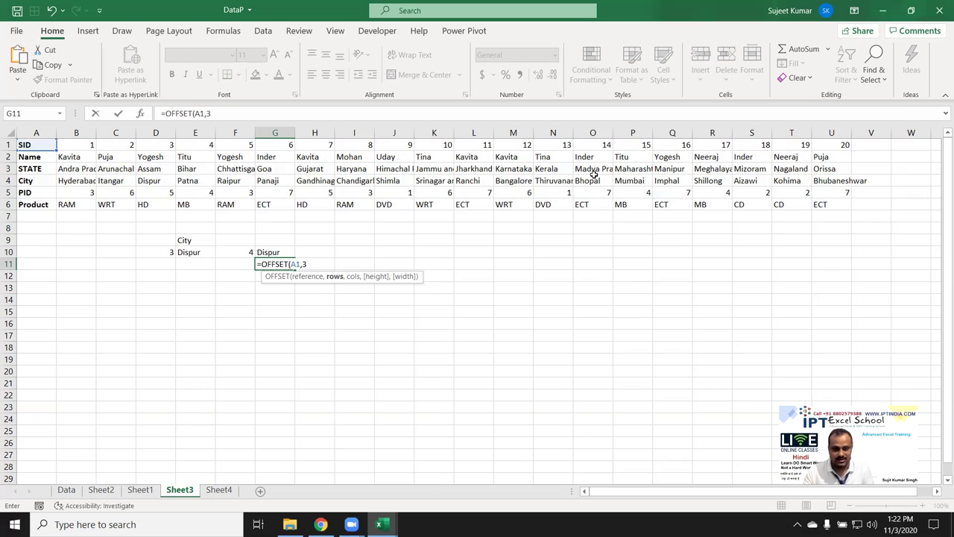
type(",")
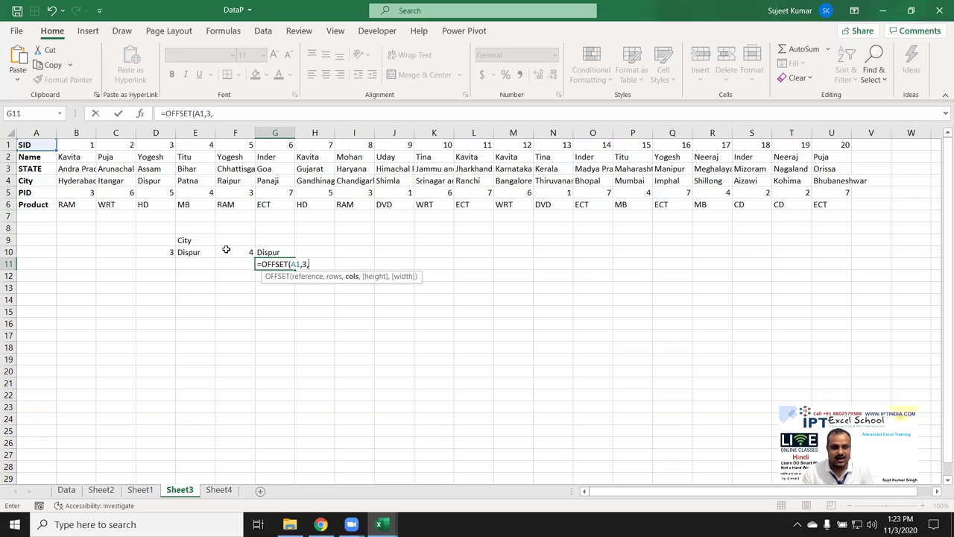
left_click(244, 251)
type("-1")
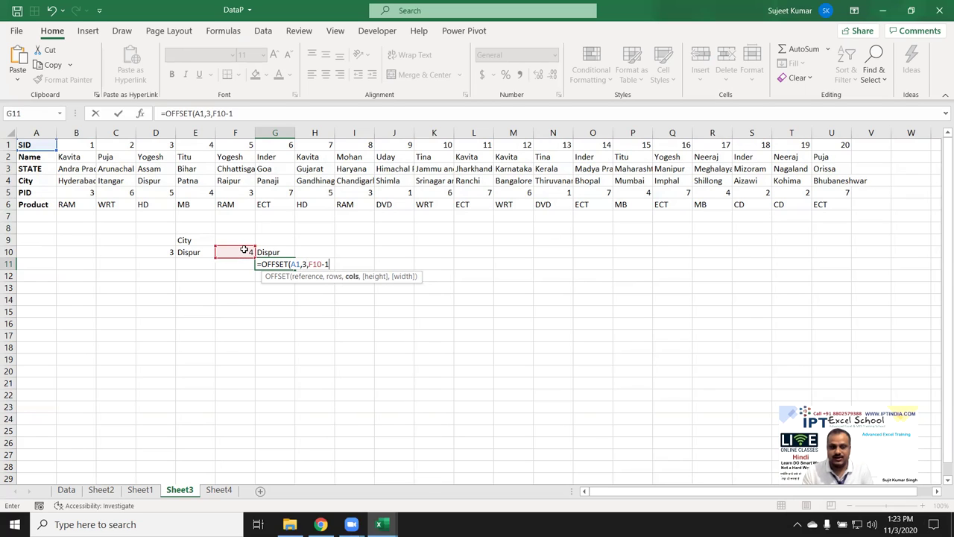
key("Return")
key("Up")
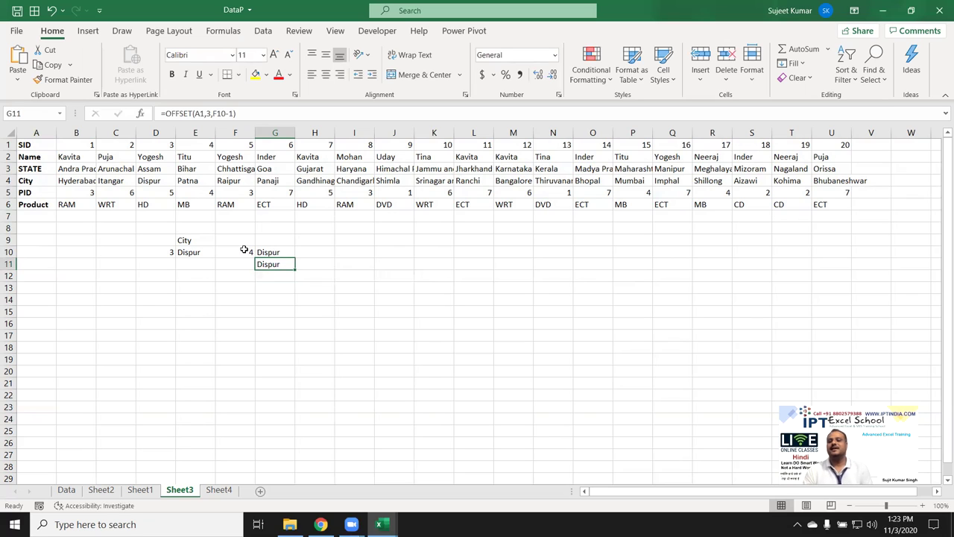
- Compare the HLOOKUP, INDEX and OFFSET formulas in E10, G10 and G11
left_click(192, 253)
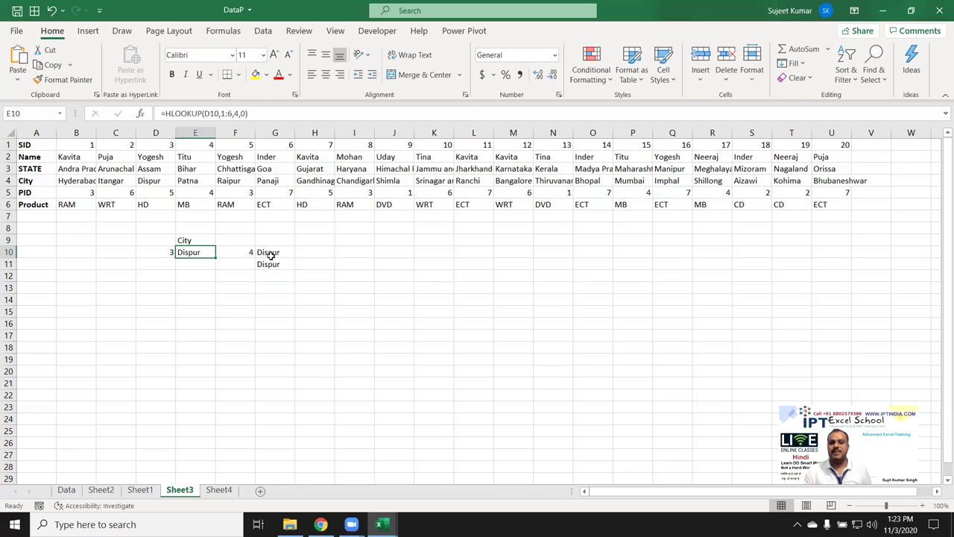
left_click(271, 254)
left_click(263, 266)
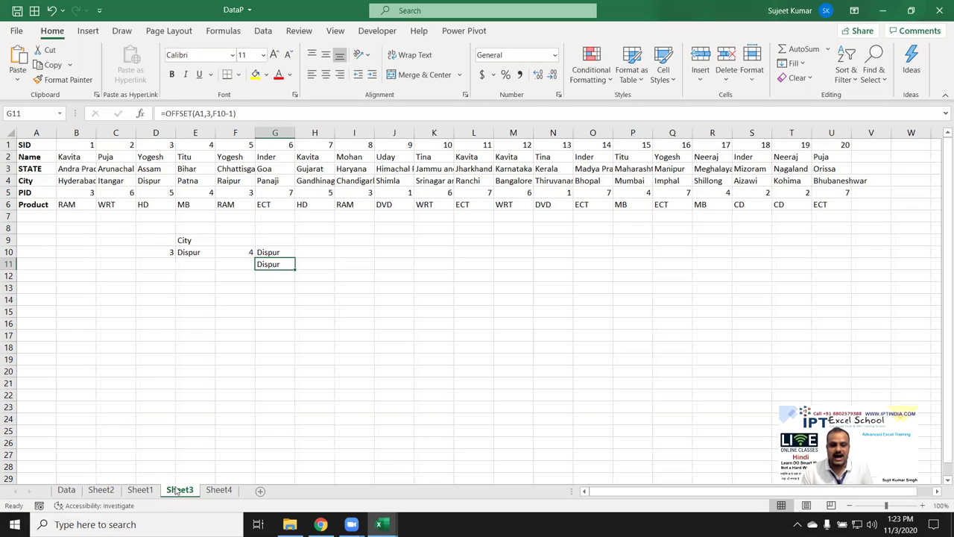
- Clear all of column B on Sheet4
left_click(208, 492)
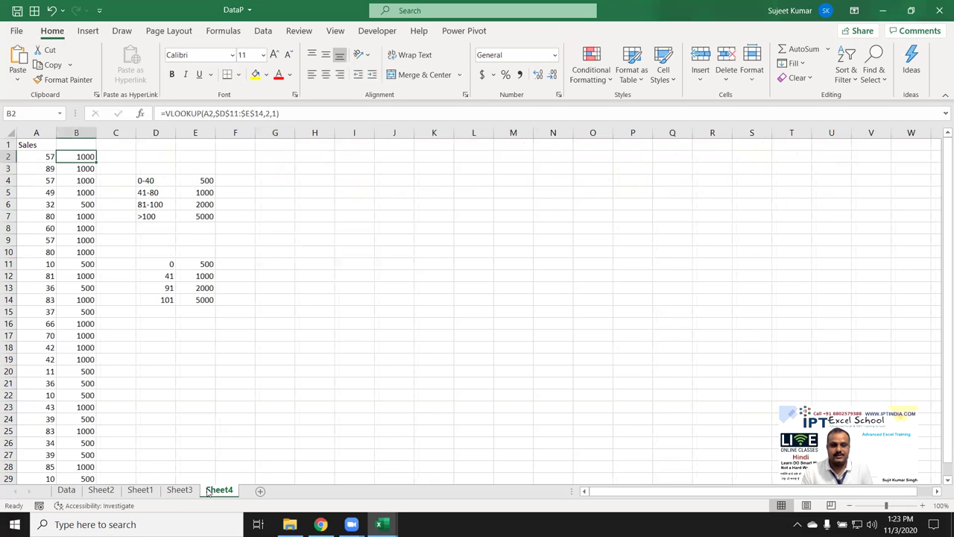
left_click(84, 131)
key("Delete")
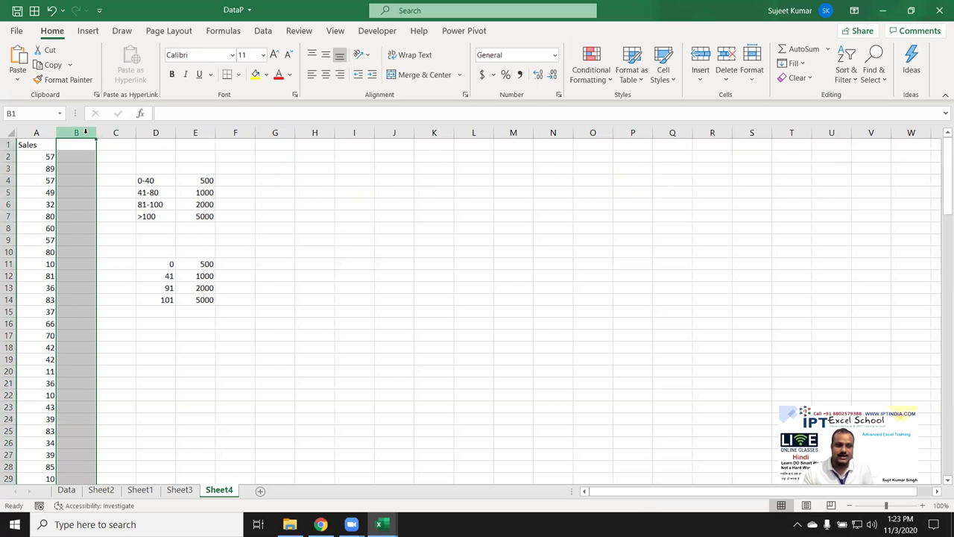
- On Sheet2, fill B4's VLOOKUP into C4 and set its match type to 0
left_click(66, 490)
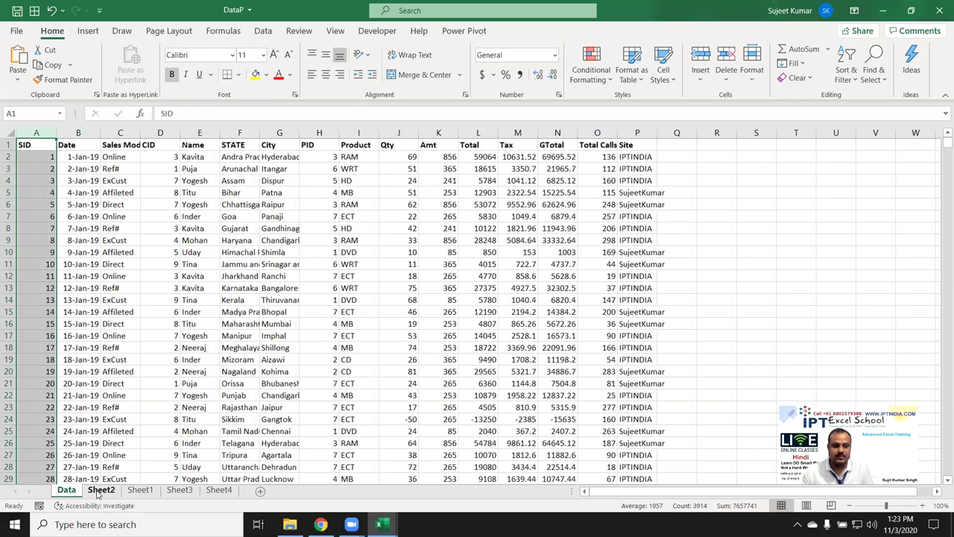
left_click(101, 489)
left_click_drag(95, 186, 112, 186)
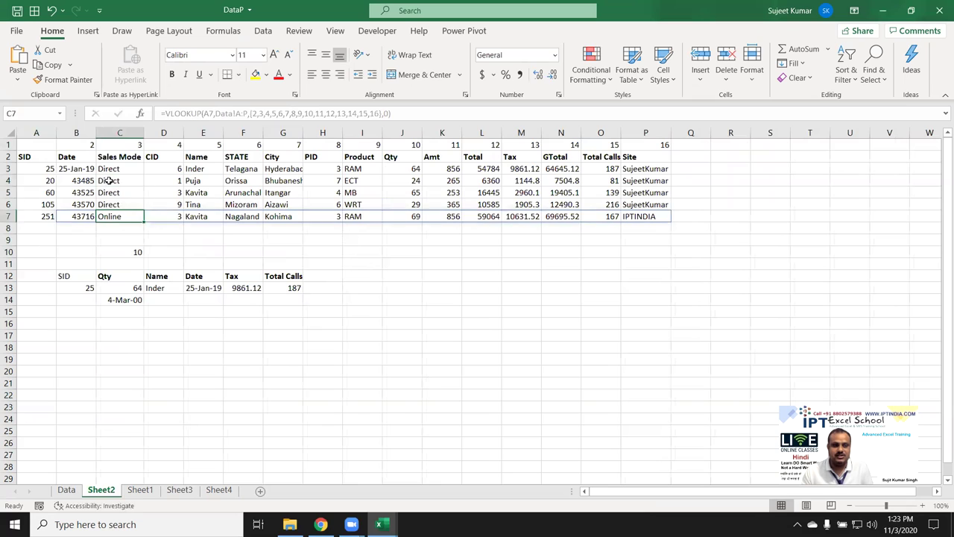
double_click(133, 182)
left_click(240, 181)
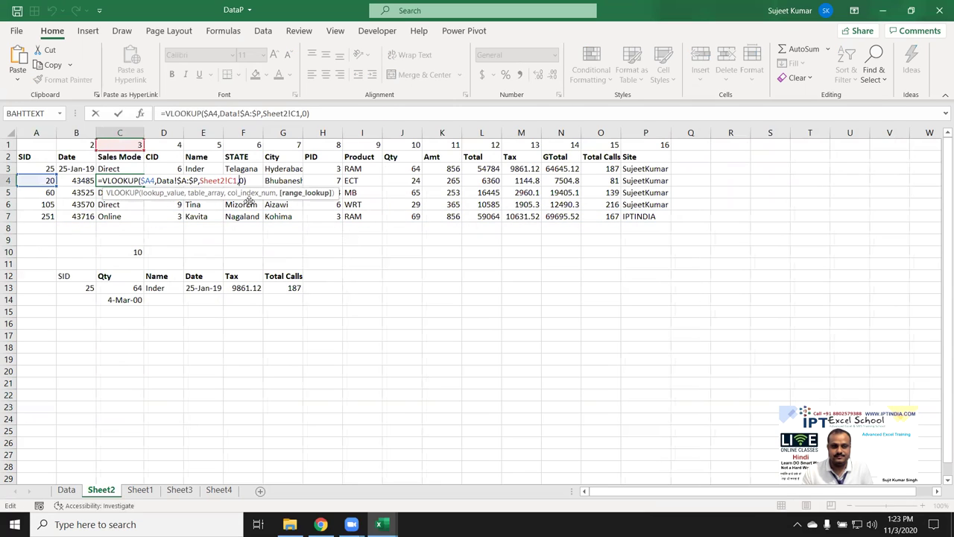
key("BackSpace")
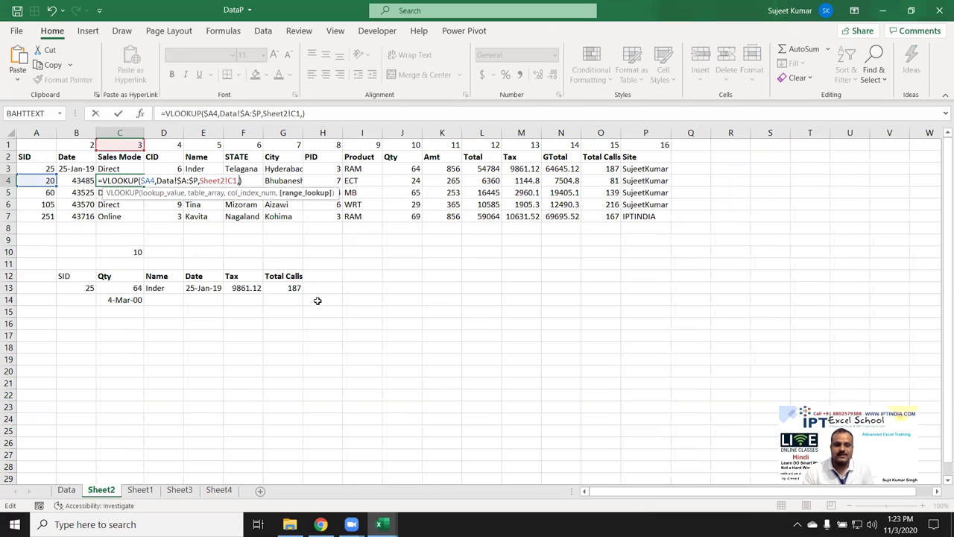
type("1")
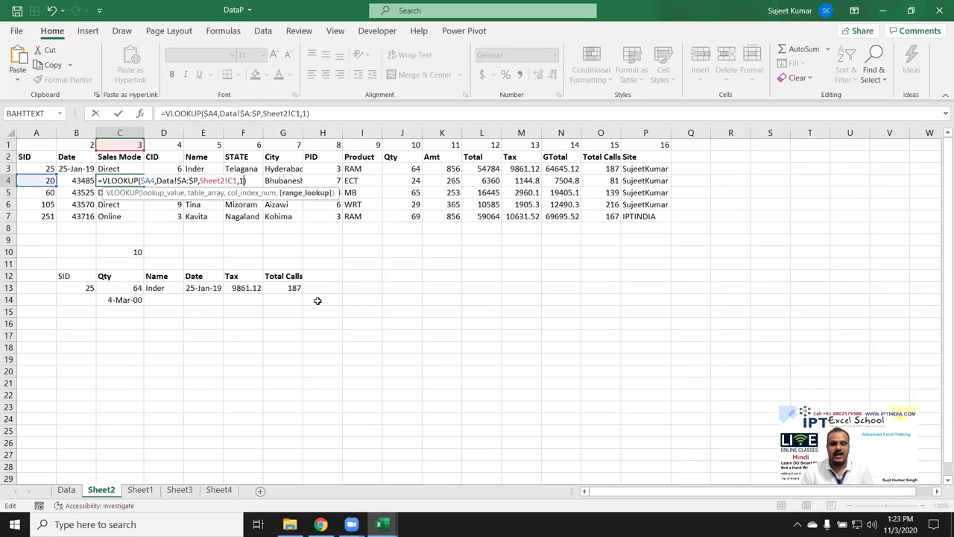
key("BackSpace")
type("0")
key("ctrl+Return")
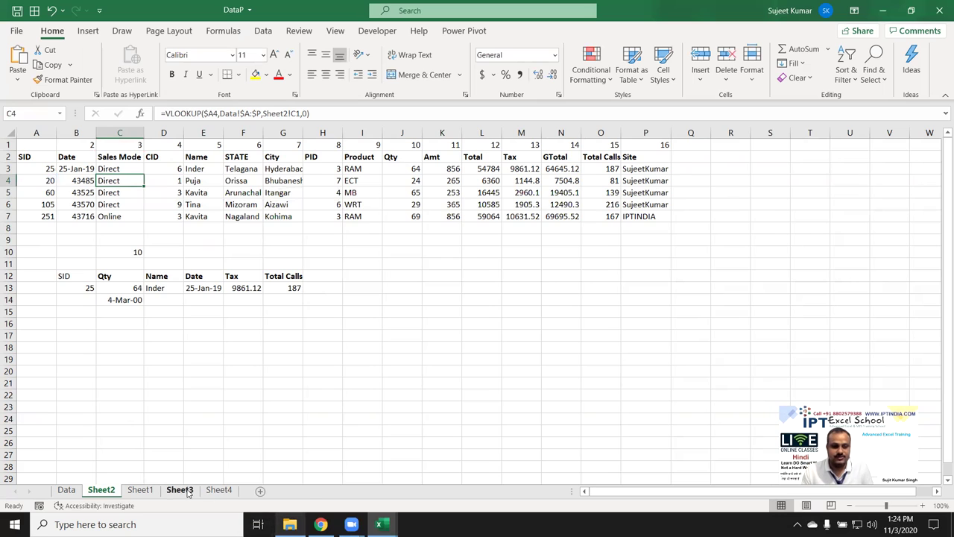
- On Sheet4, review the sales column and slab table D4:E7, then head column B 'inc'
left_click(188, 492)
left_click(219, 492)
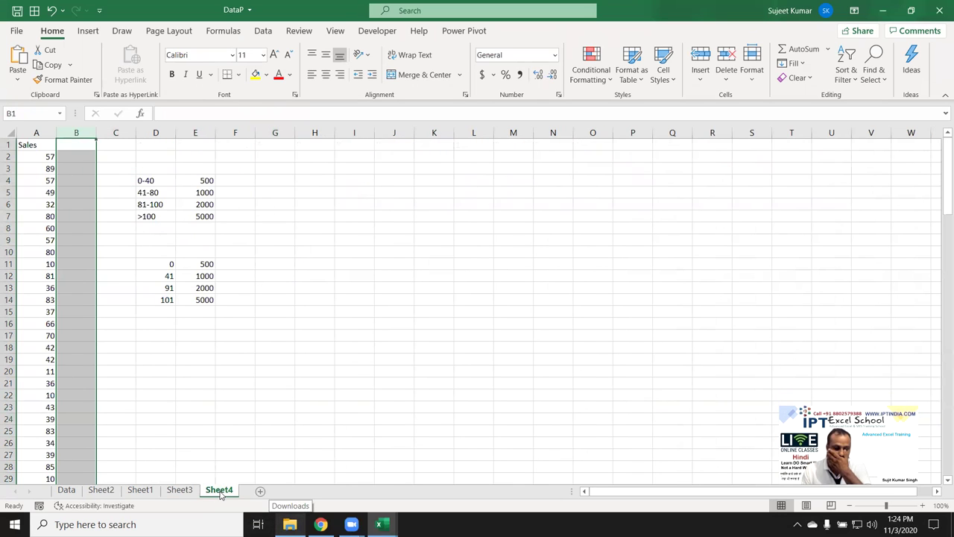
left_click(27, 154)
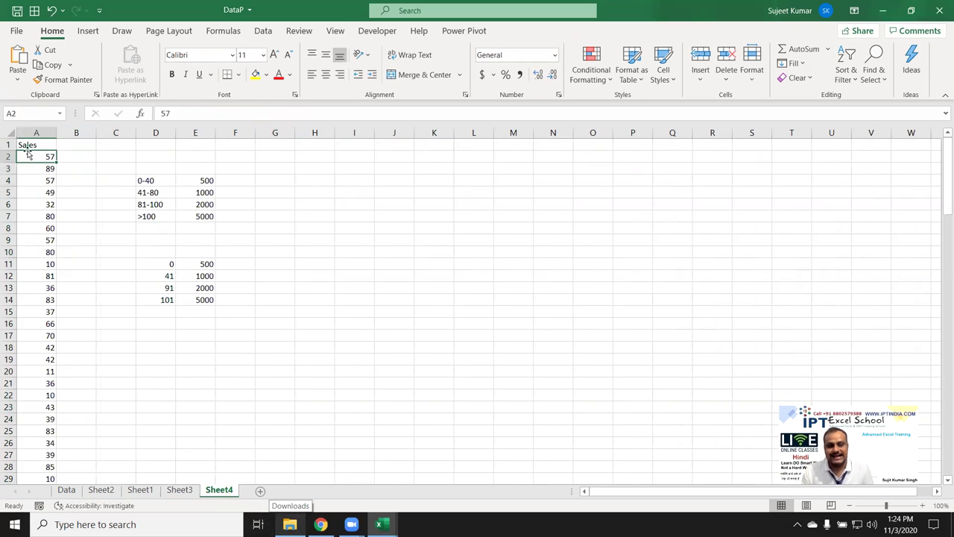
left_click(33, 132)
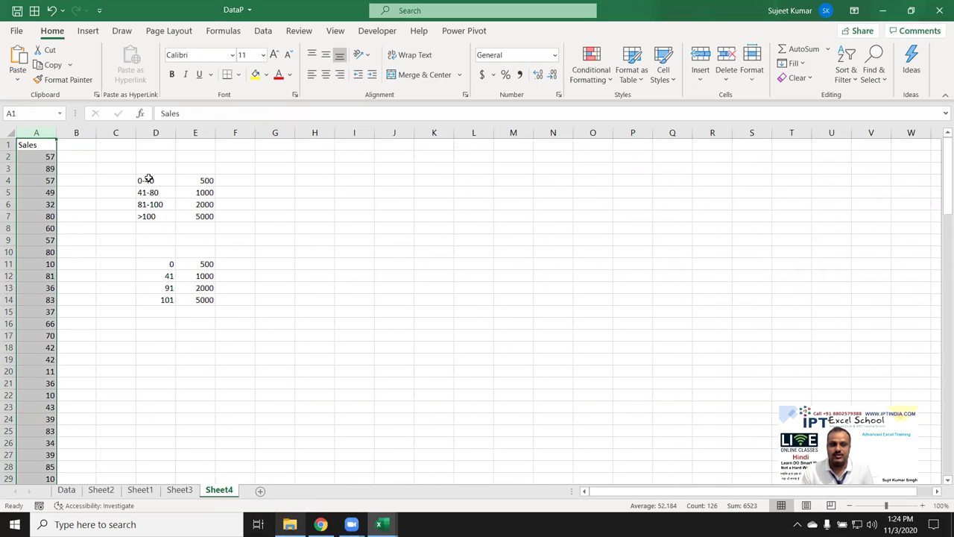
left_click_drag(148, 179, 193, 215)
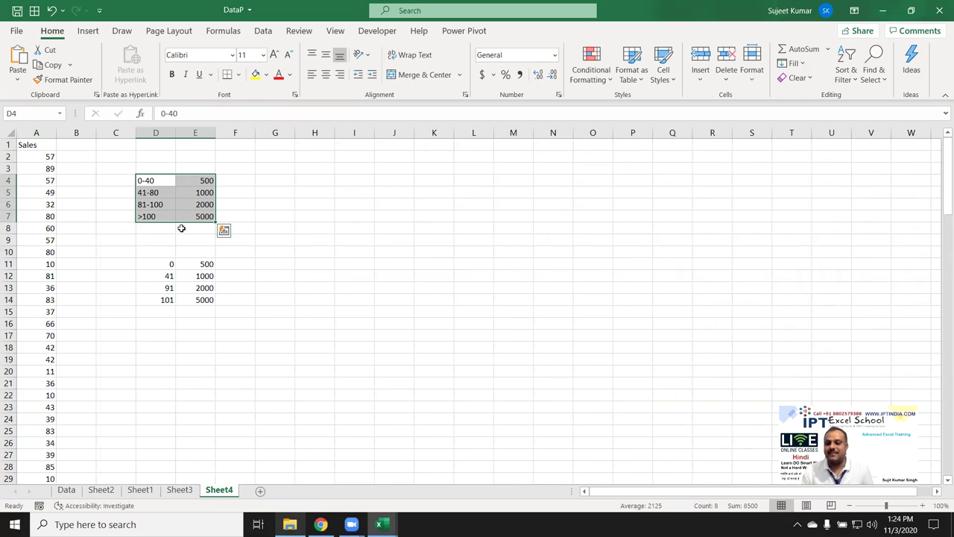
left_click(77, 146)
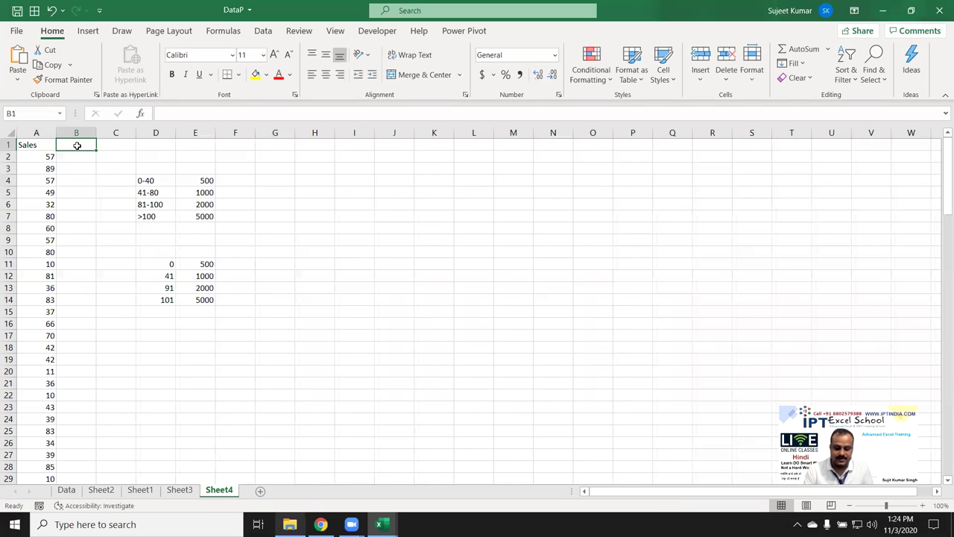
type("inc")
key("Return")
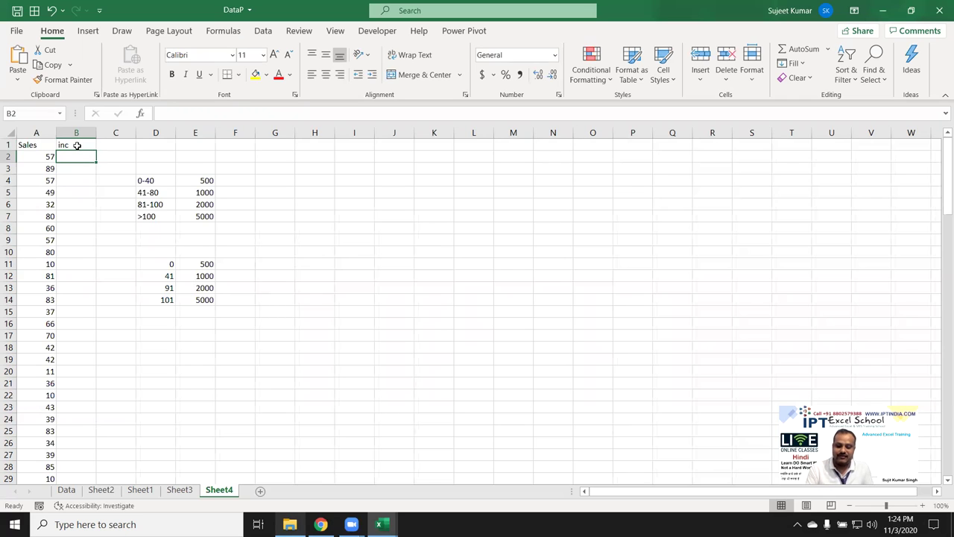
- Start a nested IF in B2, =IF(A2<=40,500,IF(A2<=80,1000, then abandon it
type("=if")
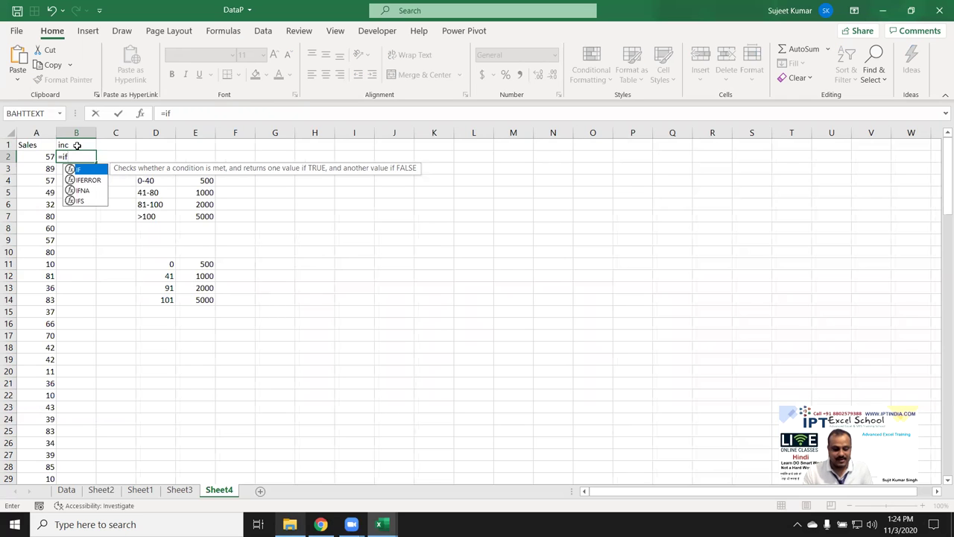
key("Tab")
key("Left")
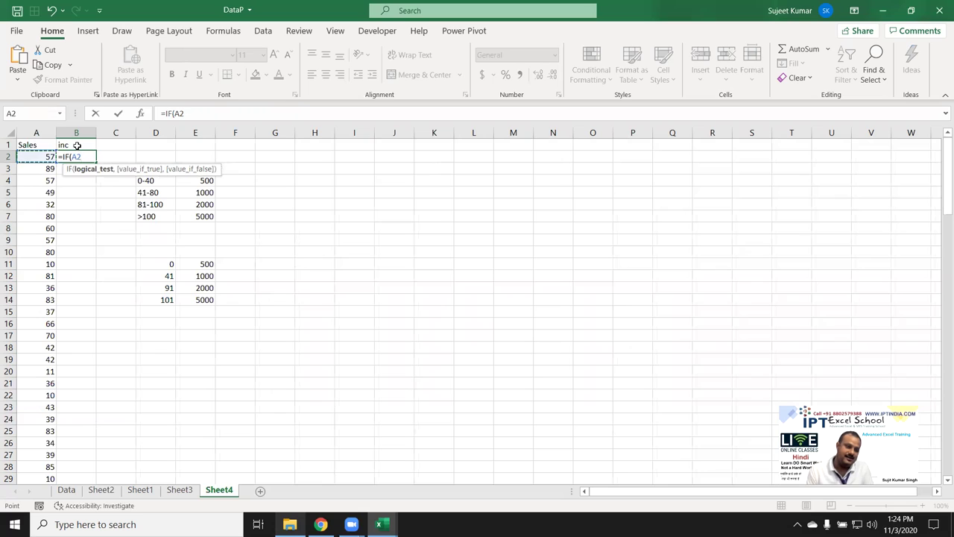
type("<=40,500,IF")
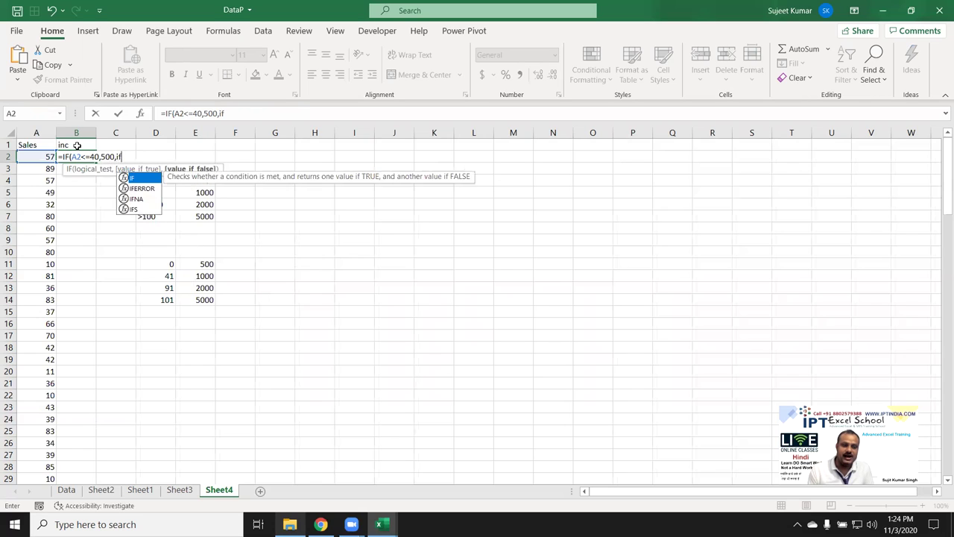
type("(A2<=80,1000")
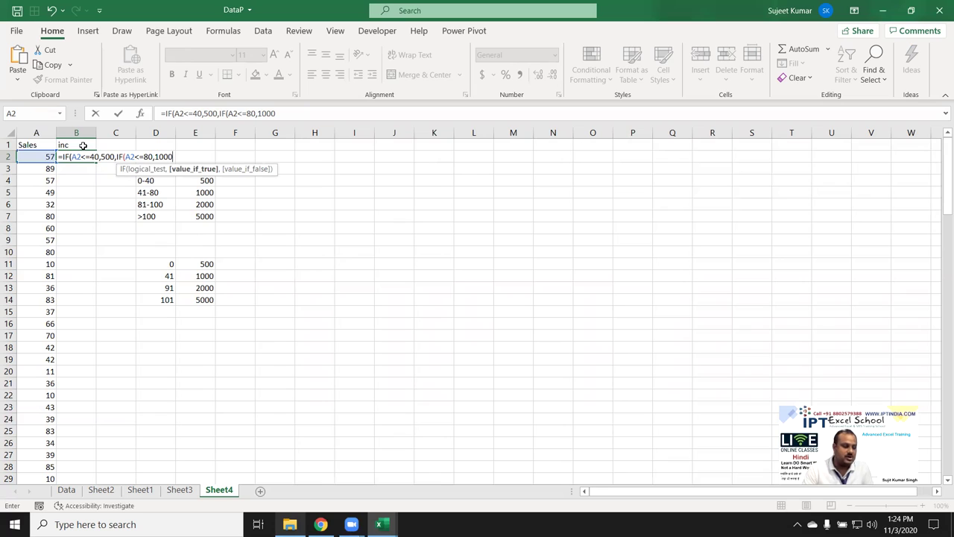
key("Escape")
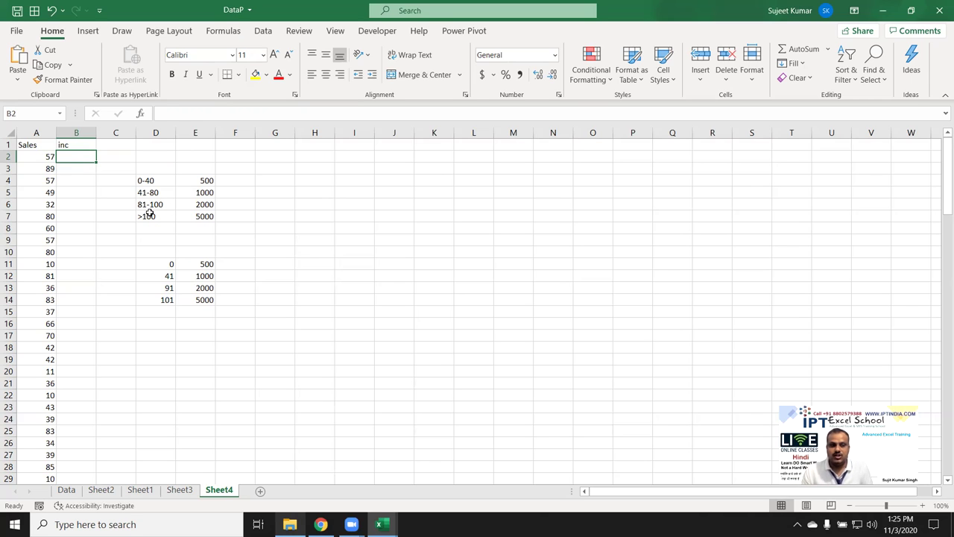
- Compare the slab labels in D4:E7 with the lower bounds in D11:E14
mouse_move(152, 182)
left_mouse_down()
mouse_move(217, 217)
mouse_move(195, 222)
left_mouse_up()
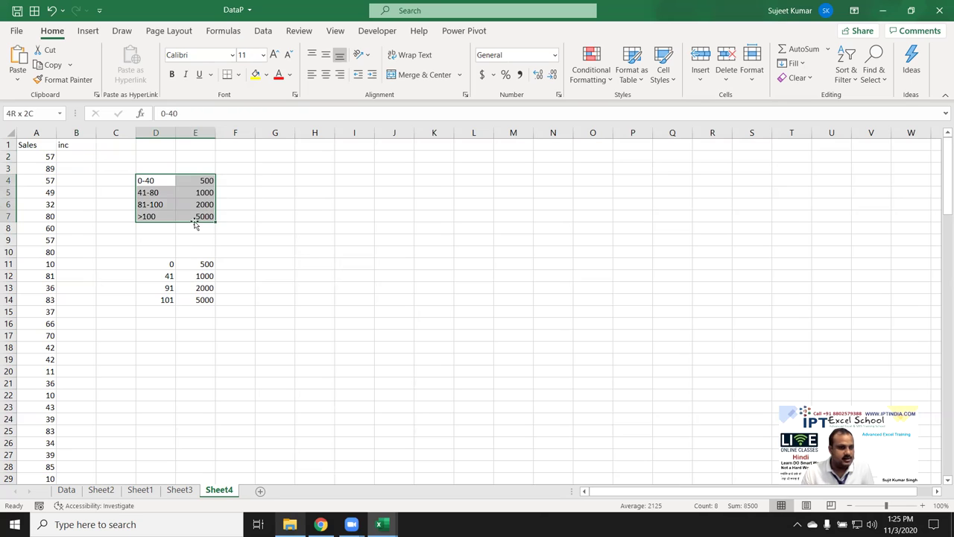
mouse_move(157, 266)
left_mouse_down()
mouse_move(202, 284)
mouse_move(202, 299)
mouse_move(173, 299)
left_mouse_up()
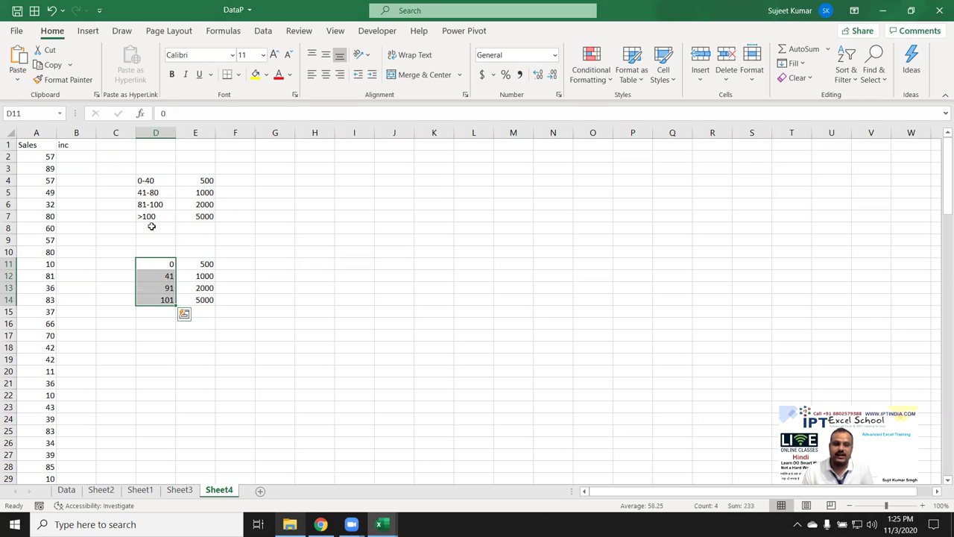
left_click(138, 182)
left_click(154, 262)
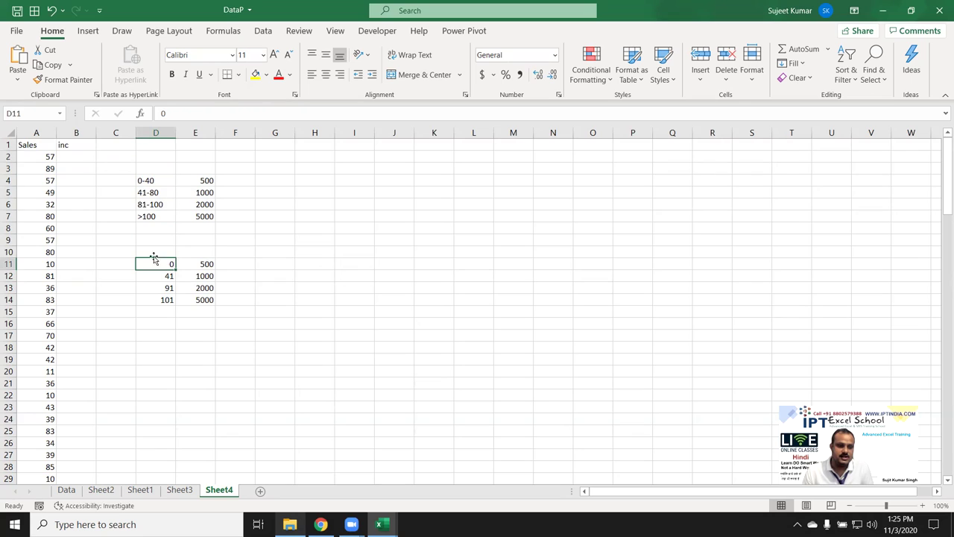
left_click(161, 195)
left_click(161, 273)
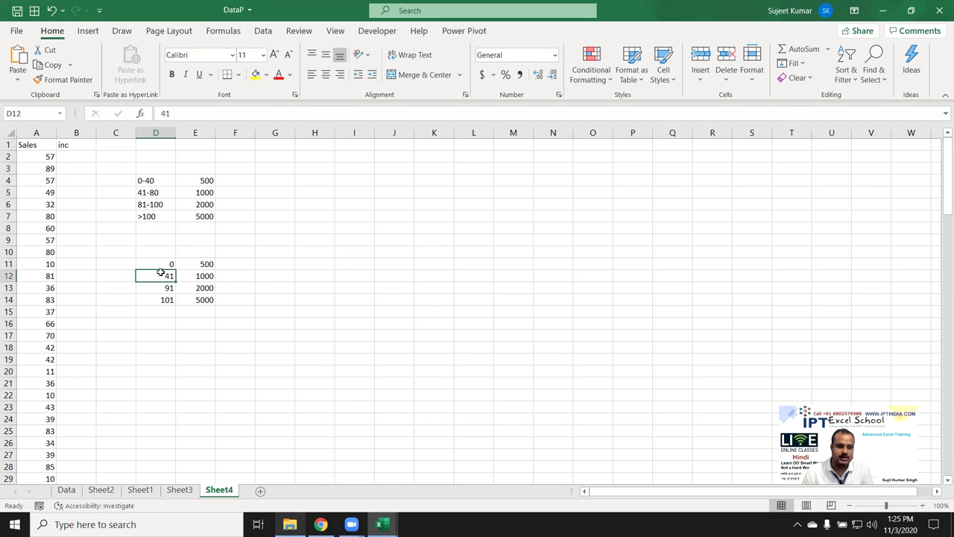
left_click(153, 205)
- Correct D13's lower bound from 91 to 81 and select the slab table D11:E14
double_click(146, 287)
key("Delete")
type("8")
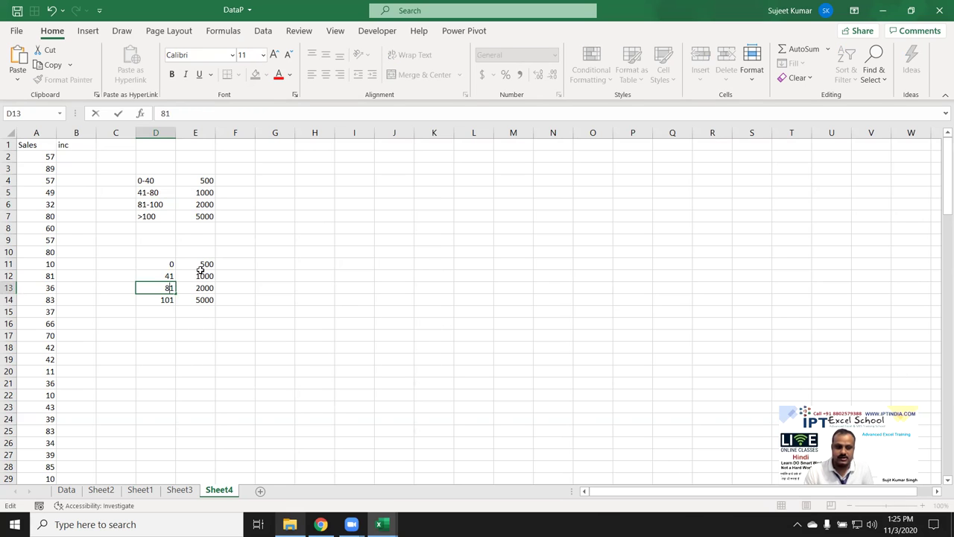
key("Return")
left_click(152, 216)
left_click(162, 303)
left_click_drag(162, 264, 204, 301)
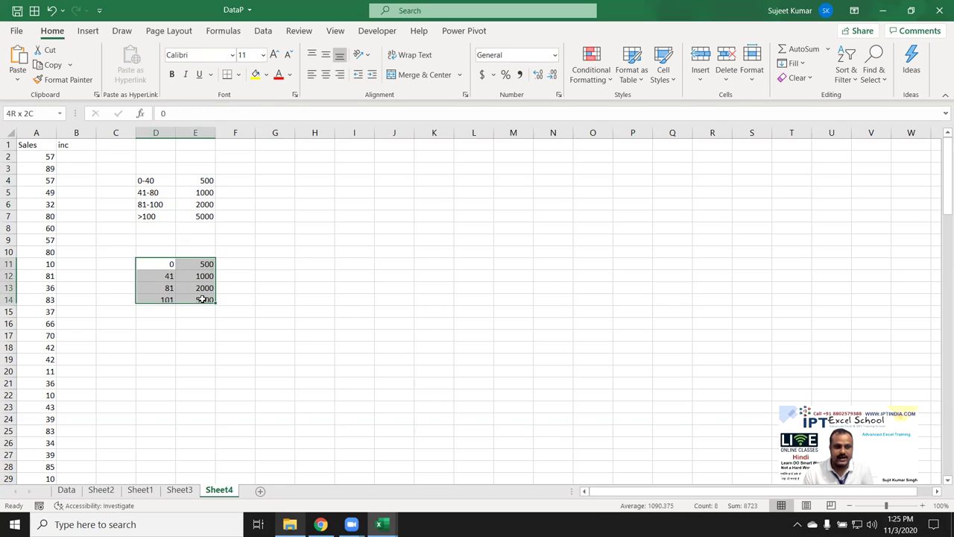
left_click(86, 160)
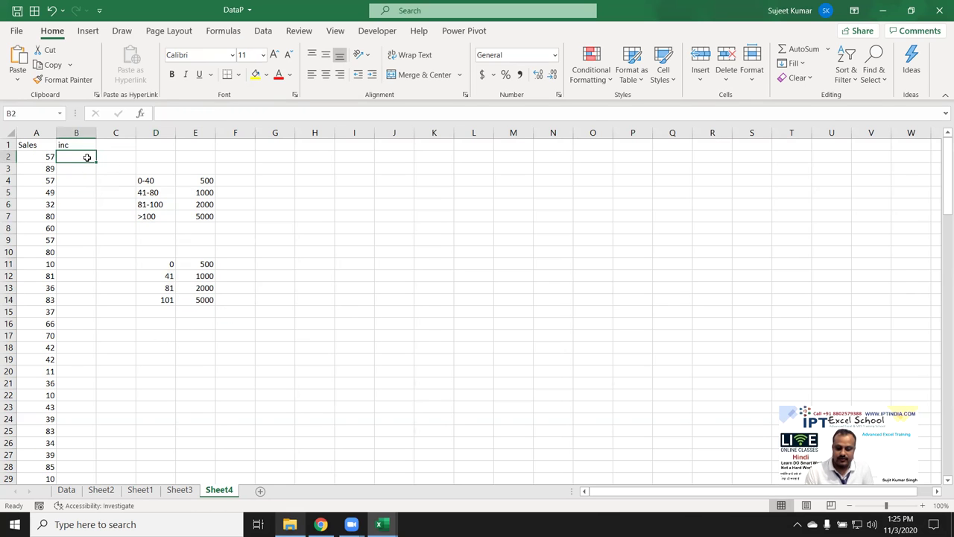
- Enter the exact-match formula =VLOOKUP(A2,D11:E14,2,0) in B2, which returns #N/A
type("=vl")
key("Tab")
key("Left")
type(",")
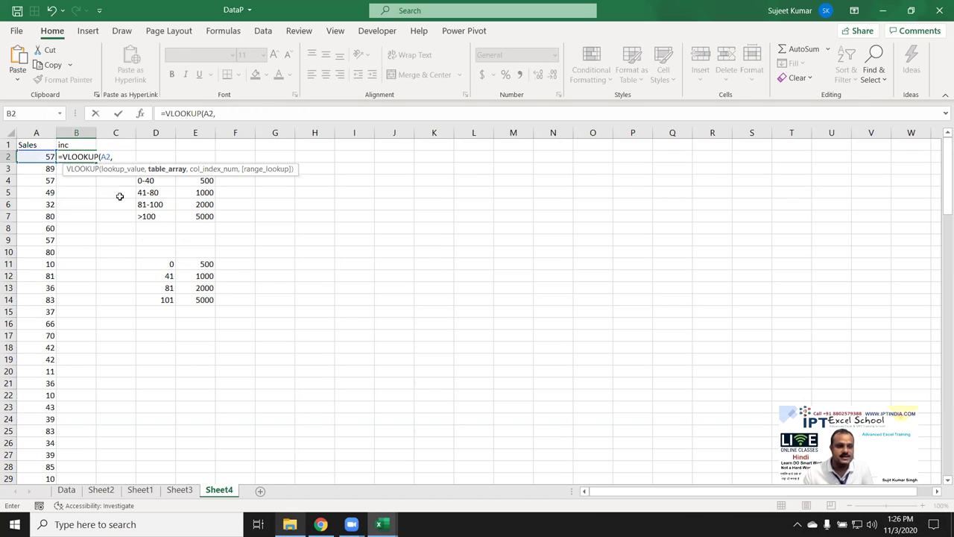
left_click_drag(161, 264, 189, 298)
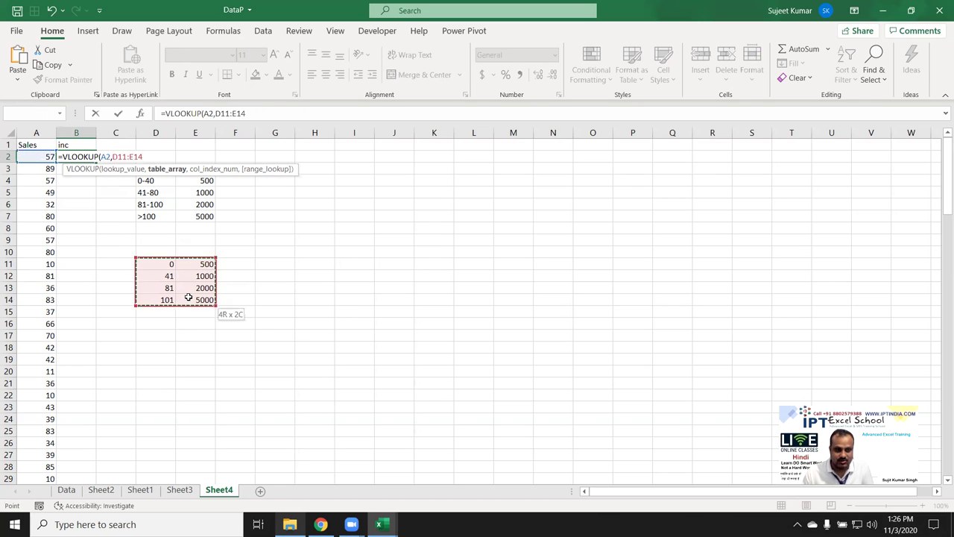
type(",2,0_")
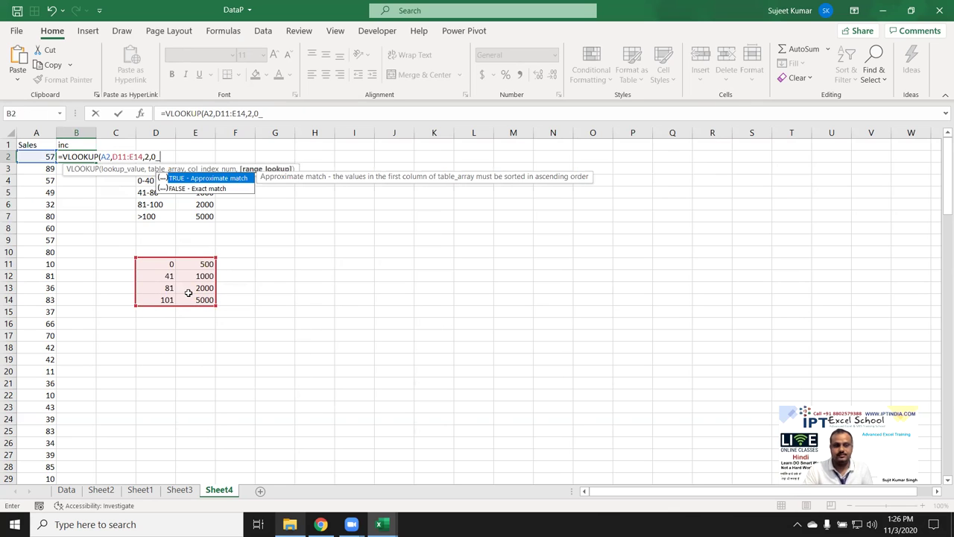
key("BackSpace")
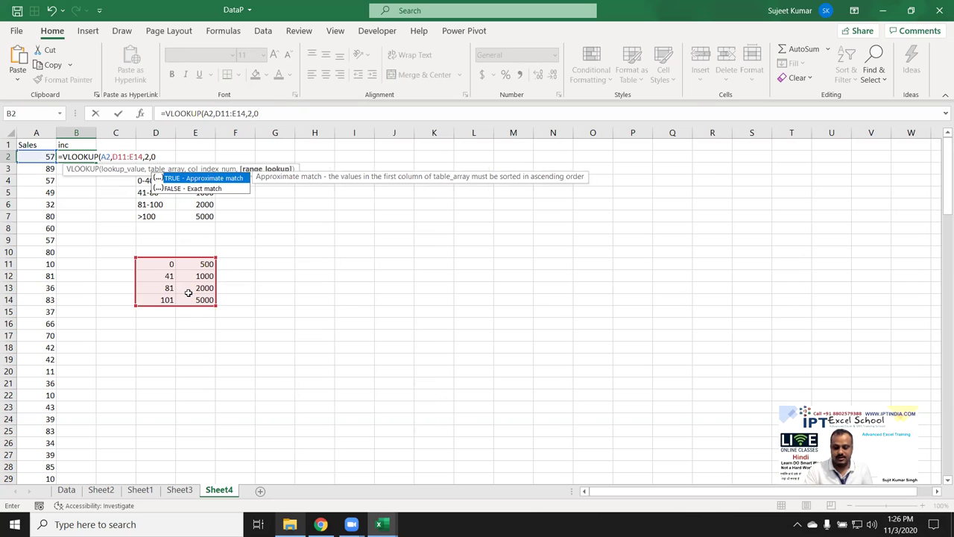
type(")")
key("Return")
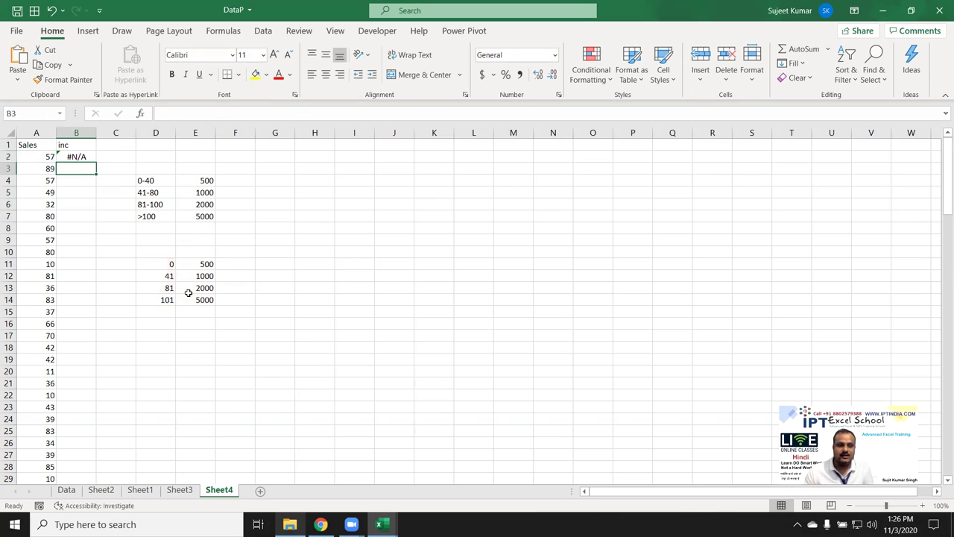
- Change B2's match argument from 0 to TRUE, so it returns 1000 from the 41 slab
left_click_drag(143, 258, 168, 302)
double_click(66, 156)
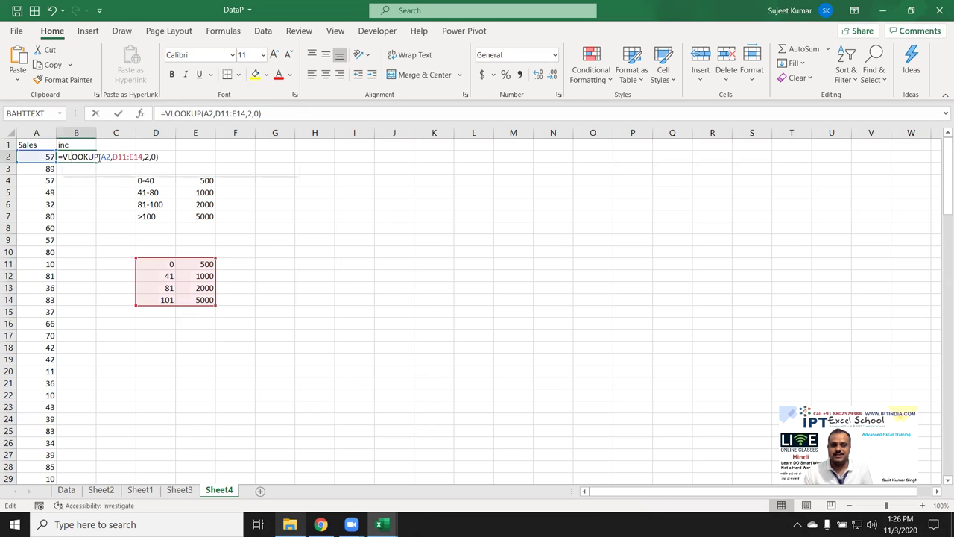
left_click(152, 157)
key("BackSpace")
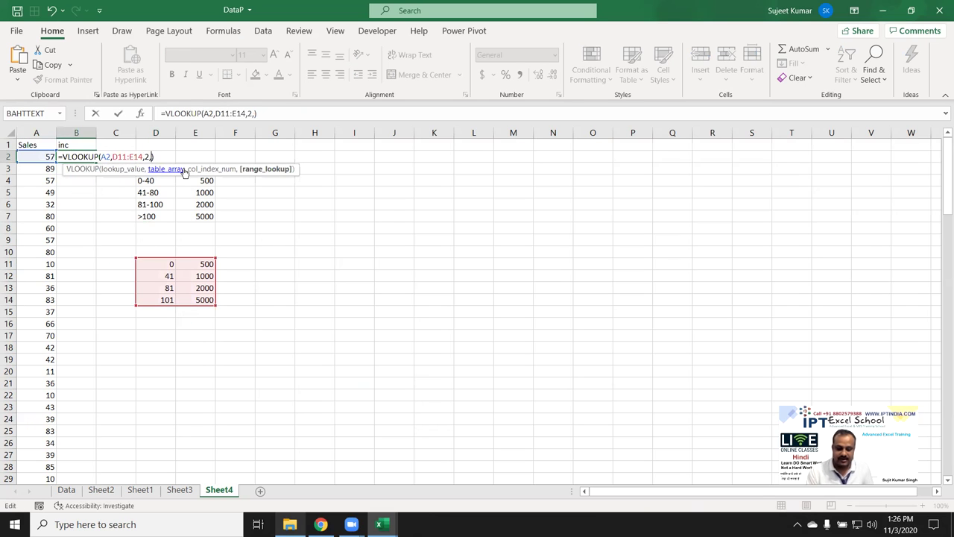
type("tr")
key("Tab")
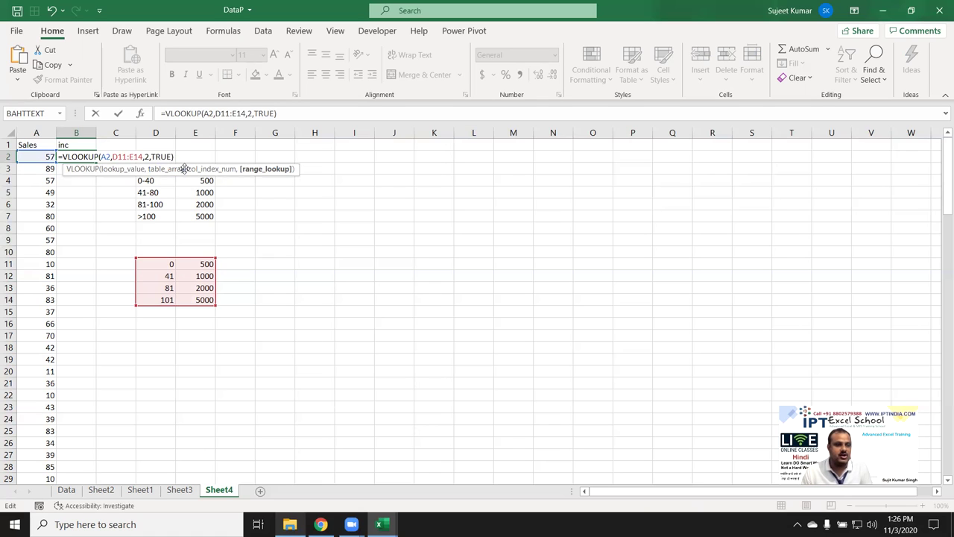
key("Return")
left_click(76, 157)
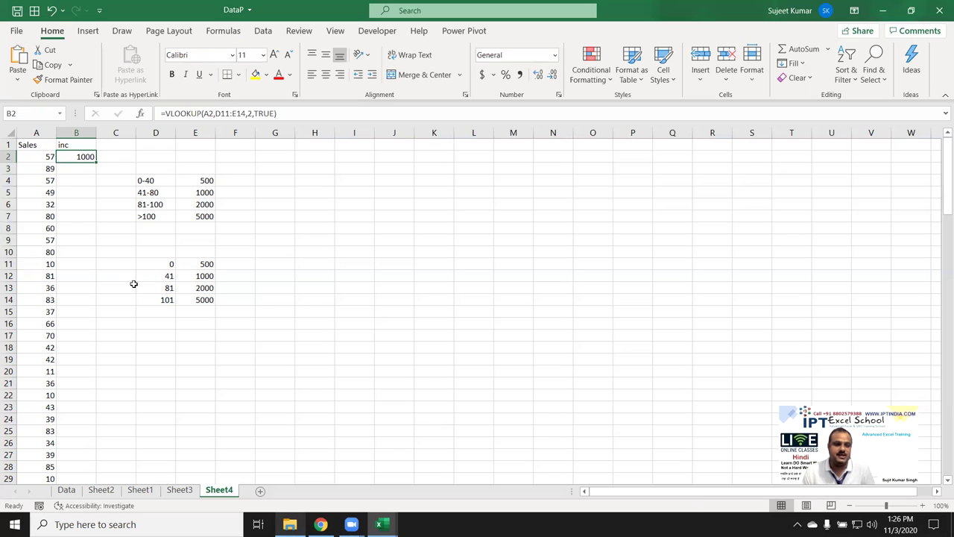
left_click_drag(155, 264, 164, 286)
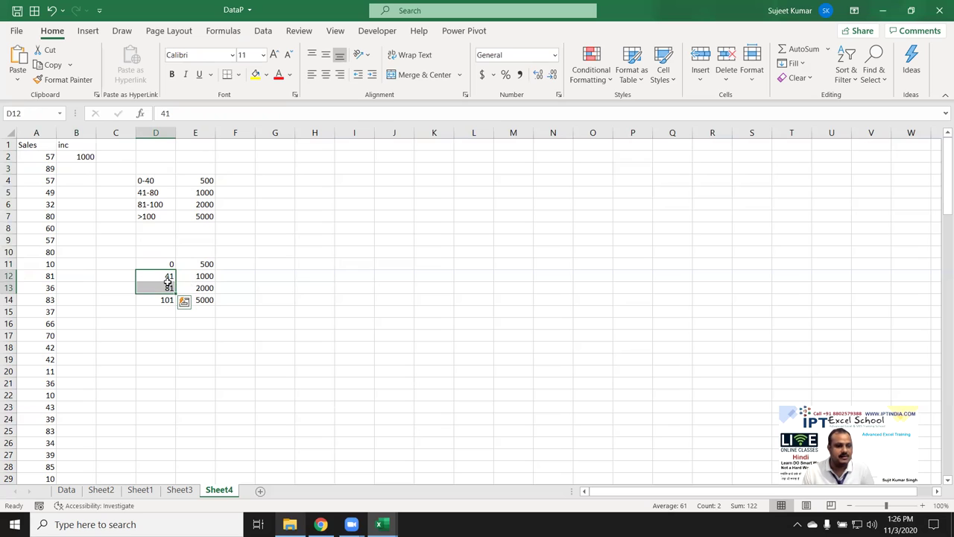
left_click(194, 277)
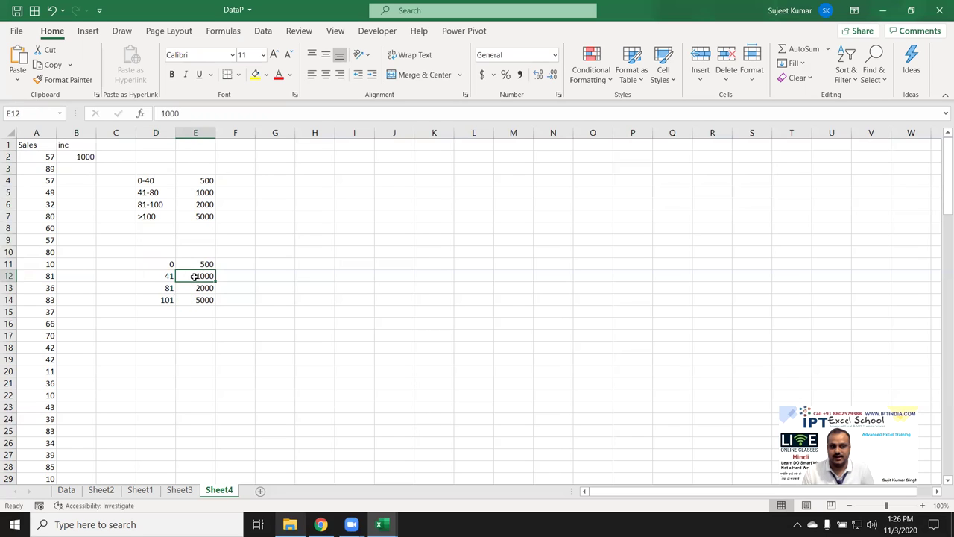
left_click(88, 156)
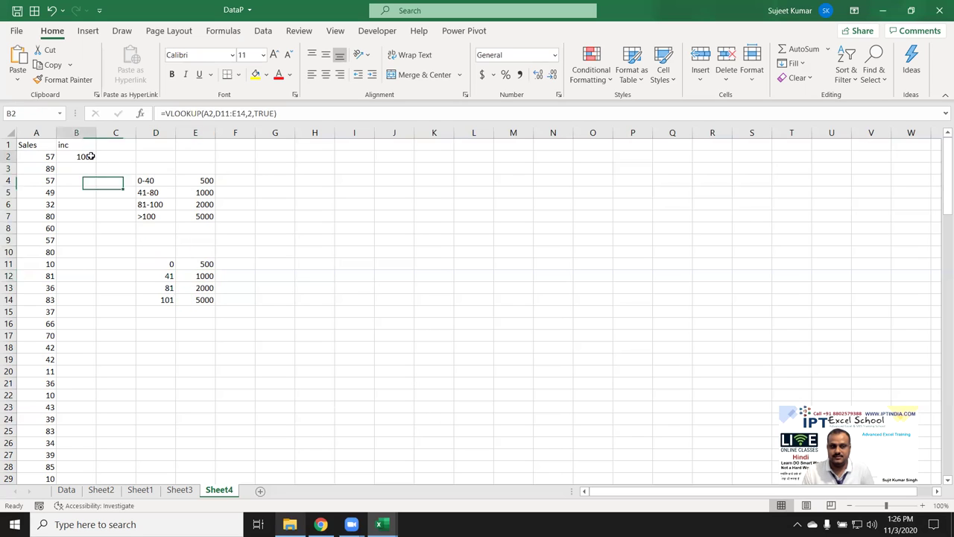
- Lock the slab range in B2's formula as $D$11:$E$14 using F4
double_click(85, 157)
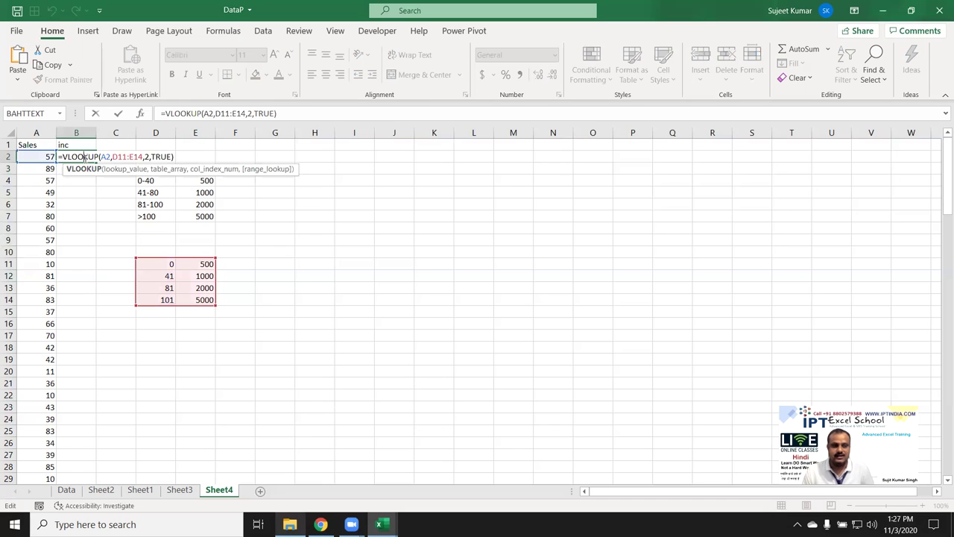
key("F4")
left_click(146, 156)
key("F4")
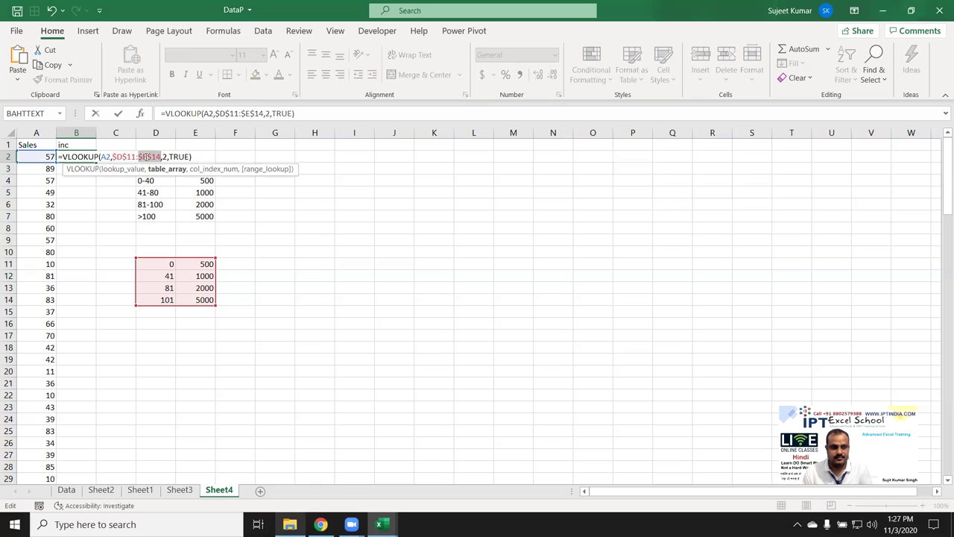
key("Return")
- Fill B2's VLOOKUP down the inc column and check the copied formula in B3
left_click(92, 154)
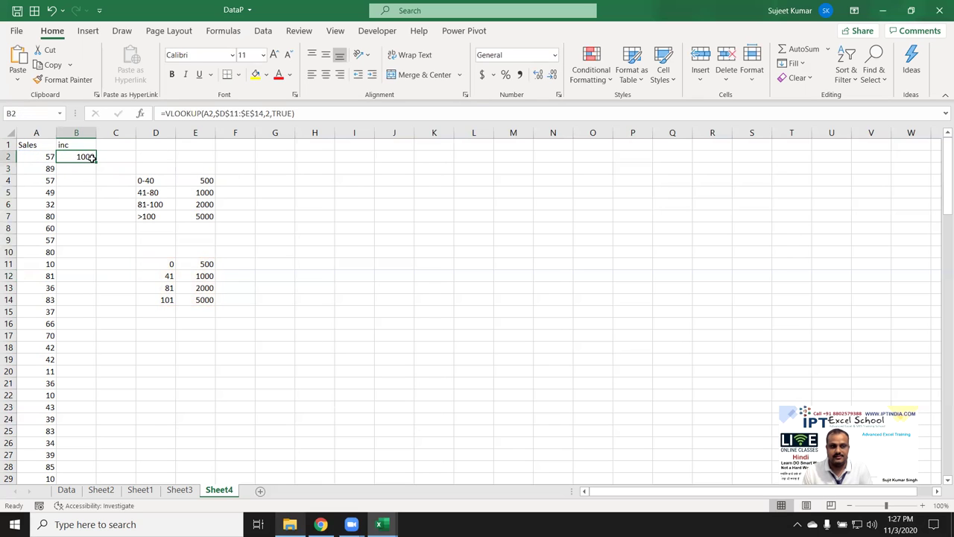
double_click(96, 162)
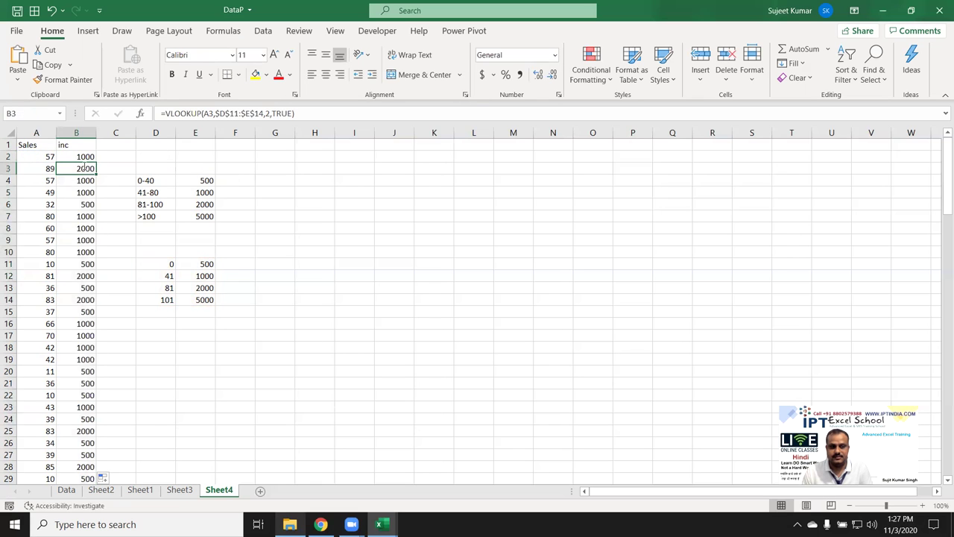
double_click(84, 168)
key("Escape")
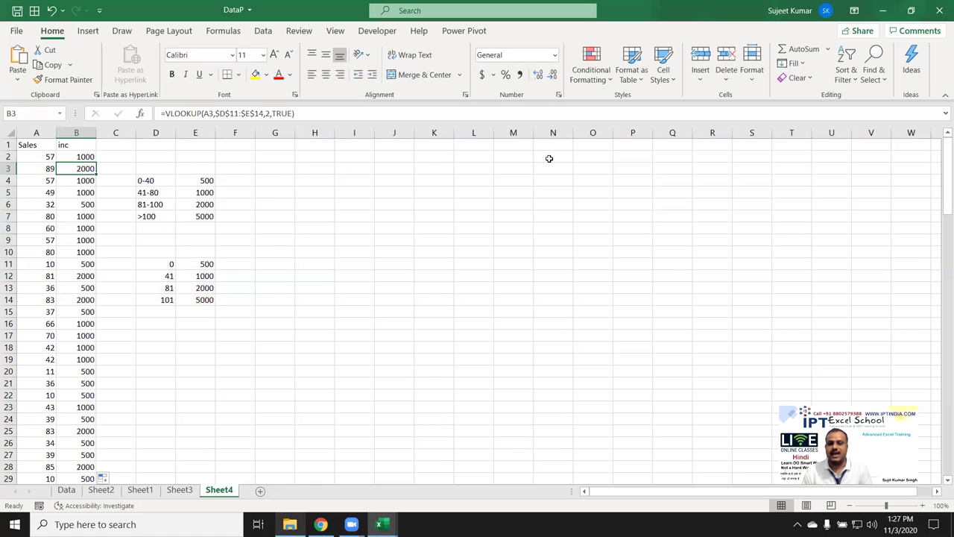
left_click(525, 164)
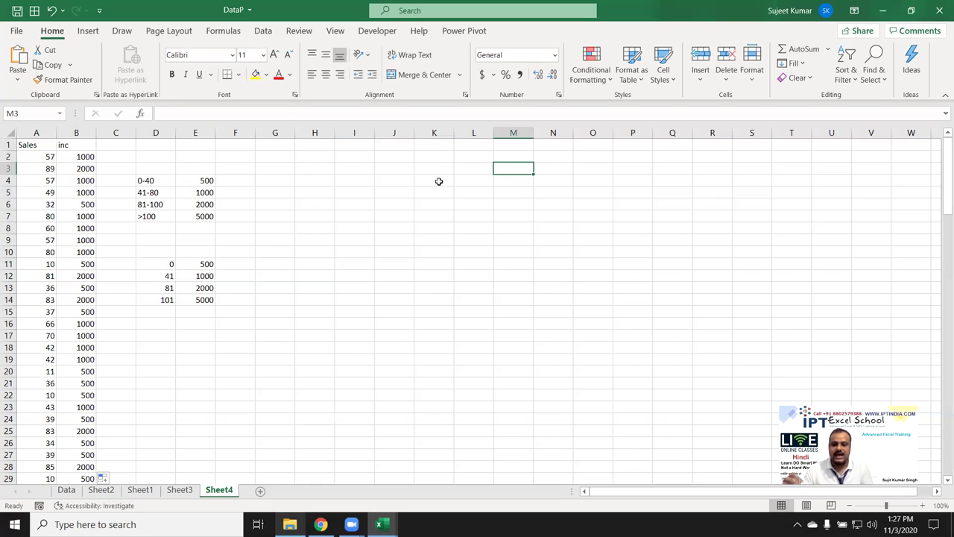
left_click(578, 167)
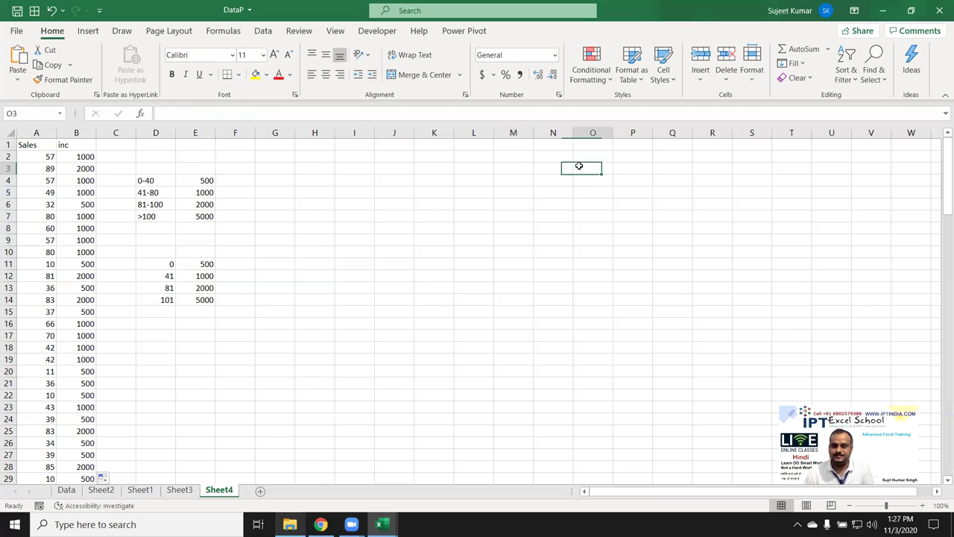
type("Puja ")
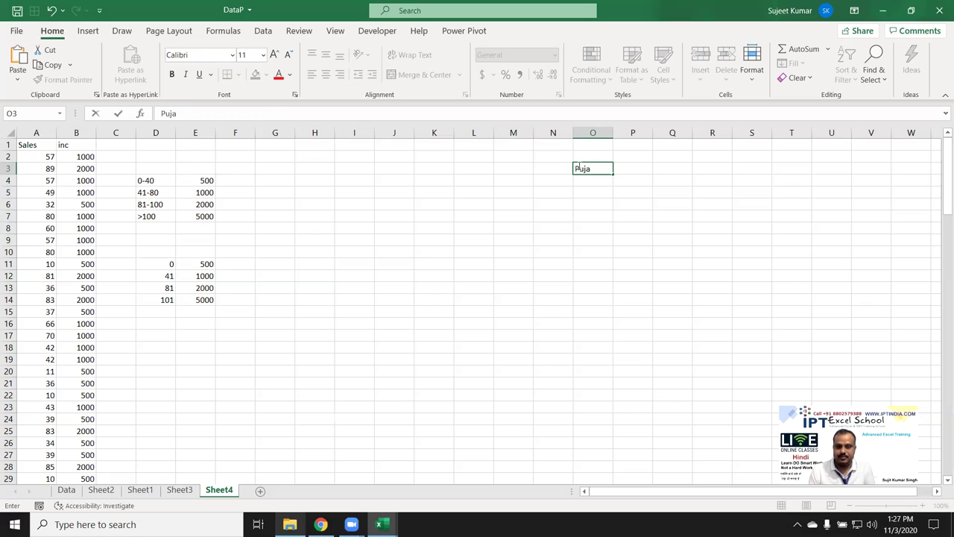
type("Singh")
key("Tab")
type("652")
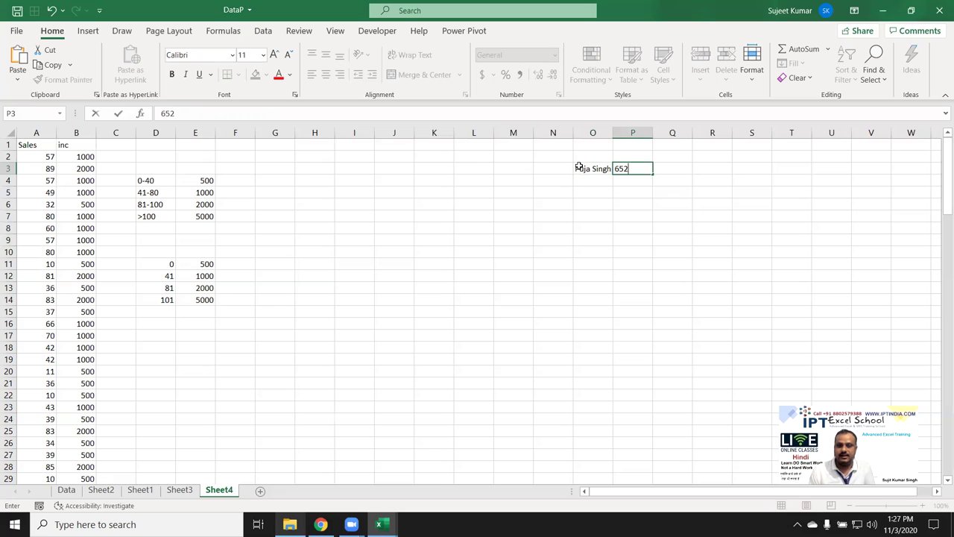
left_click(422, 171)
type("P")
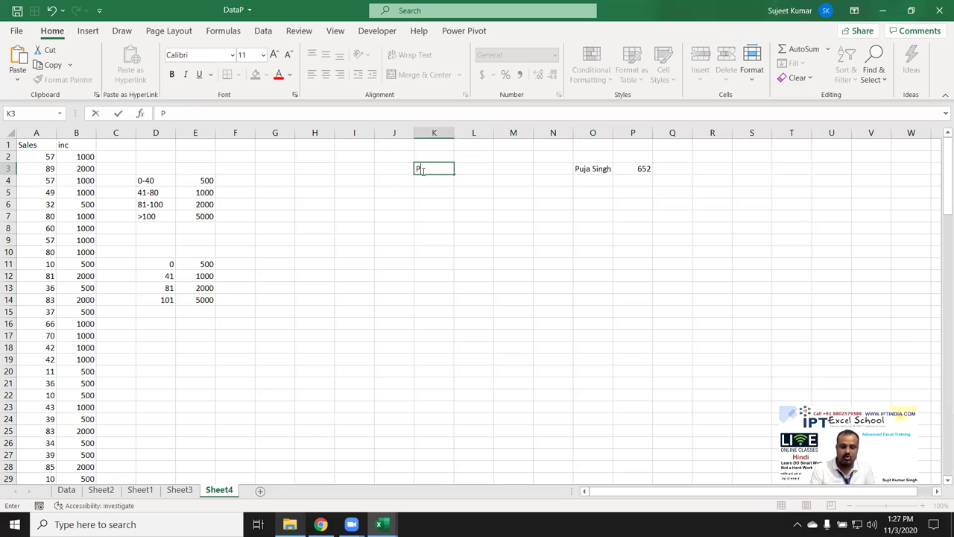
type("uja")
key("Tab")
- Enter =VLOOKUP(K3,O:P,2,TRUE) in L3 to look up 'Puja' against the name table
type("=")
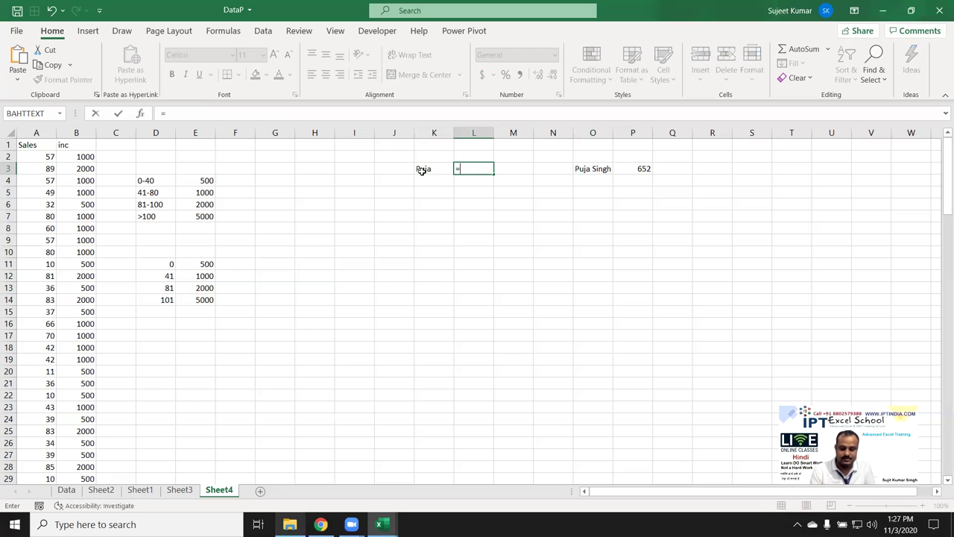
type("vl")
key("Tab")
left_click(422, 170)
type(",")
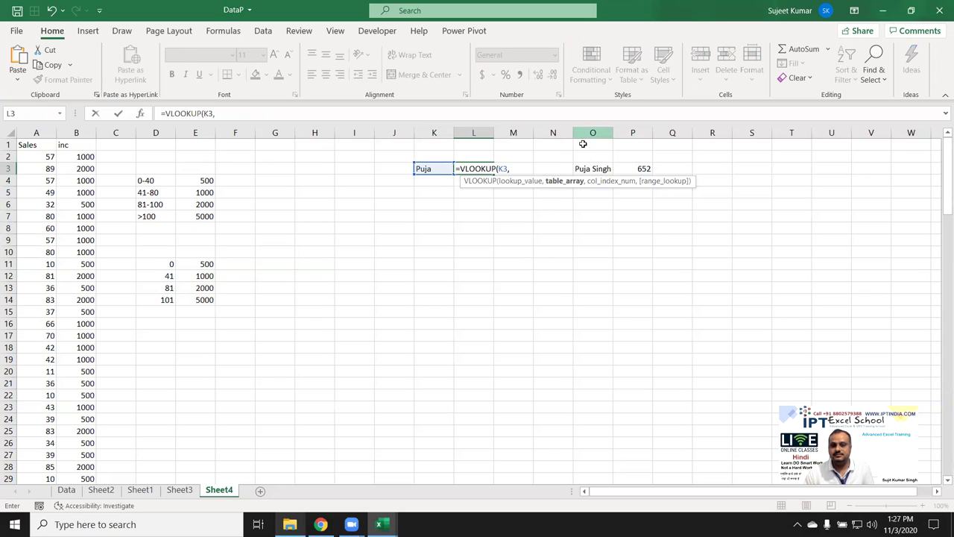
left_click(590, 134)
left_click_drag(616, 138, 619, 133)
type(",2")
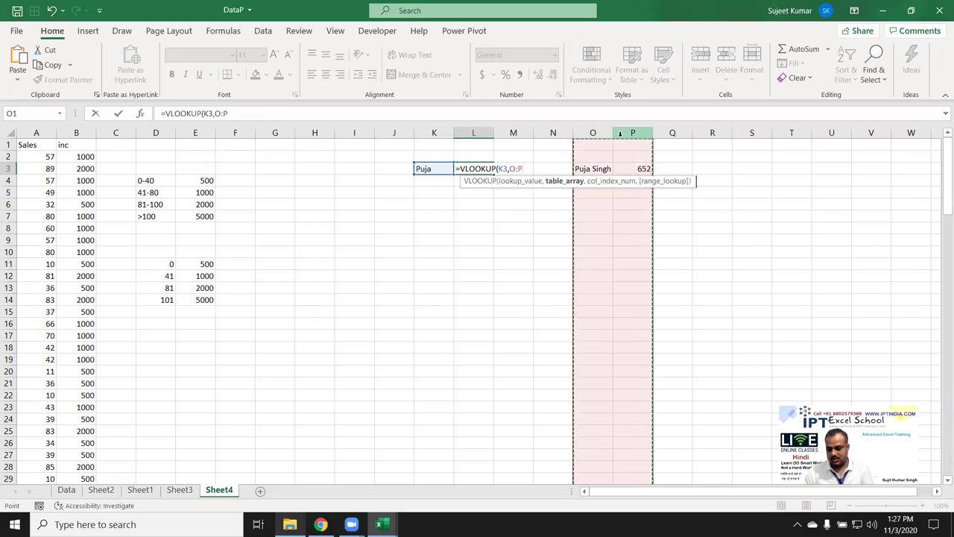
type(",0")
key("Down")
key("Up")
key("Tab")
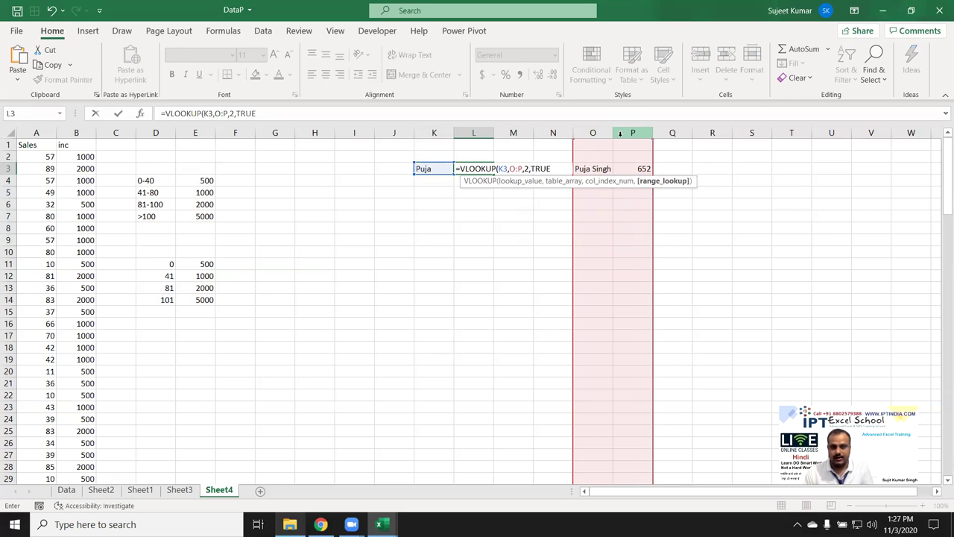
key("Return")
- Review L3's VLOOKUP formula and its #N/A result without changing it
key("Up")
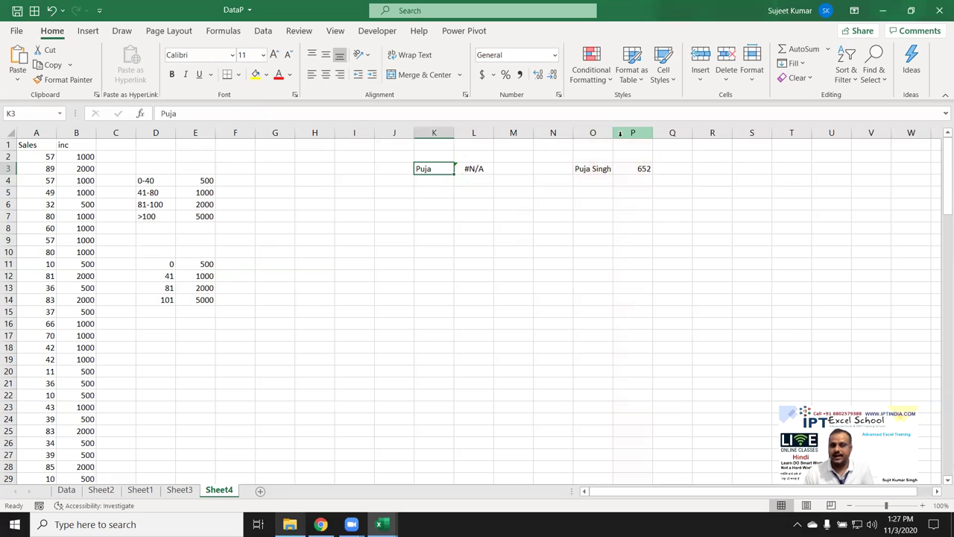
key("Right")
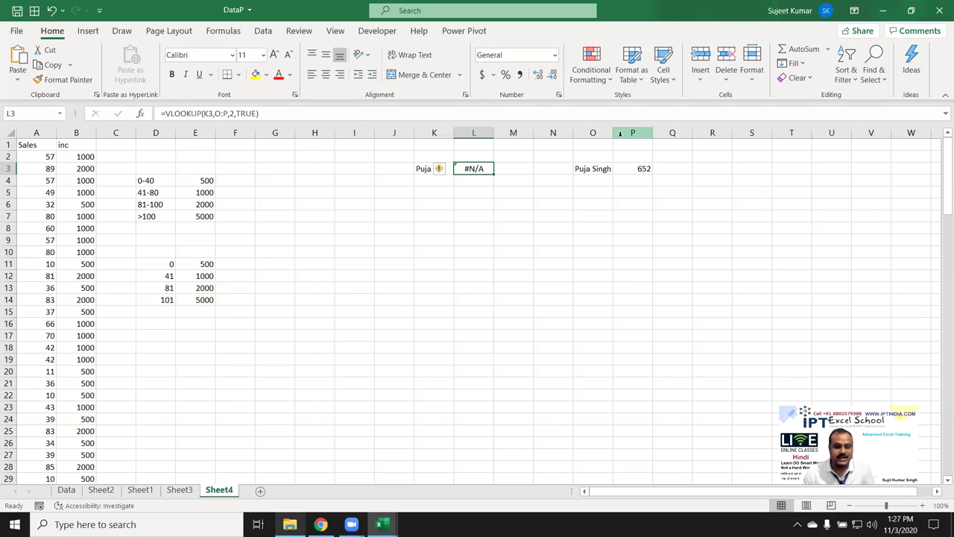
double_click(468, 172)
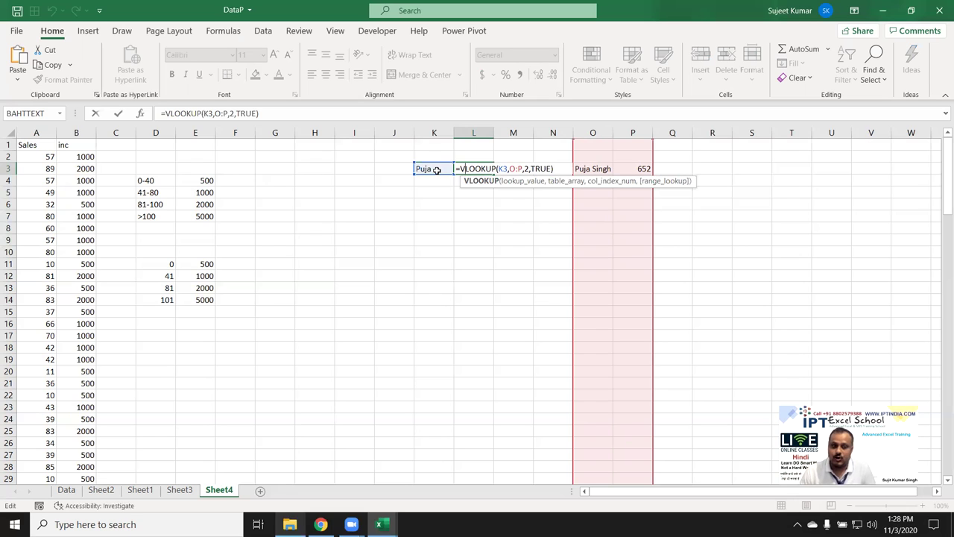
key("ctrl+Return")
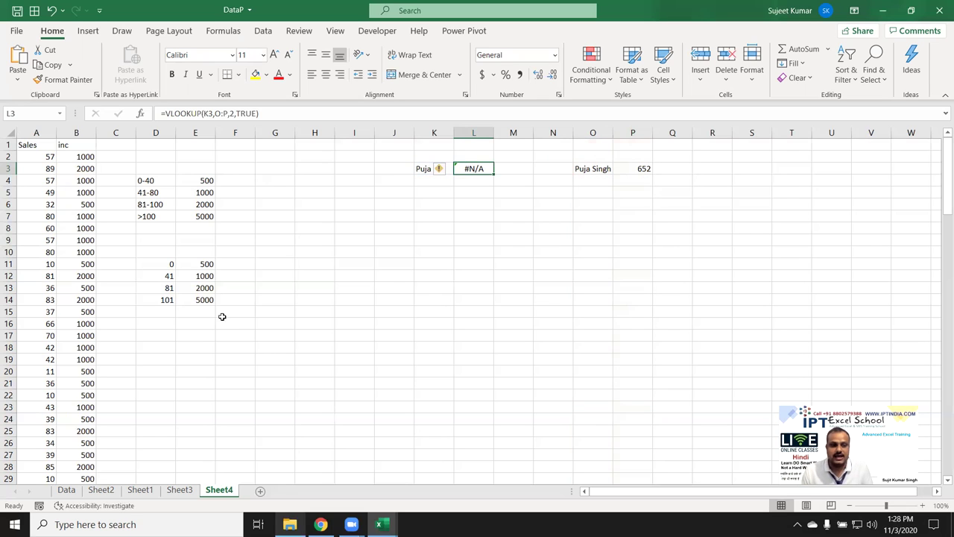
- Test a value of 20 in D15 below the thresholds, delete it, then recheck L3's #N/A
left_click(168, 301)
key("Return")
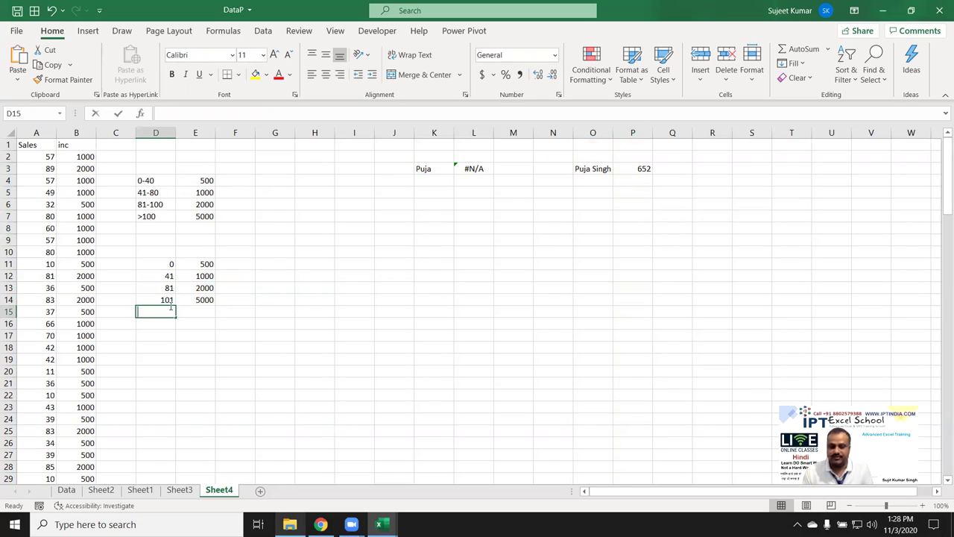
type("20")
key("Return")
key("Up")
key("Up")
key("Up")
key("Up")
key("Down")
key("Down")
key("Down")
key("Delete")
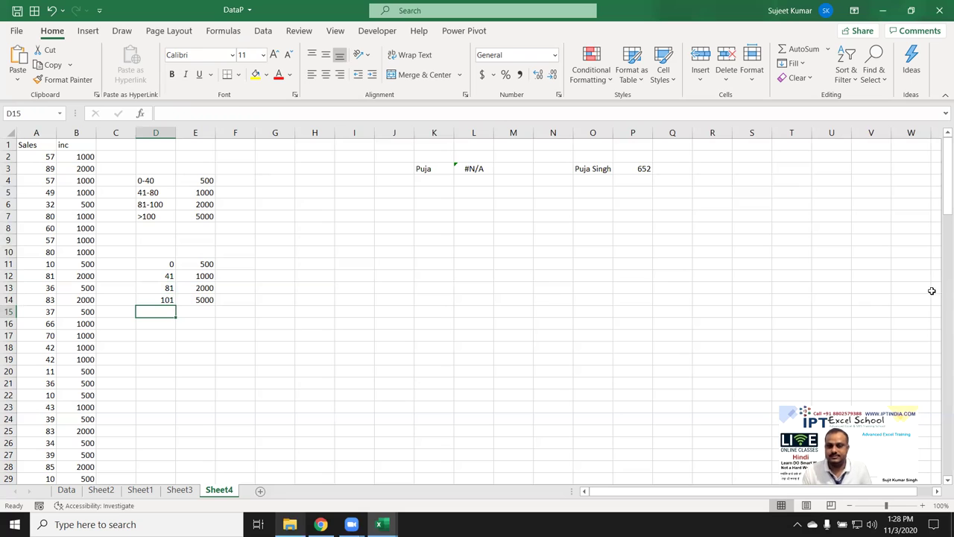
left_click(468, 170)
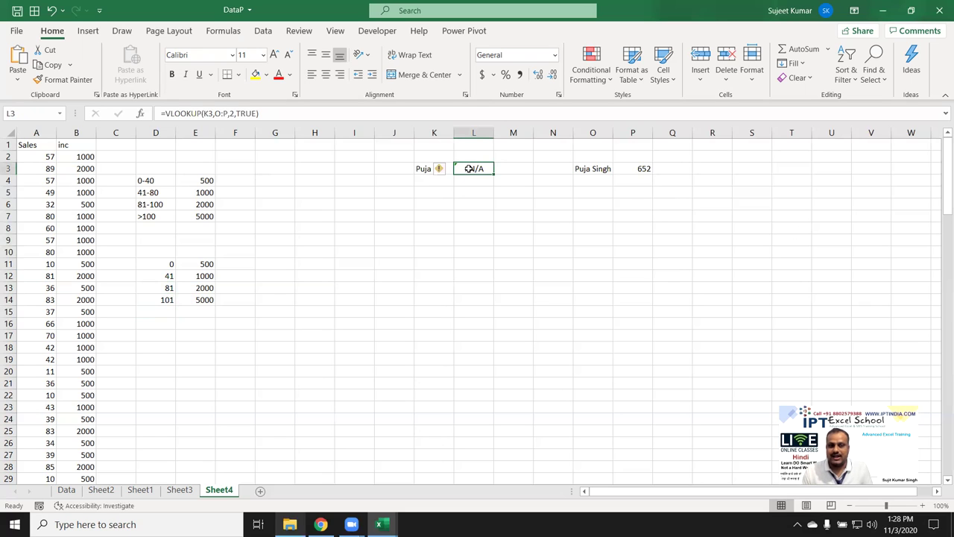
double_click(477, 170)
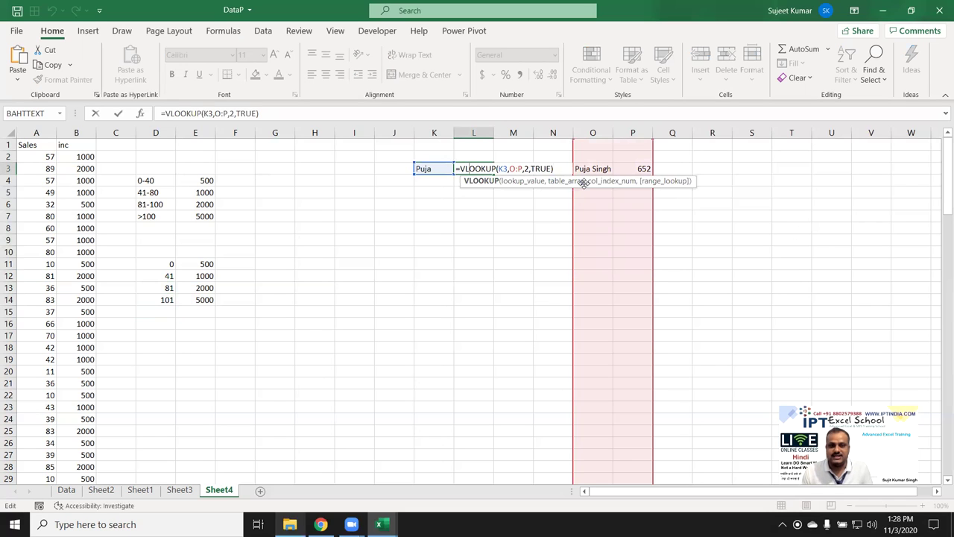
key("Escape")
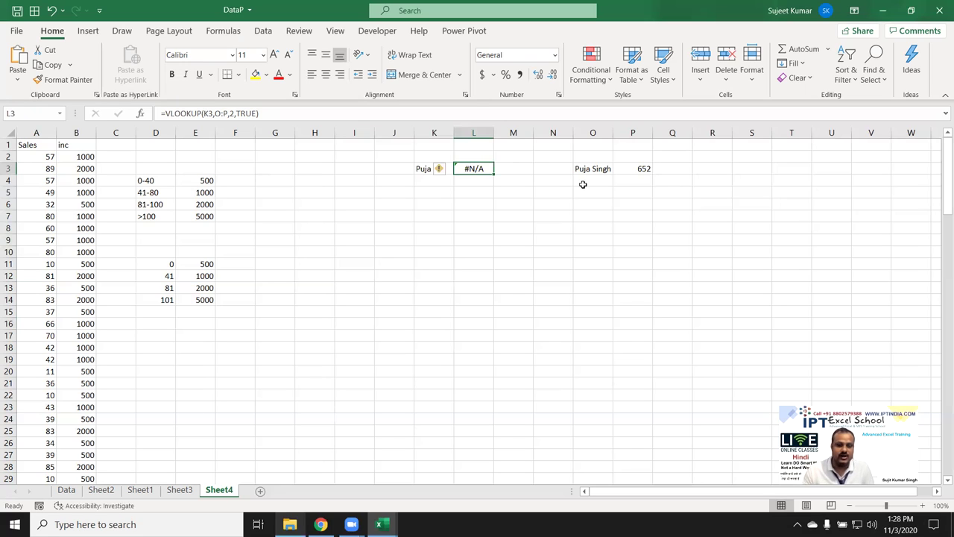
left_click(495, 196)
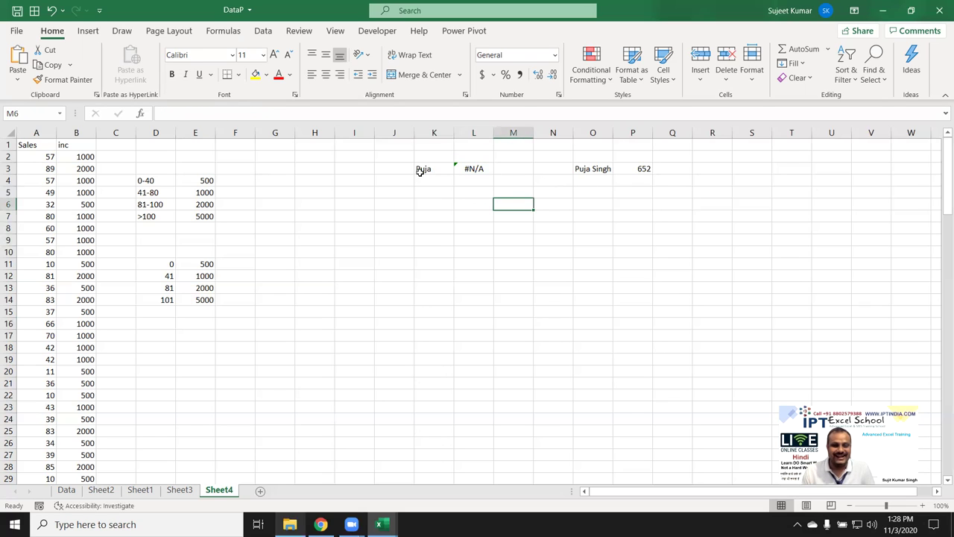
- Highlight the J2:P5 name lookup block, then settle on incentive cell B3
left_click(407, 154)
left_click_drag(407, 153, 642, 191)
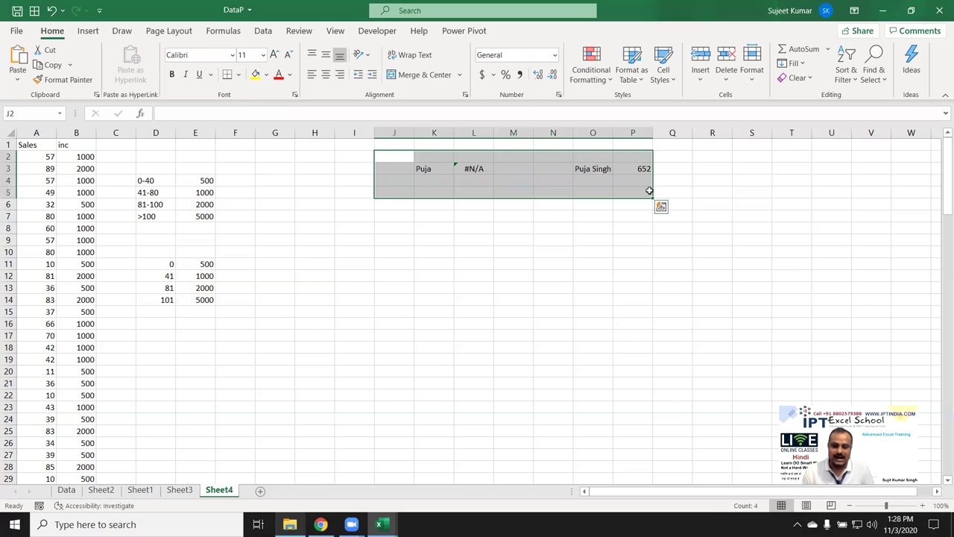
left_click_drag(395, 216, 477, 227)
left_click(394, 240)
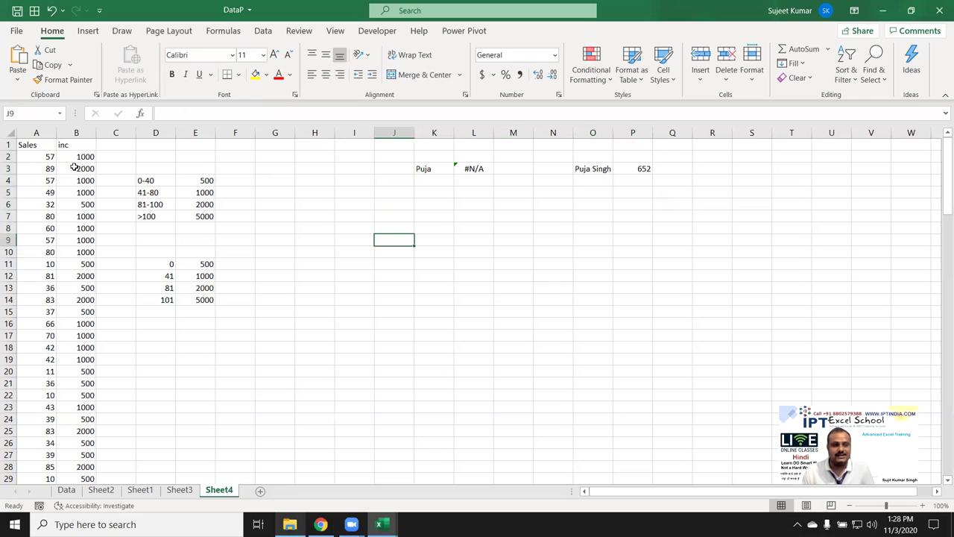
left_click(72, 167)
left_click(88, 148)
left_click(88, 161)
left_click(96, 170)
- Enter =LOOKUP(A3,D11:D14,E11:E14) in B3, returning 2000 for sales 89
type("=")
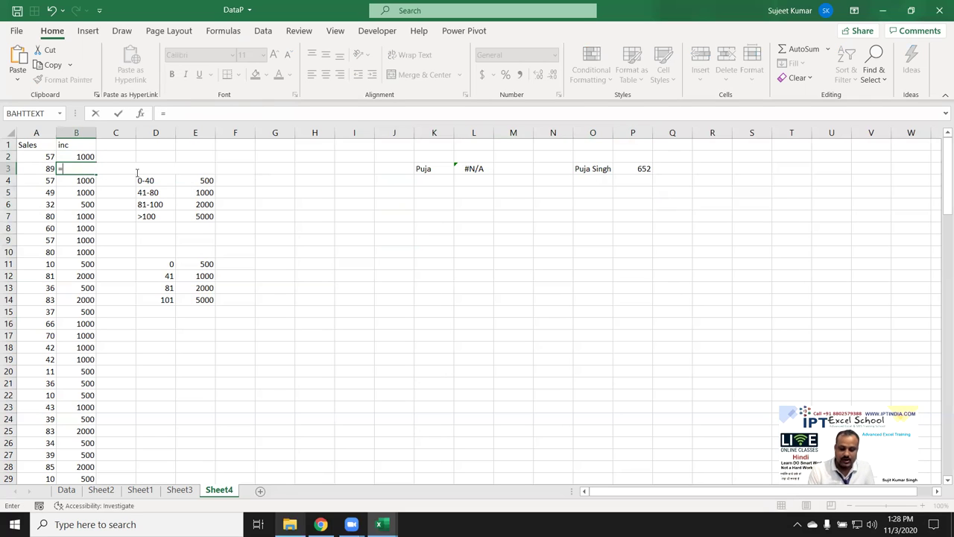
type("loo")
key("Tab")
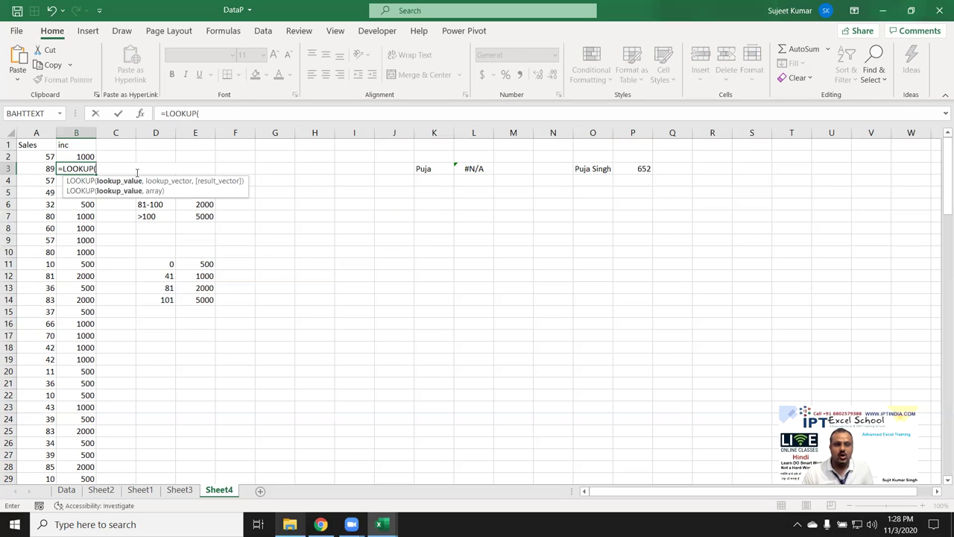
key("Left")
type(",")
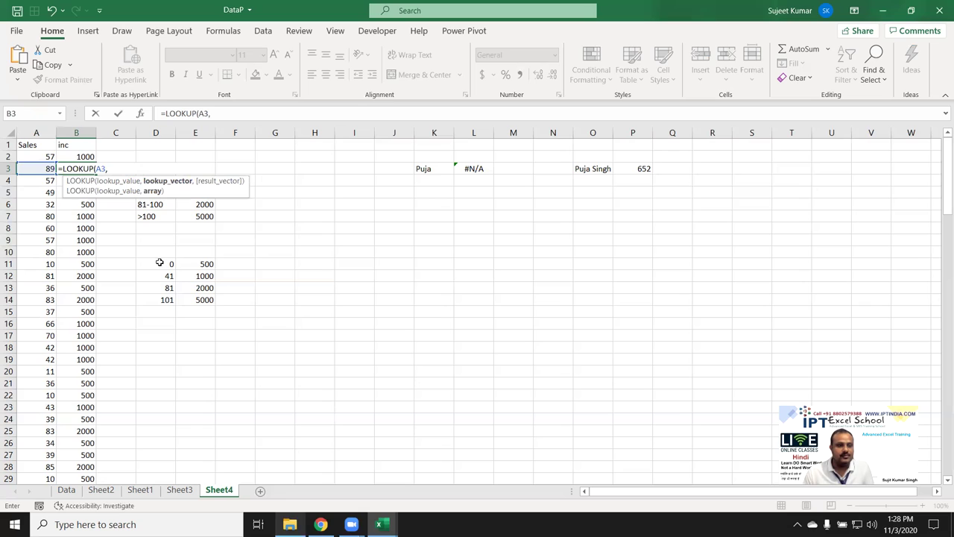
left_click_drag(161, 261, 156, 300)
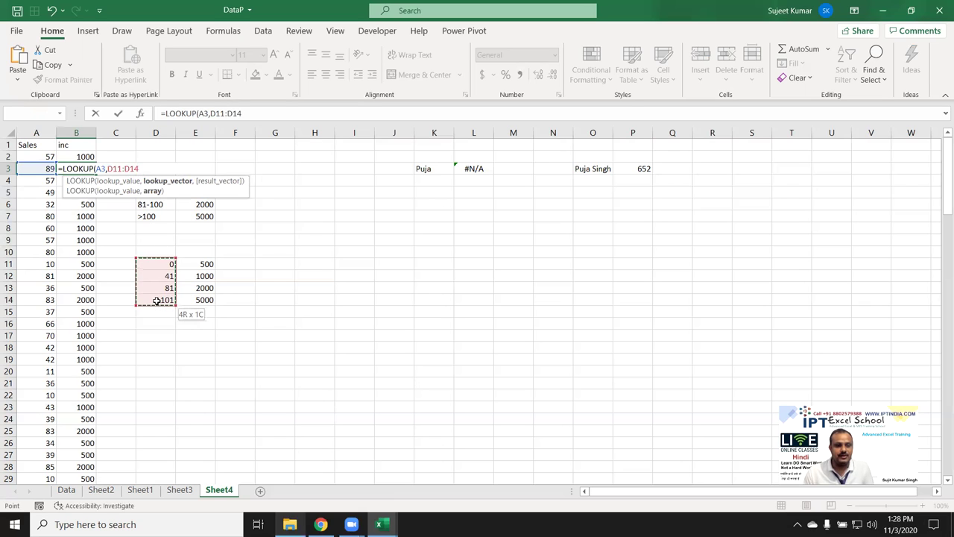
type(",")
left_click_drag(198, 264, 199, 297)
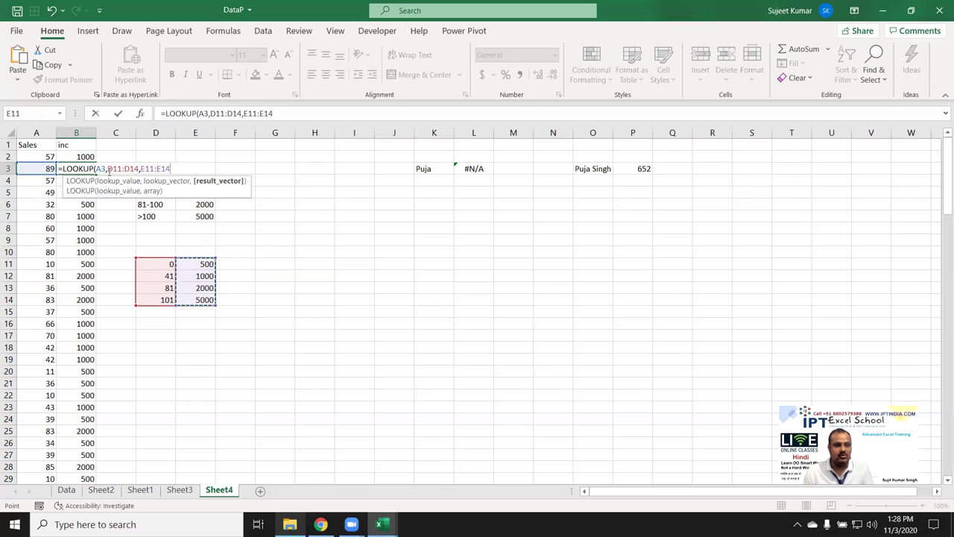
left_click_drag(107, 169, 164, 170)
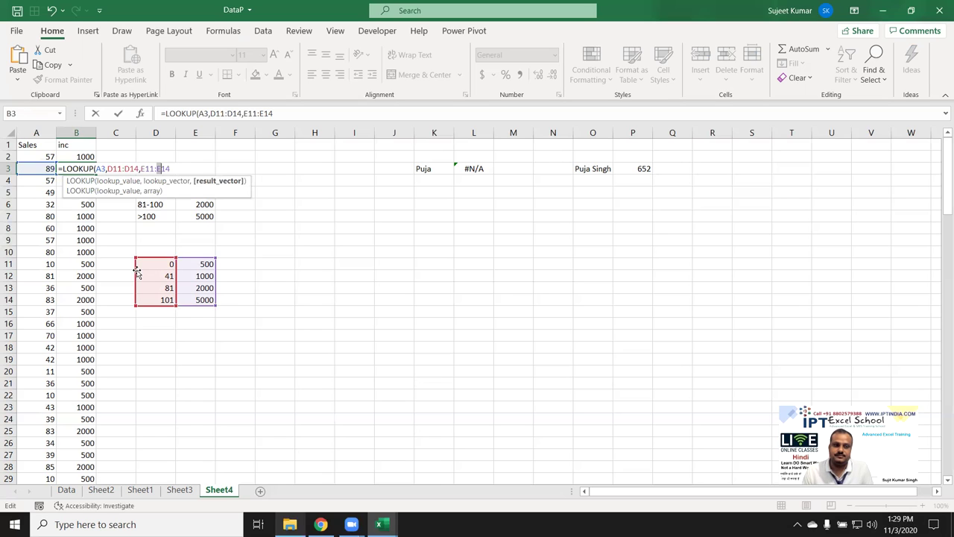
key("Return")
- Compare B3's LOOKUP formula with B2's VLOOKUP, then select B4
left_click(85, 170)
left_click(83, 156)
left_click(85, 169)
left_click(83, 179)
- Enter =LOOKUP(A4,{0,41,81,101},{500,1000,2000,5000}) in B4, returning 1000 for sales 57
type("=l")
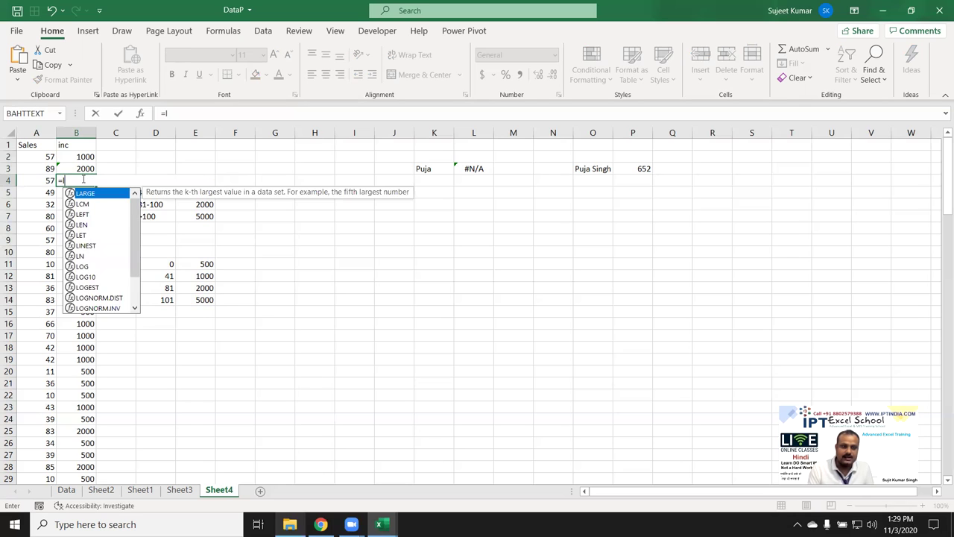
type("oo")
key("Tab")
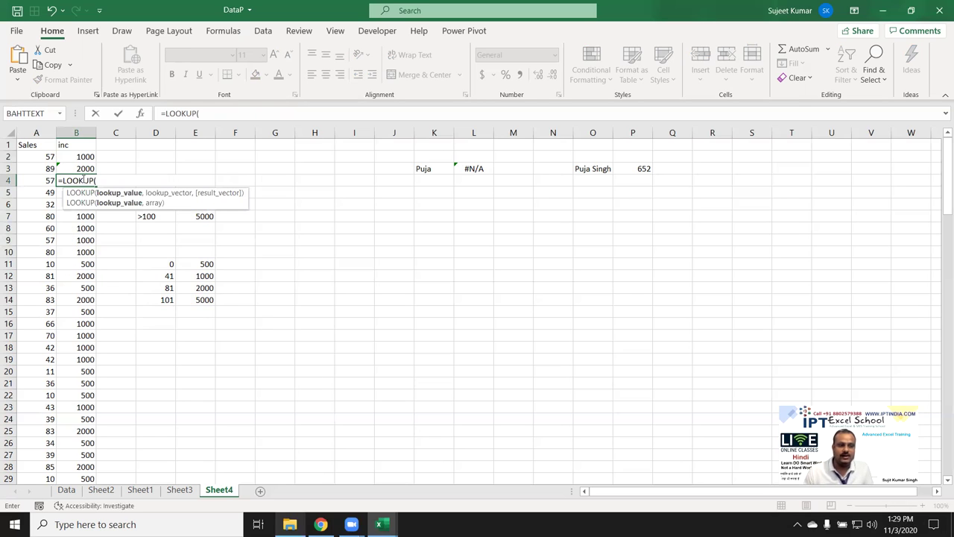
key("Left")
type(",{0,41,")
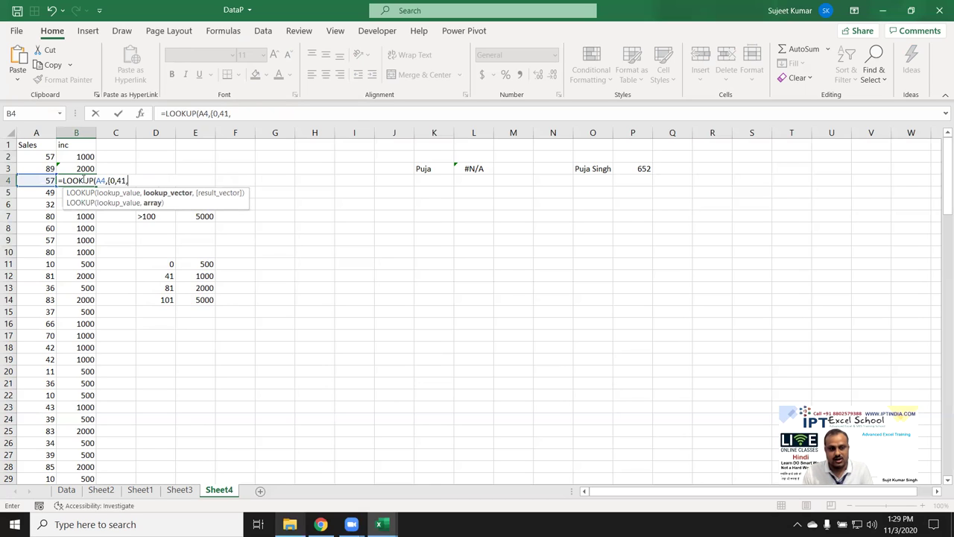
type("81,")
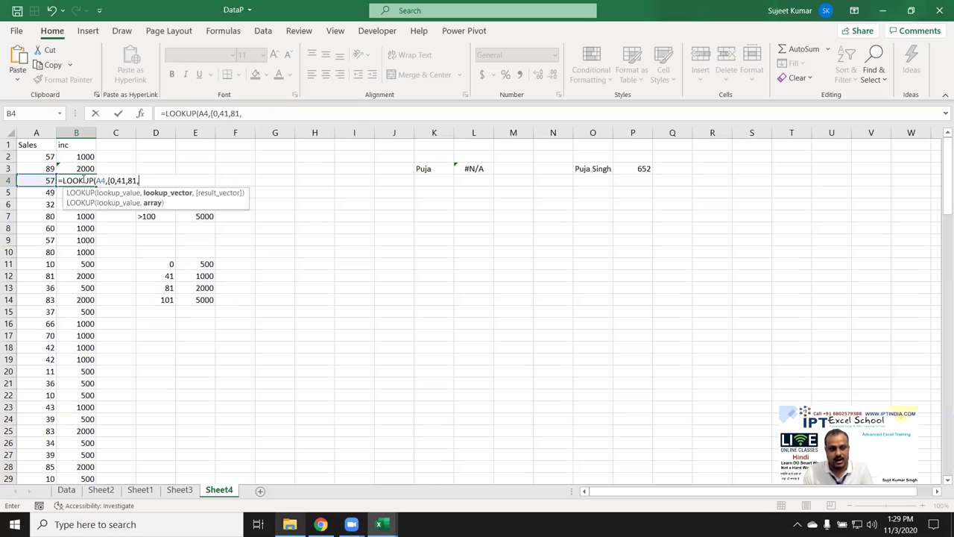
type("101")
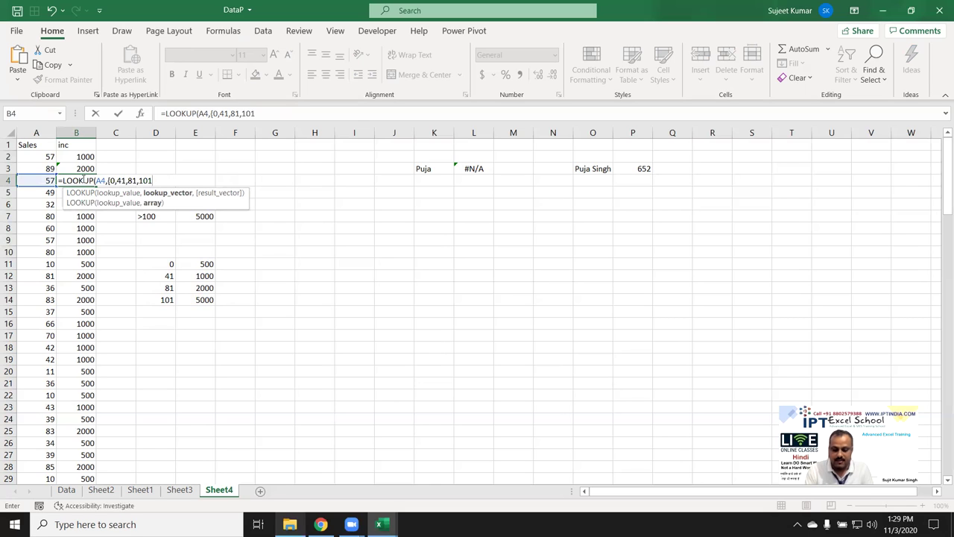
type("},{")
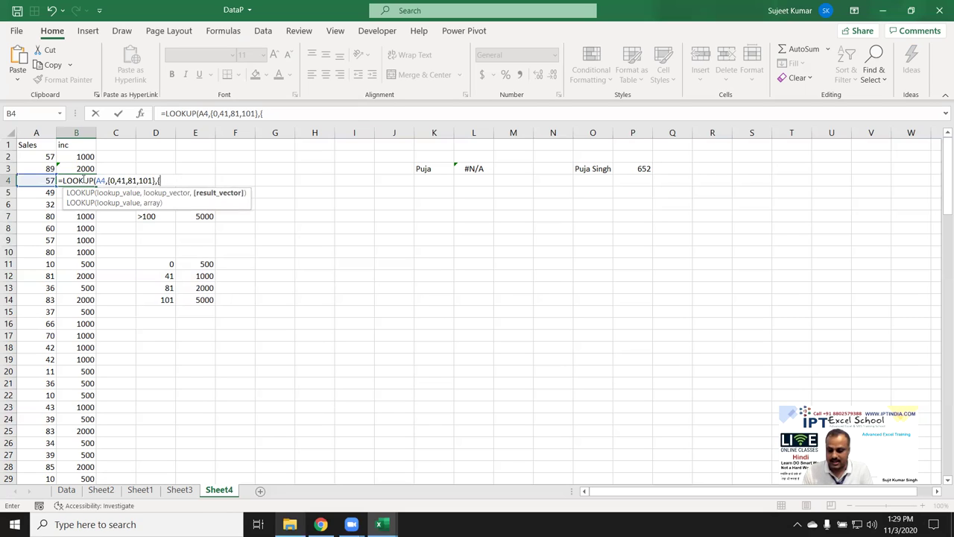
type("500,1000,2")
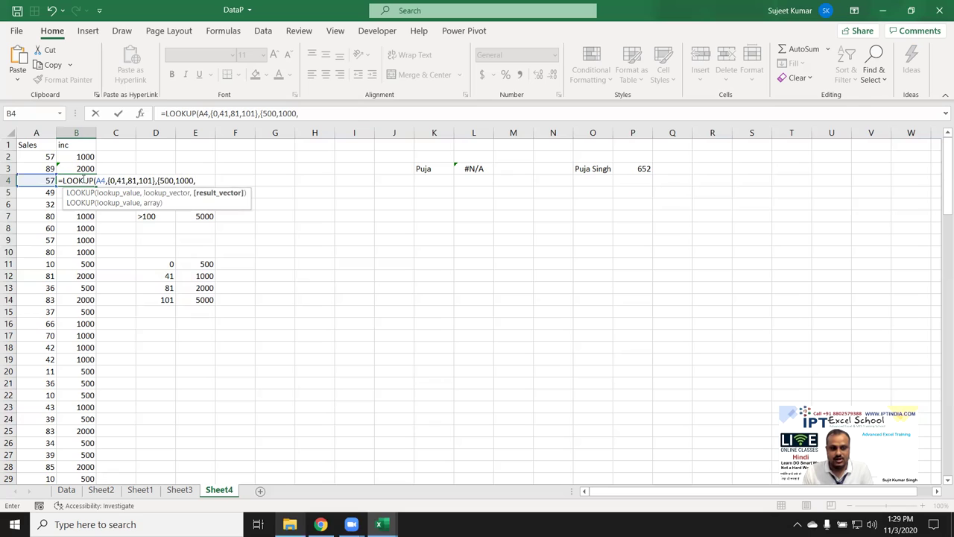
type("000,5000}")
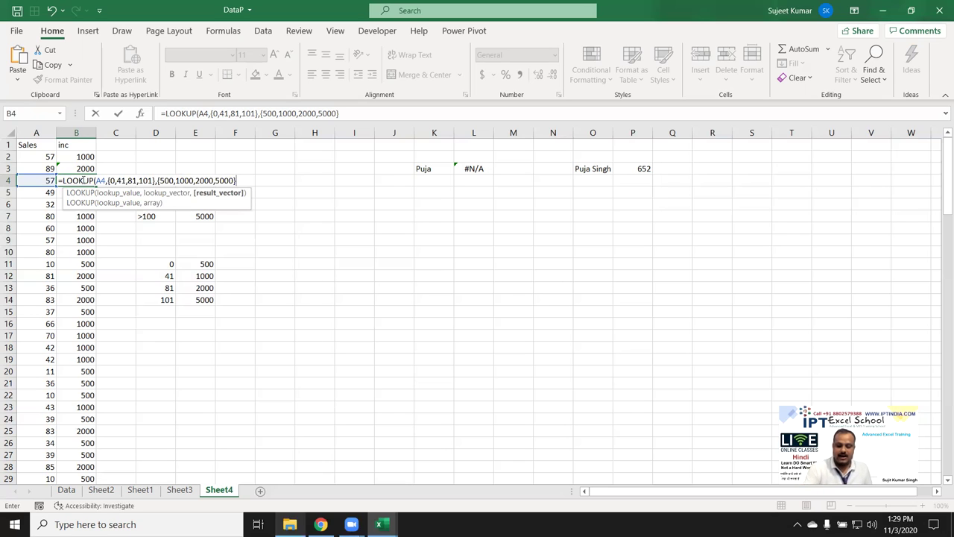
key("Return")
left_click(84, 181)
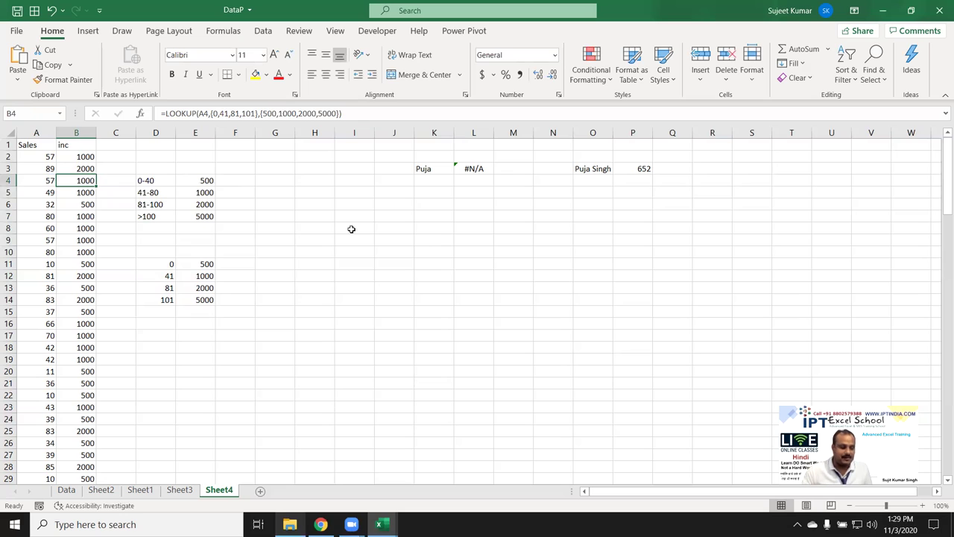
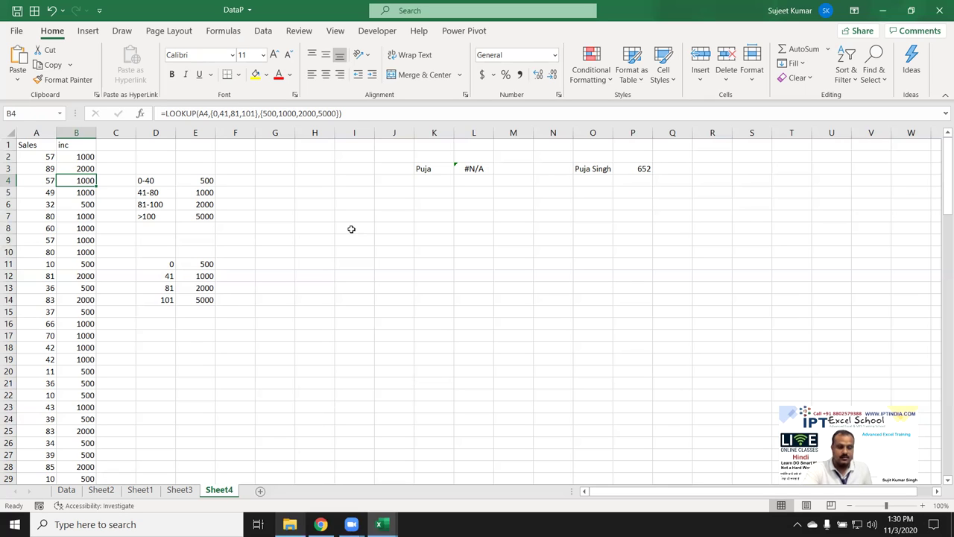
- Review the VLOOKUP and LOOKUP formulas in B2:B4, recommitting B4 so it shows 1000
key("Up")
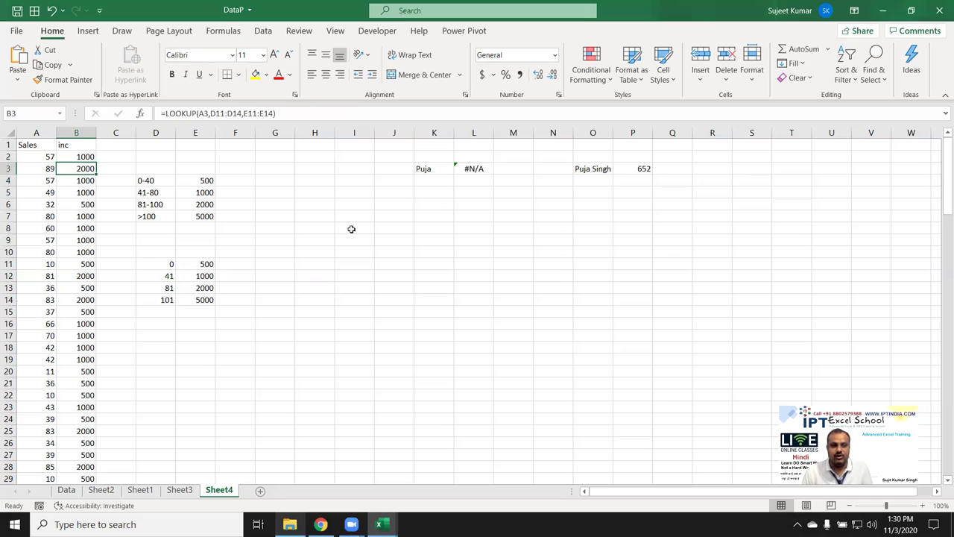
left_click(66, 155)
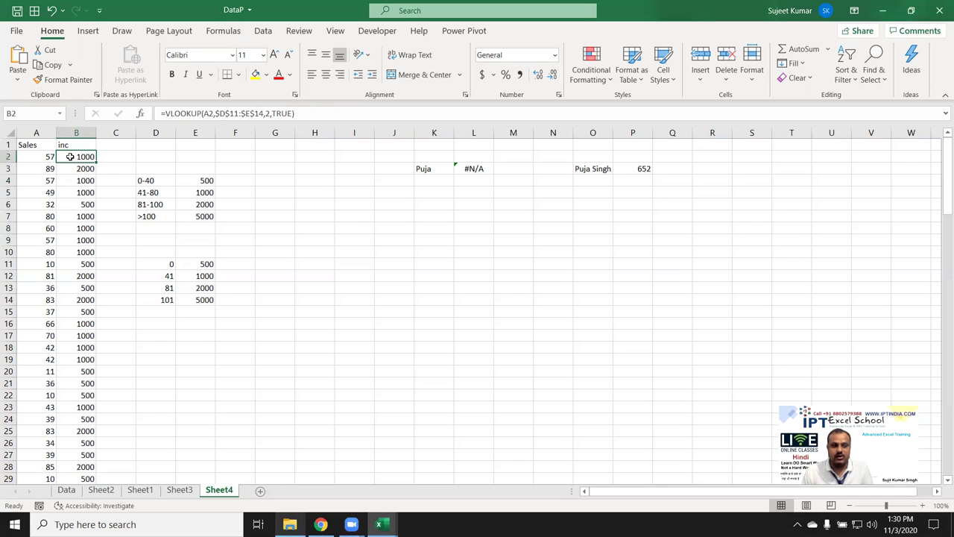
double_click(68, 156)
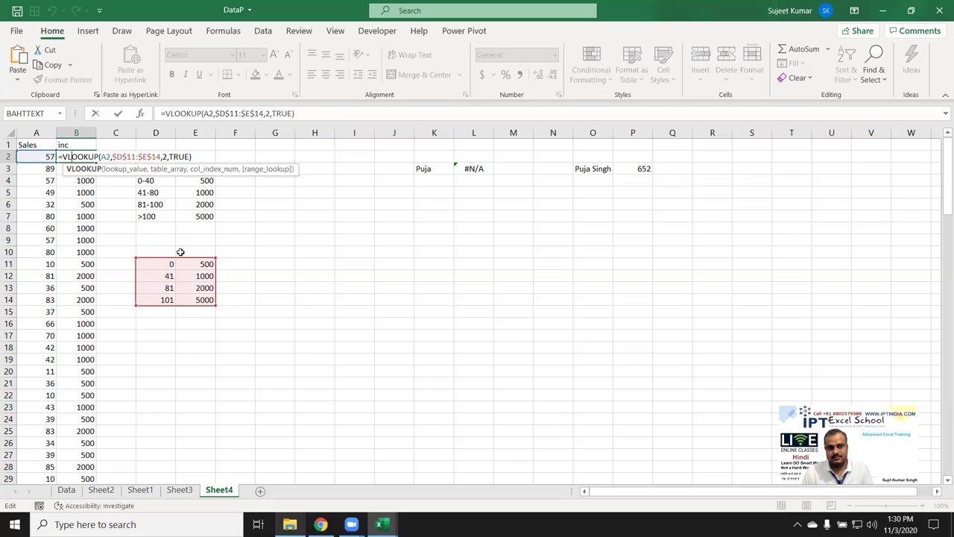
key("Escape")
double_click(88, 169)
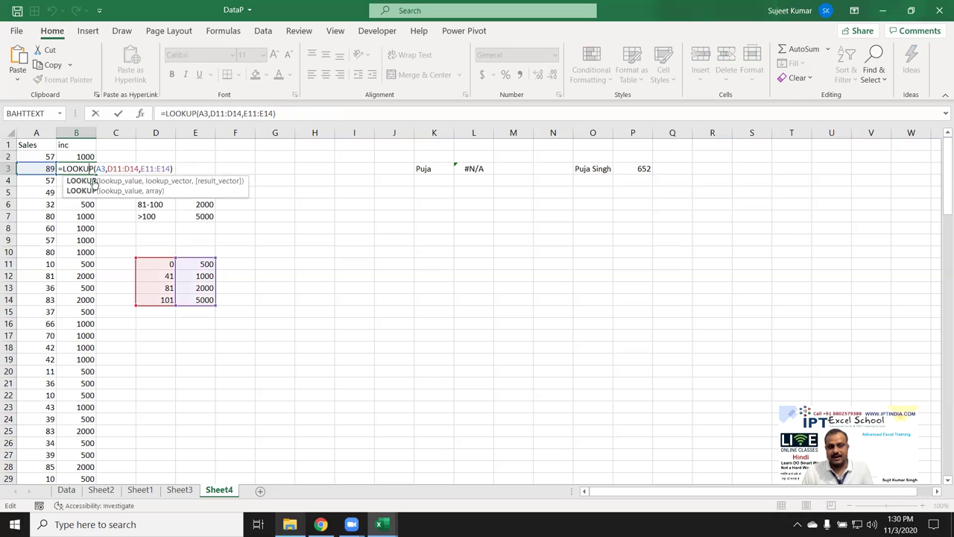
key("Escape")
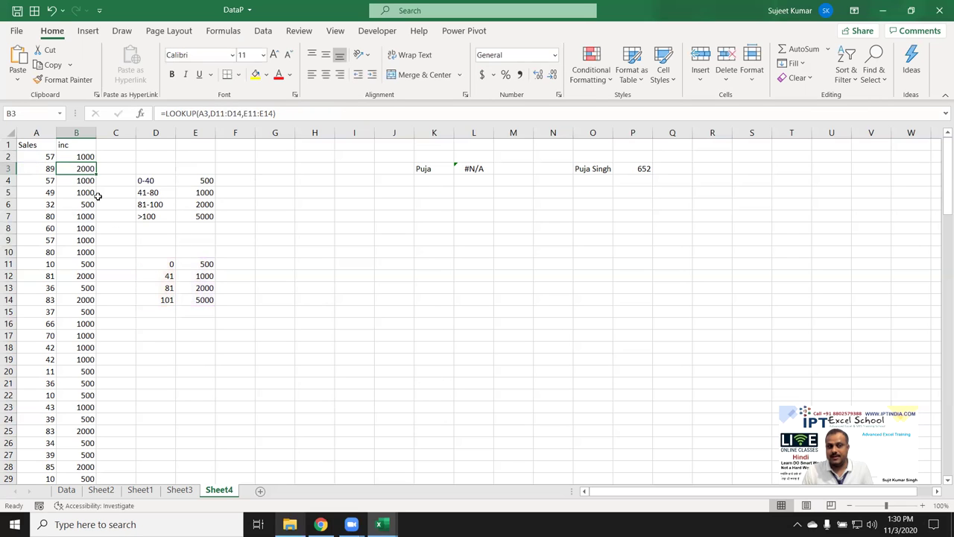
double_click(86, 180)
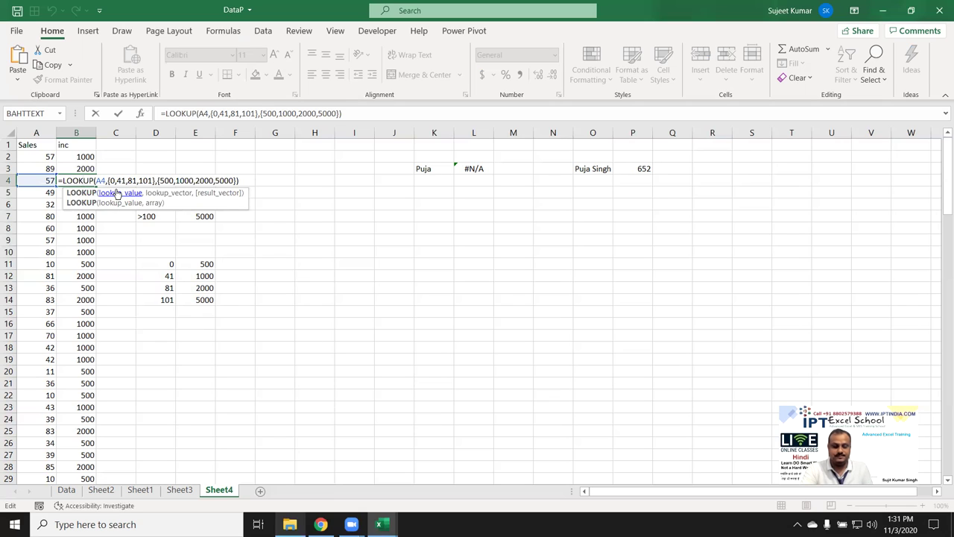
key("ctrl+Return")
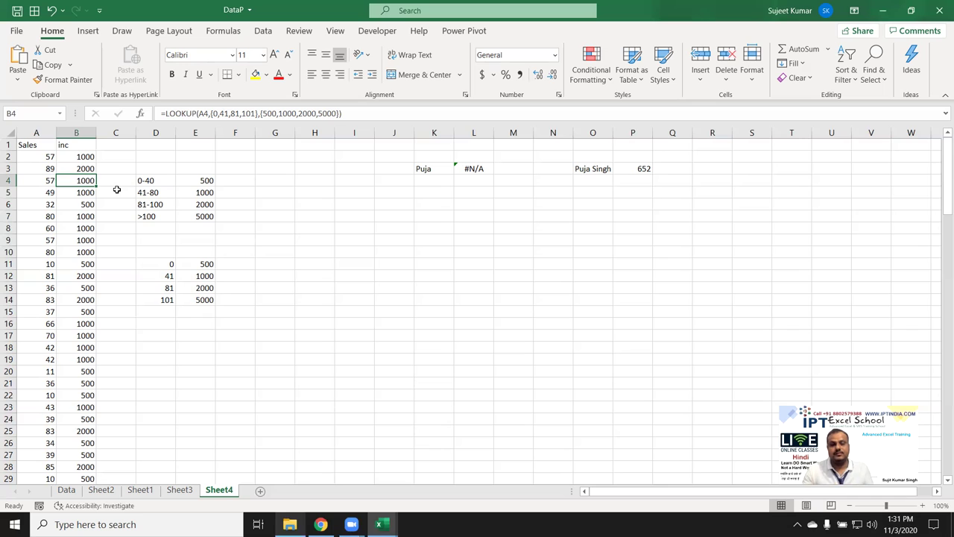
left_click(370, 316)
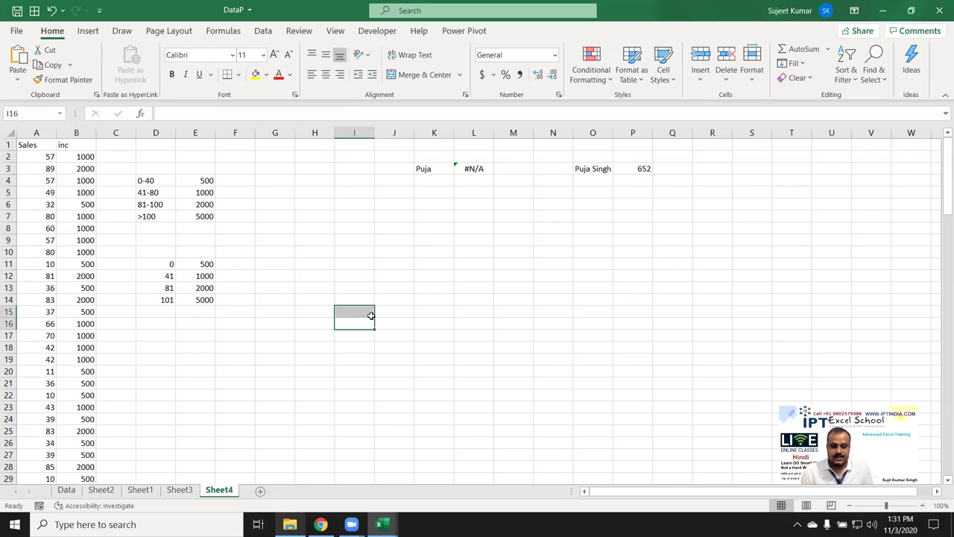
- On Sheet2, inspect the C3:P6 records and fill C13's VLOOKUP/MATCH formula across to G13
left_click(195, 491)
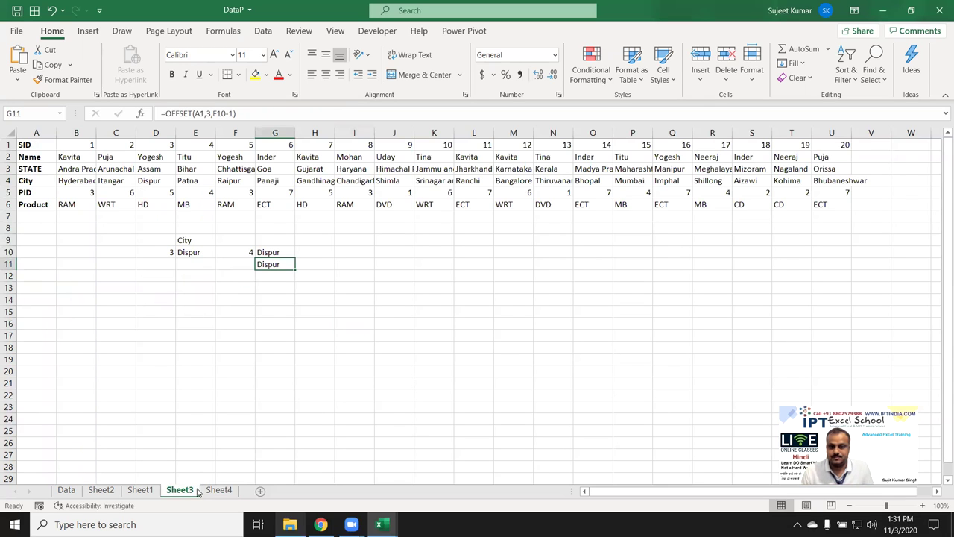
left_click(209, 492)
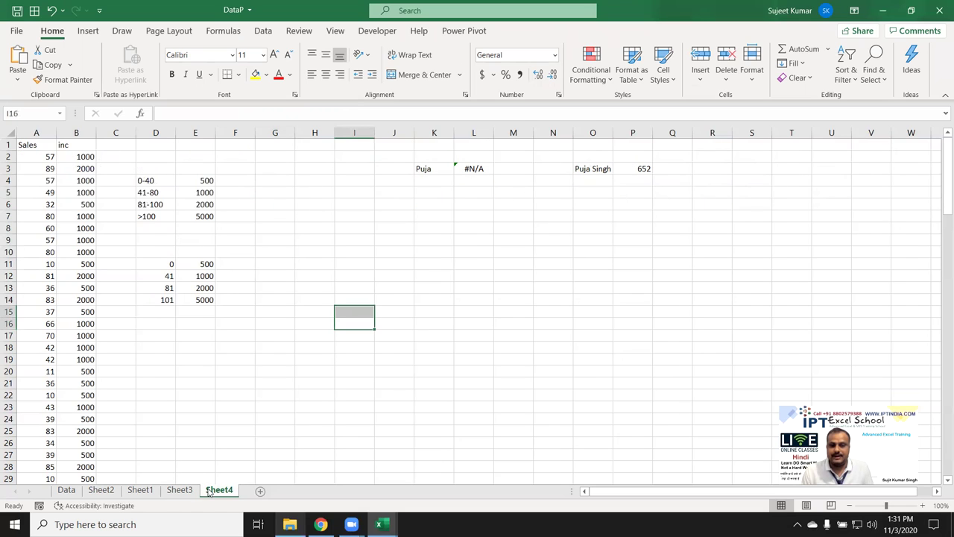
left_click(101, 490)
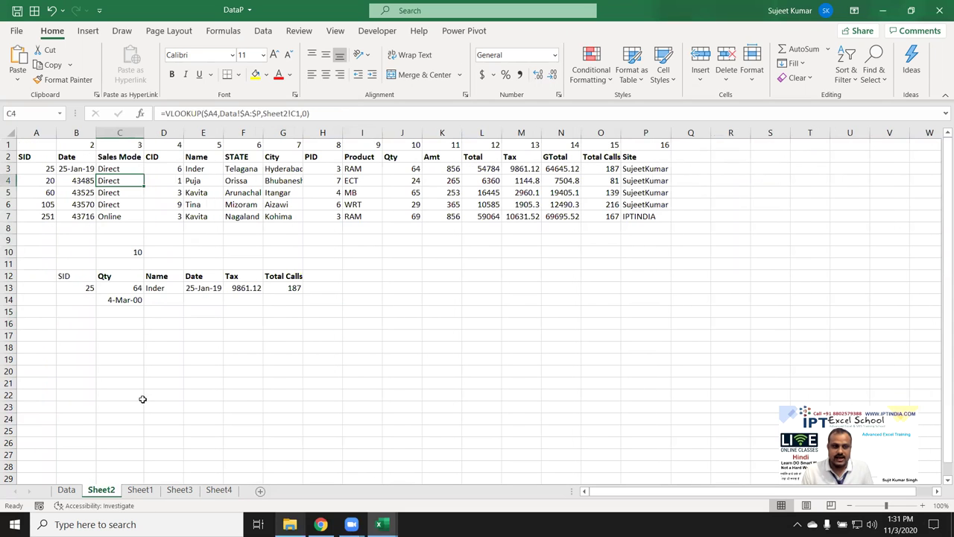
left_click(129, 170)
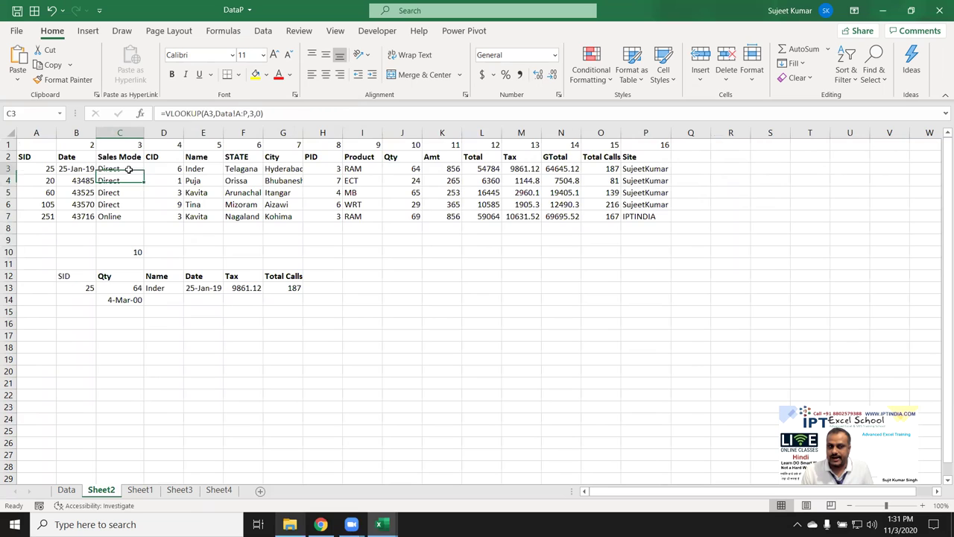
left_click_drag(129, 170, 641, 204)
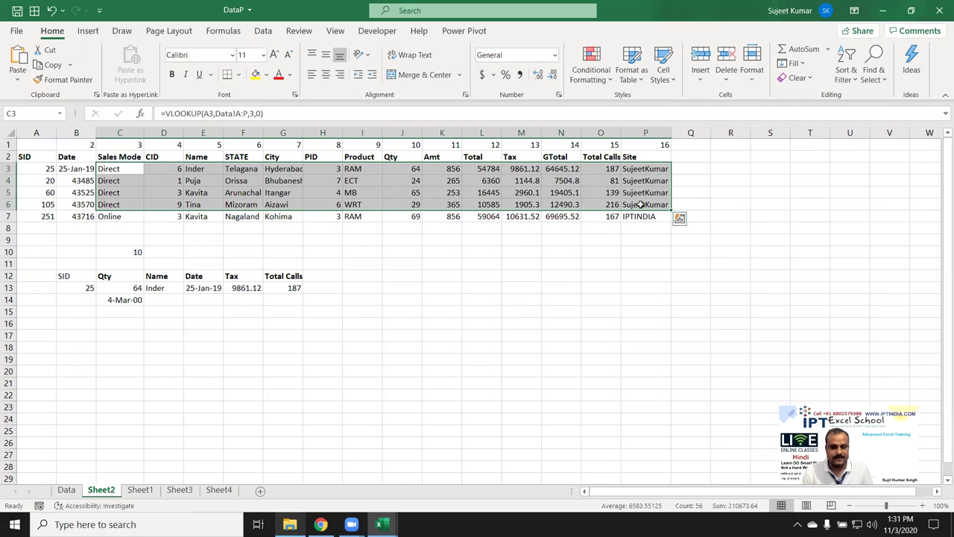
left_click(115, 288)
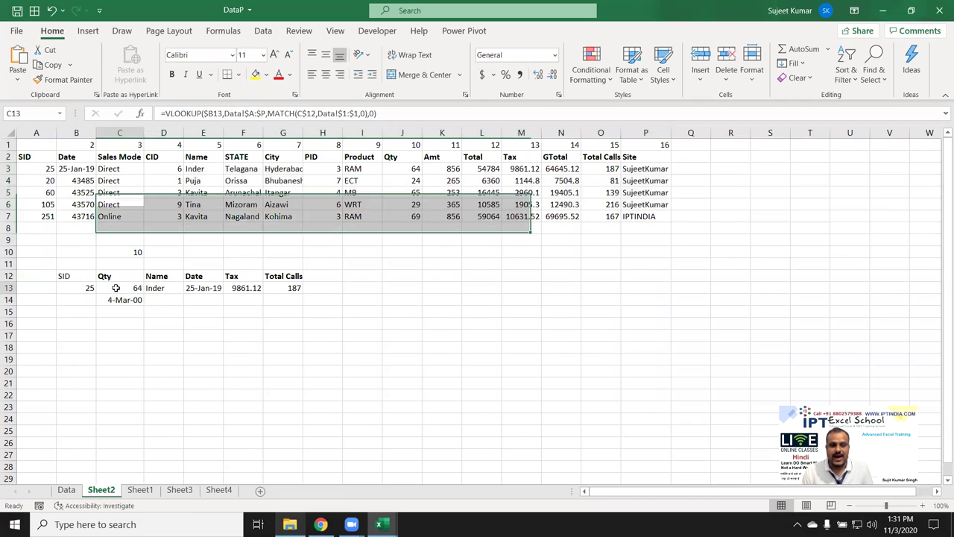
left_click_drag(143, 293, 294, 291)
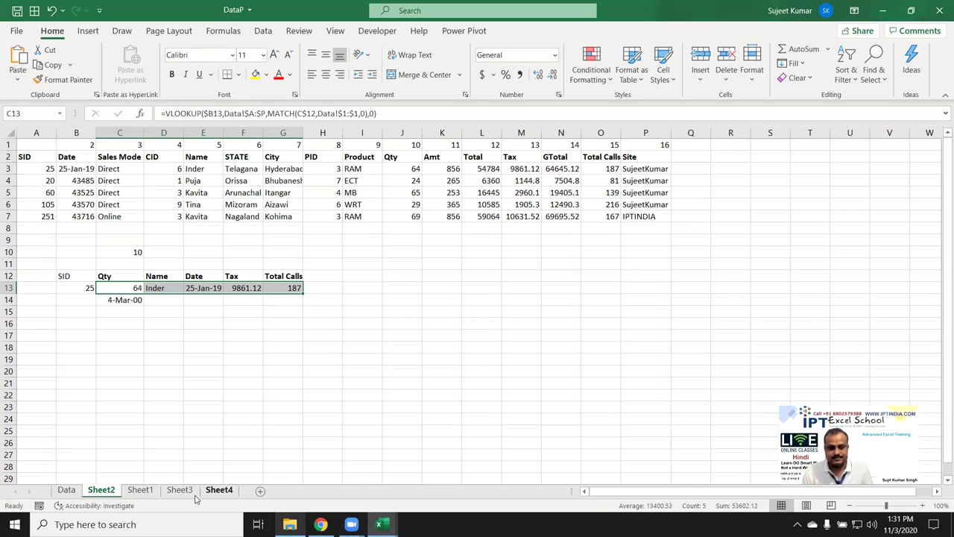
- On Sheet1, inspect the MATCH, INDEX and OFFSET formulas in M6, N5 and M8
left_click(140, 489)
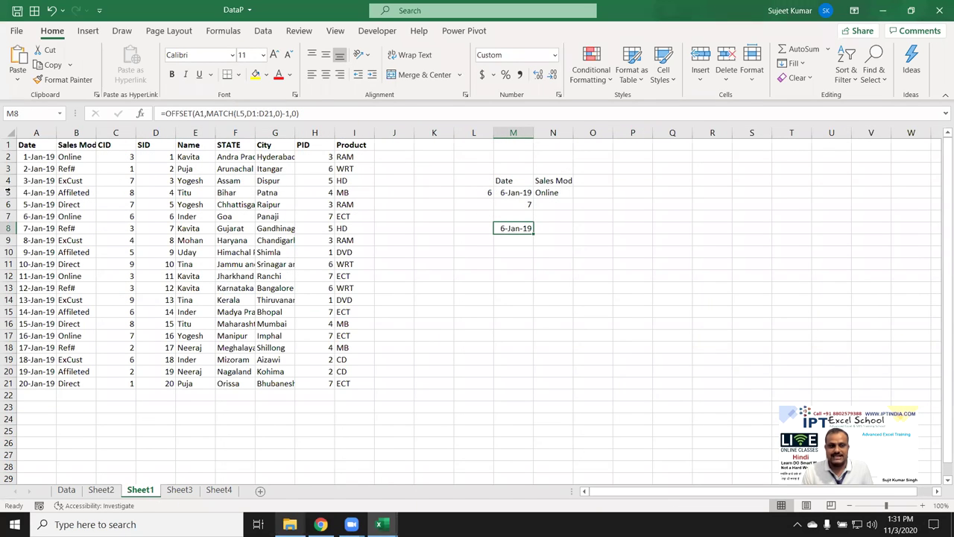
left_click(499, 193)
left_click(506, 206)
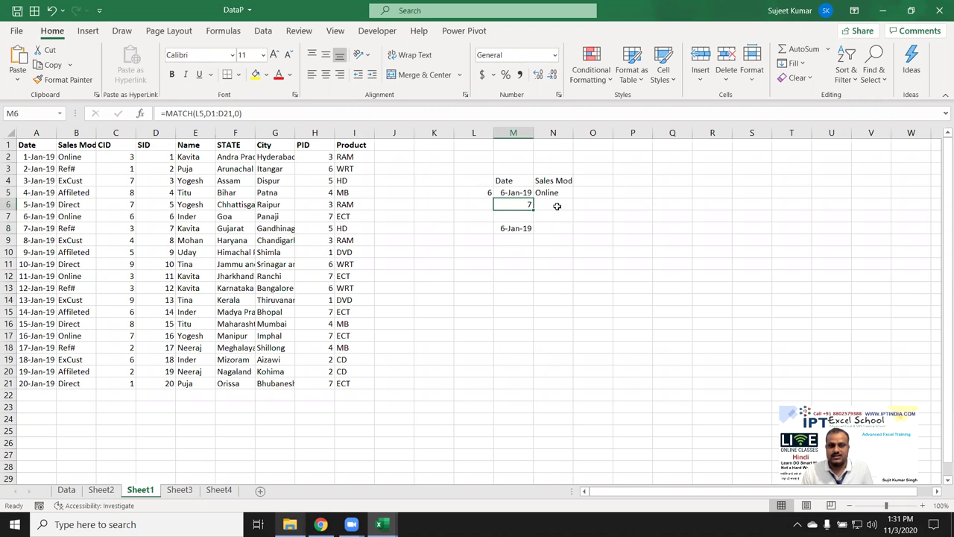
left_click(552, 193)
left_click(499, 232)
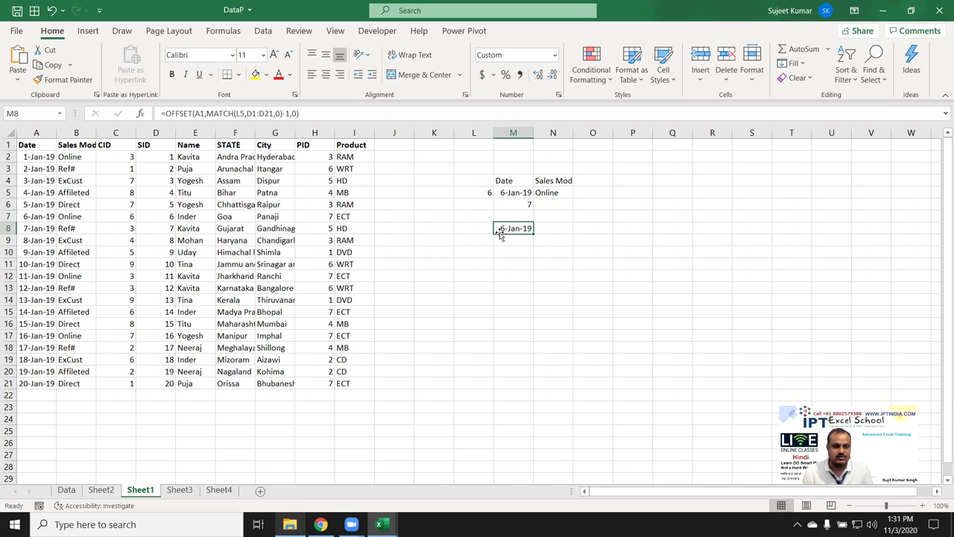
- On Sheet3, set the lookup SID in D10 to 3 and check the HLOOKUP and OFFSET results
left_click(176, 490)
left_click(186, 254)
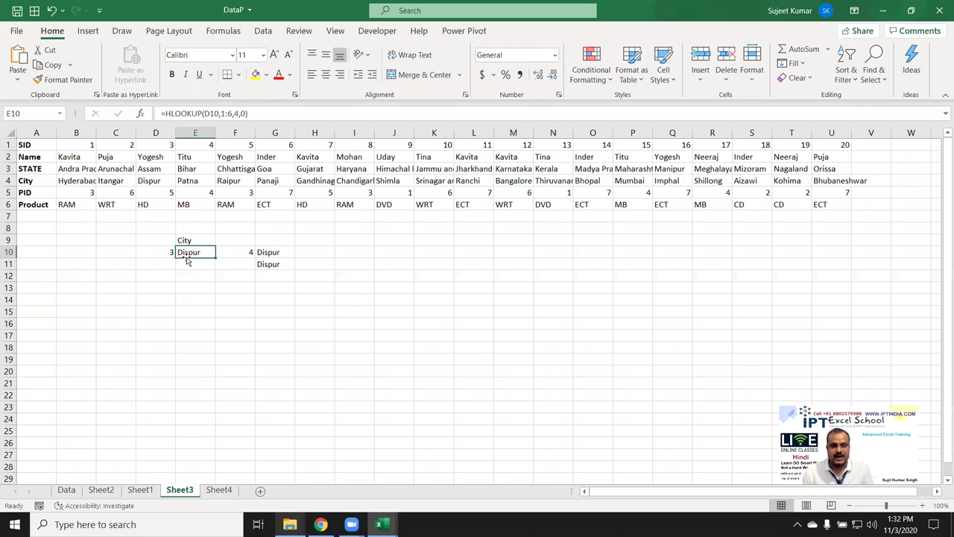
left_click(171, 251)
type("3")
key("Tab")
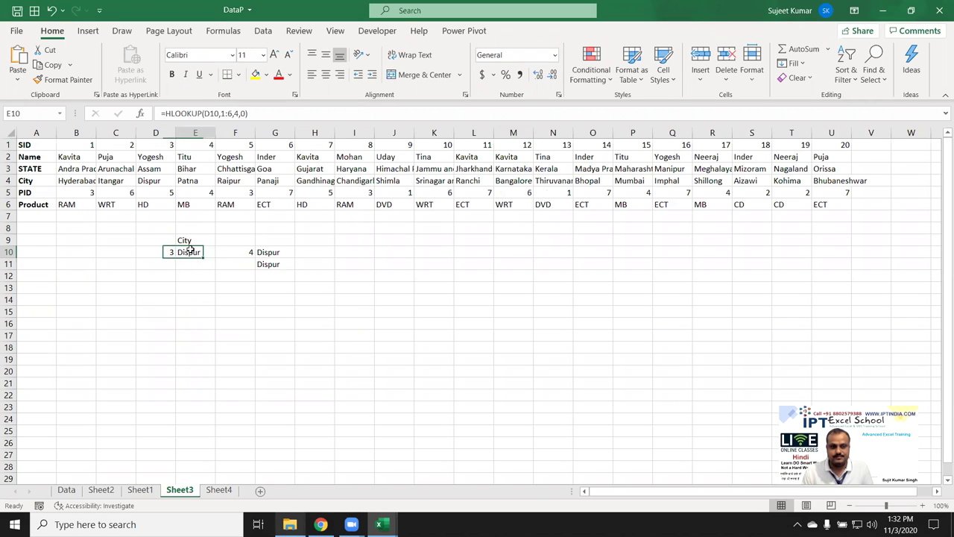
left_click(260, 264)
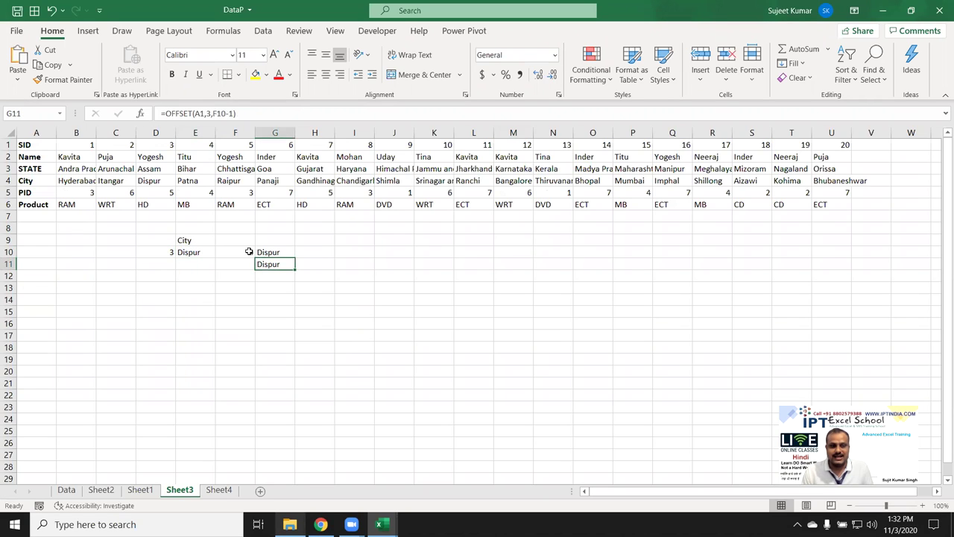
left_click(194, 252)
- Glance at Sheet4's B9 VLOOKUP and Sheet1's Name column E1:E11, then show the Data sheet
left_click(219, 490)
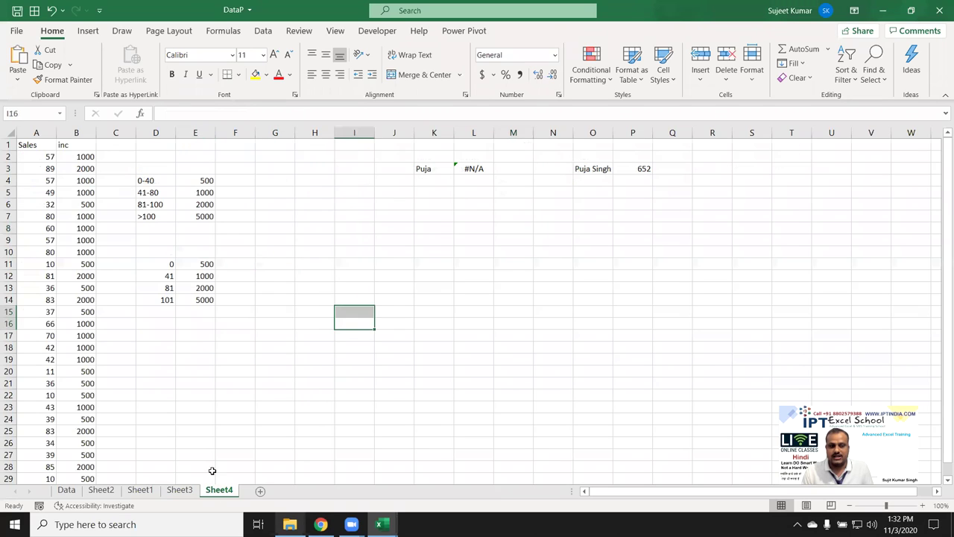
left_click(94, 237)
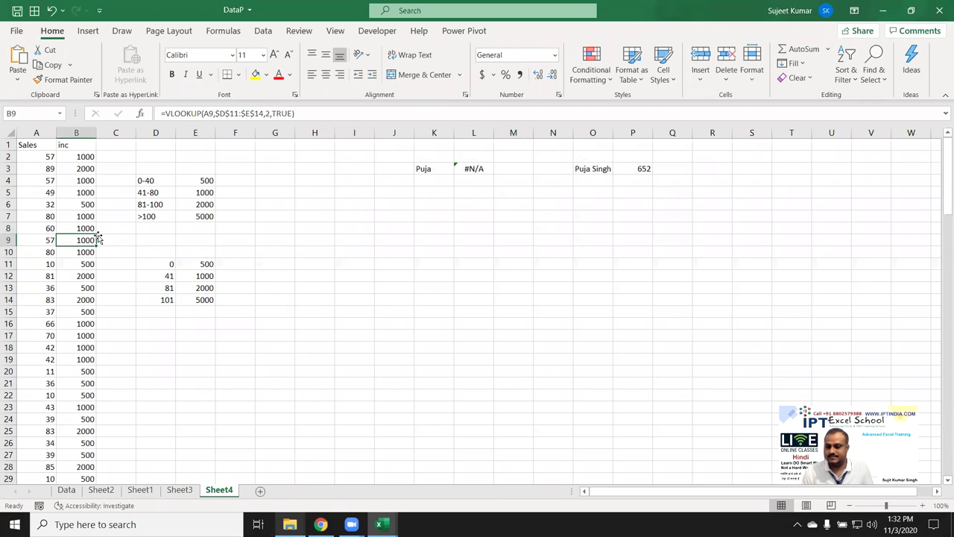
left_click(179, 489)
left_click(138, 489)
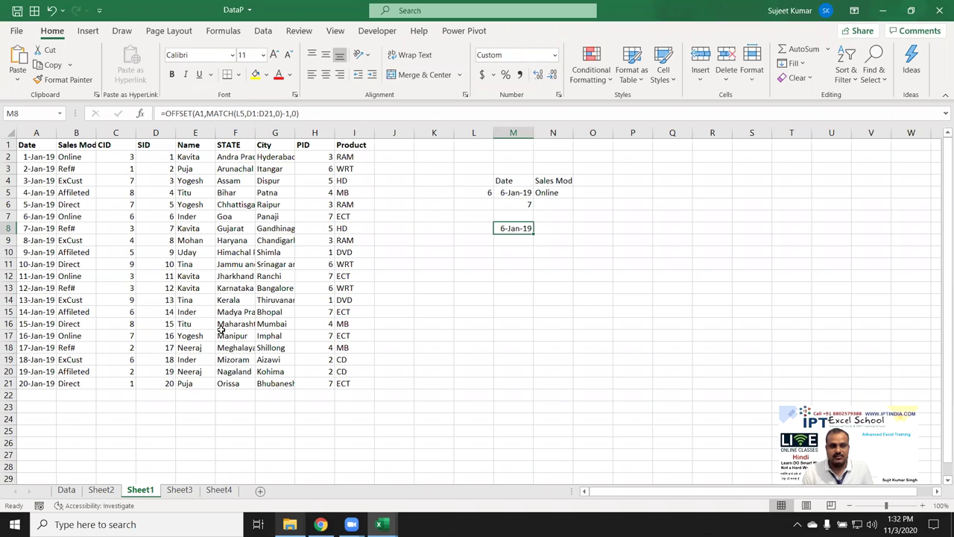
left_click(194, 140)
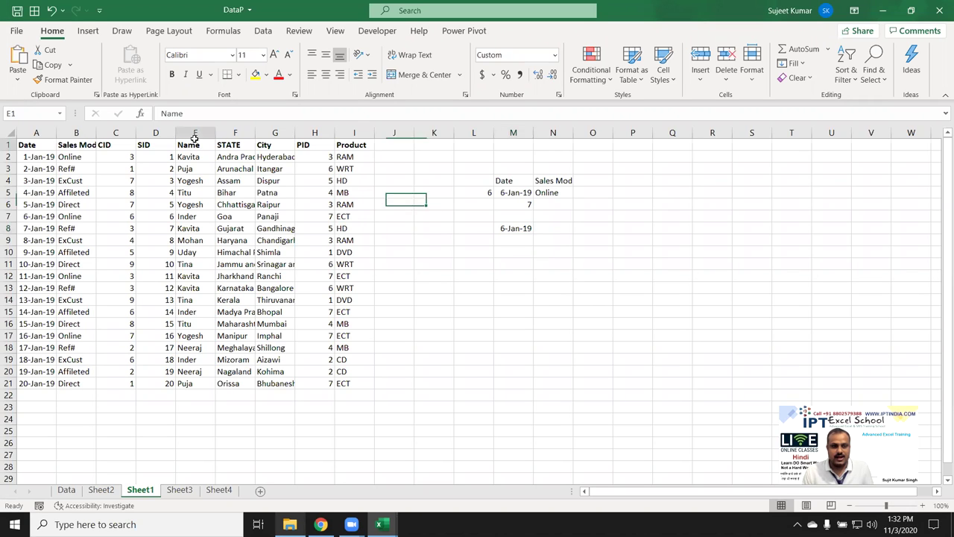
left_click_drag(194, 140, 182, 264)
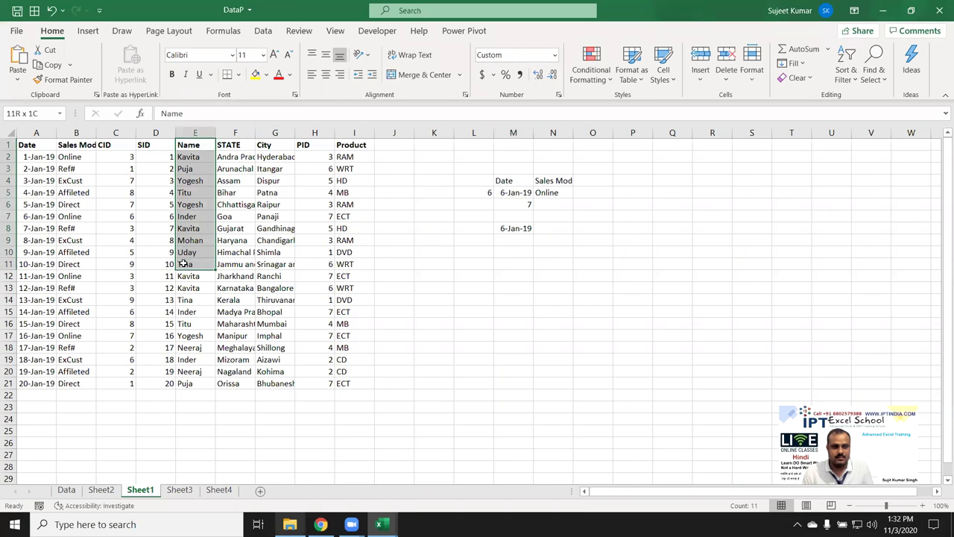
left_click(67, 490)
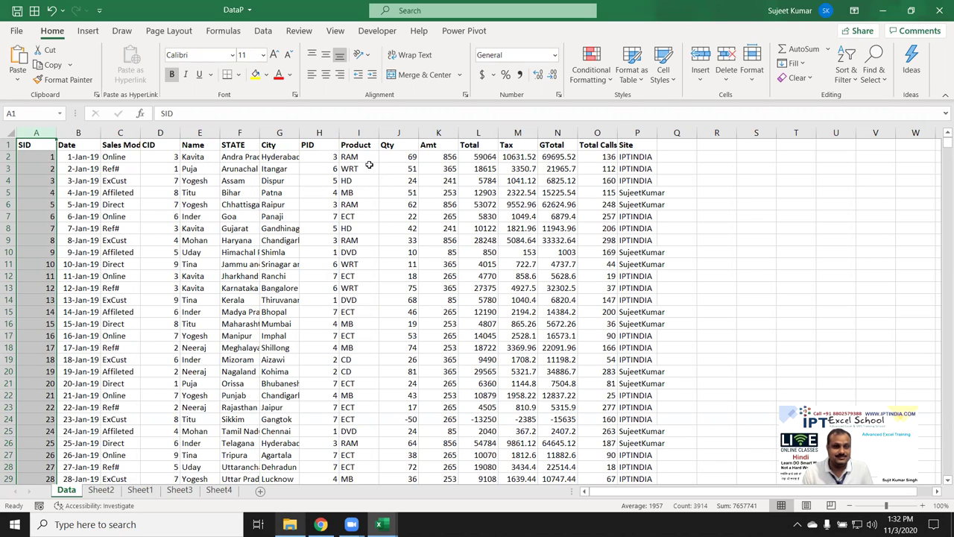
- Copy the Data sheet's Qty column into E1 of a new Sheet5
mouse_move(408, 146)
left_mouse_down()
mouse_move(410, 335)
mouse_move(384, 146)
left_mouse_up()
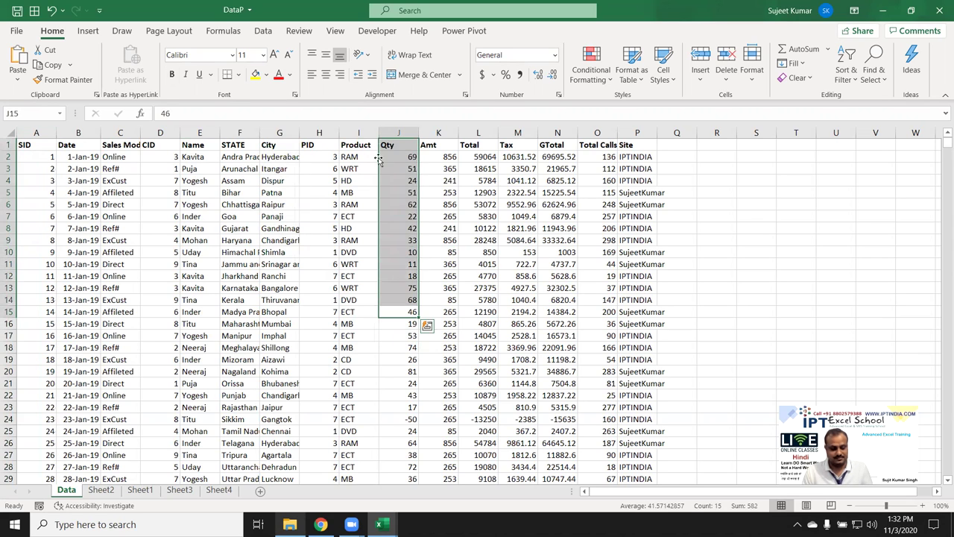
key("ctrl+c")
left_click(224, 492)
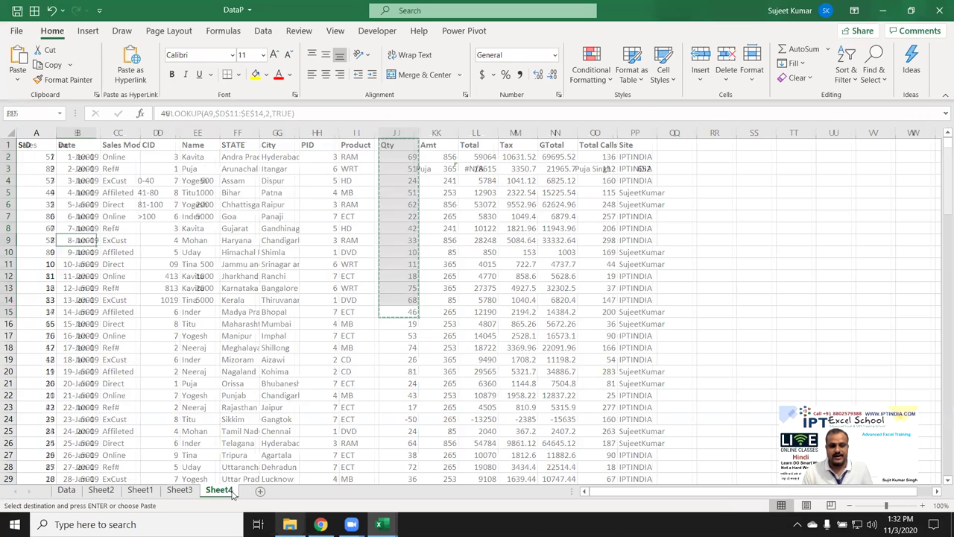
left_click(261, 489)
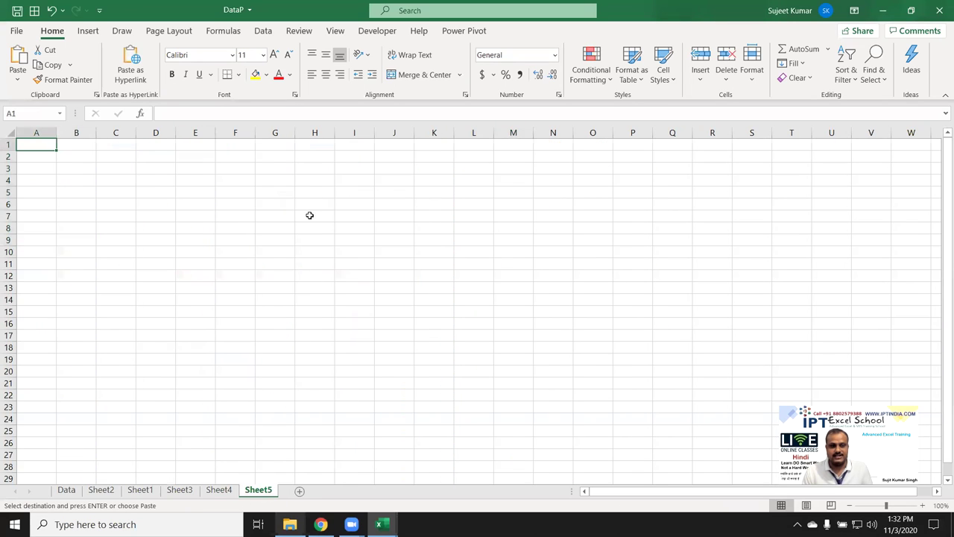
left_click(202, 146)
key("ctrl+v")
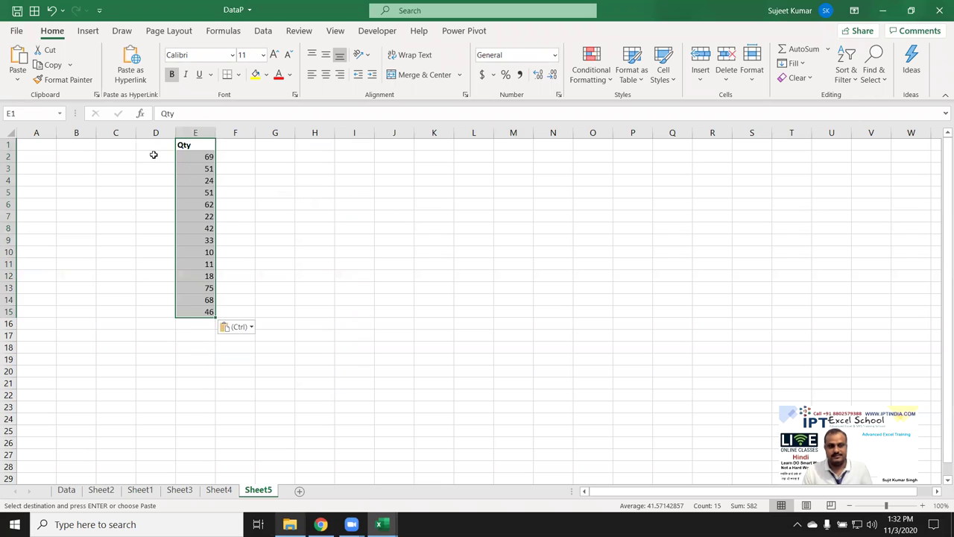
- Add a Name heading in D1 with the first name in D2, and fill the names down to row 15
left_click(155, 148)
type("Name")
key("Return")
type("Puja")
left_click(196, 191)
left_click(166, 165)
left_click(171, 158)
double_click(172, 163)
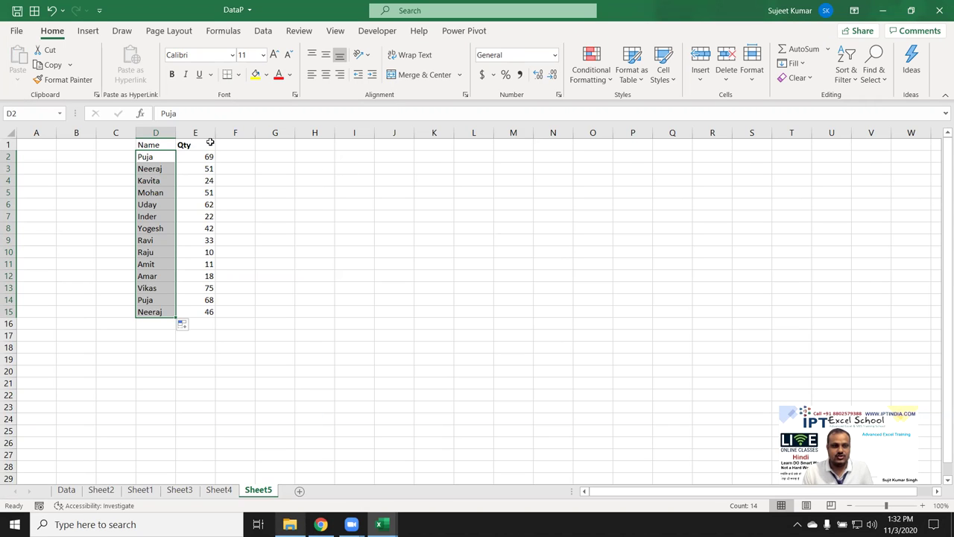
- Copy the Name and Qty headings from D1:E1 into I2:J2
left_click_drag(157, 143, 185, 145)
key("ctrl+c")
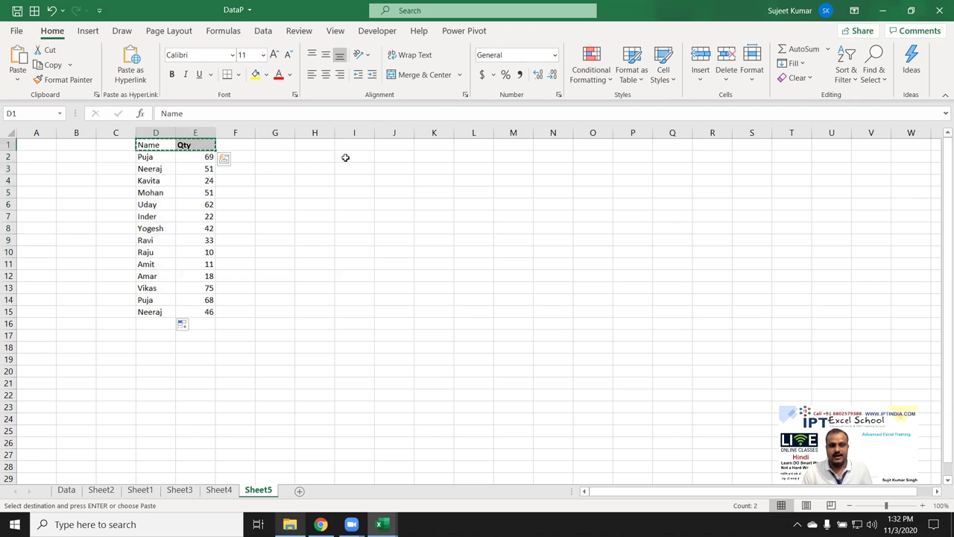
left_click(345, 159)
key("ctrl+v")
key("Escape")
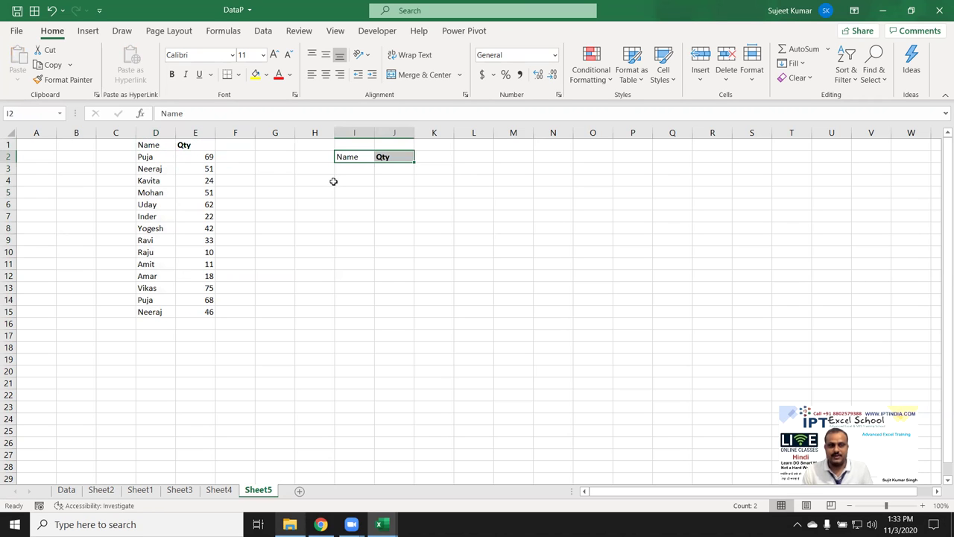
left_click(328, 181)
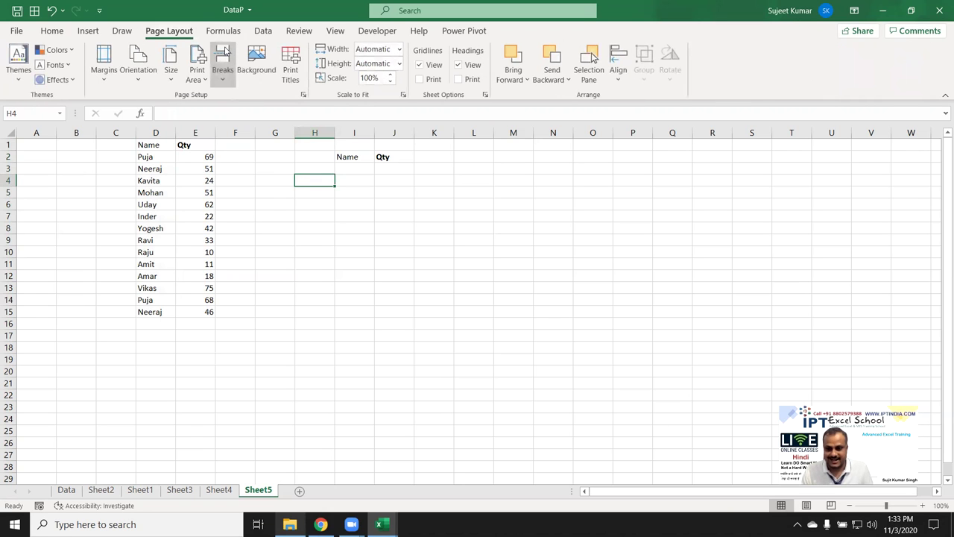
left_click(432, 264)
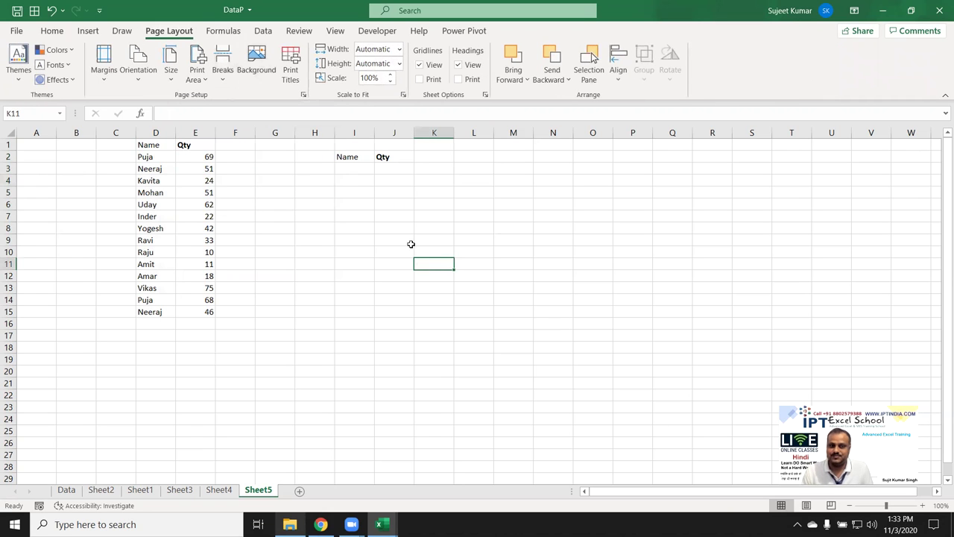
left_click(352, 173)
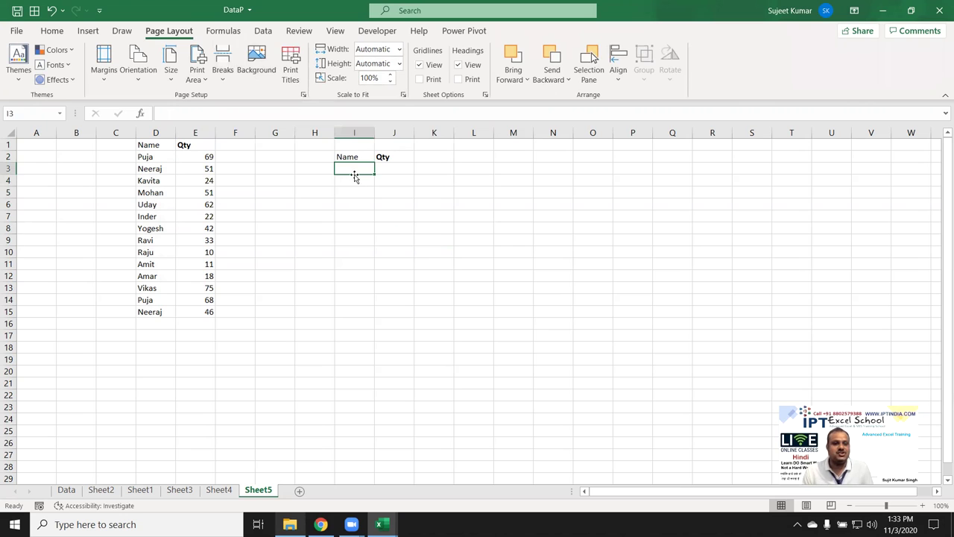
left_click_drag(159, 145, 203, 301)
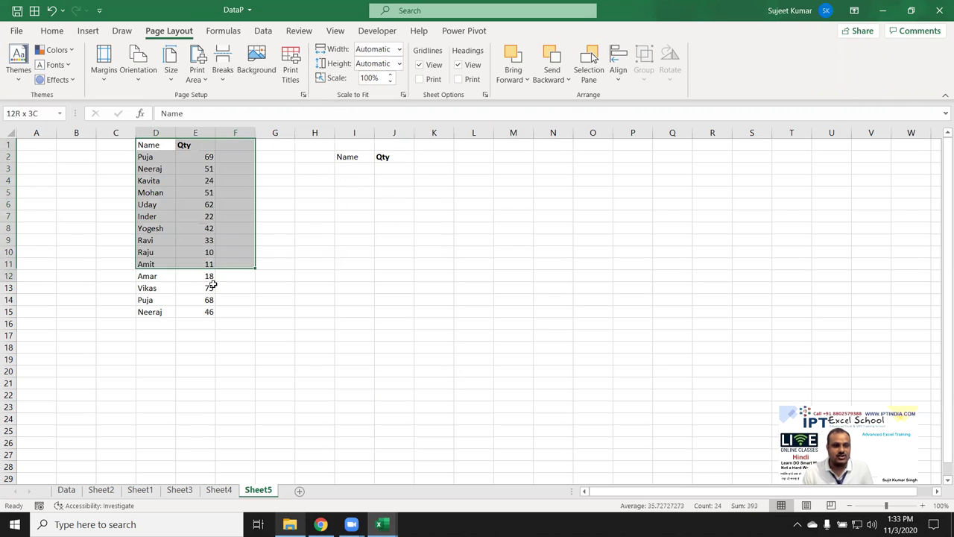
- Enter =SORT(D1:E15,2,1) in I3 to spill the list sorted ascending by Qty
left_click(341, 169)
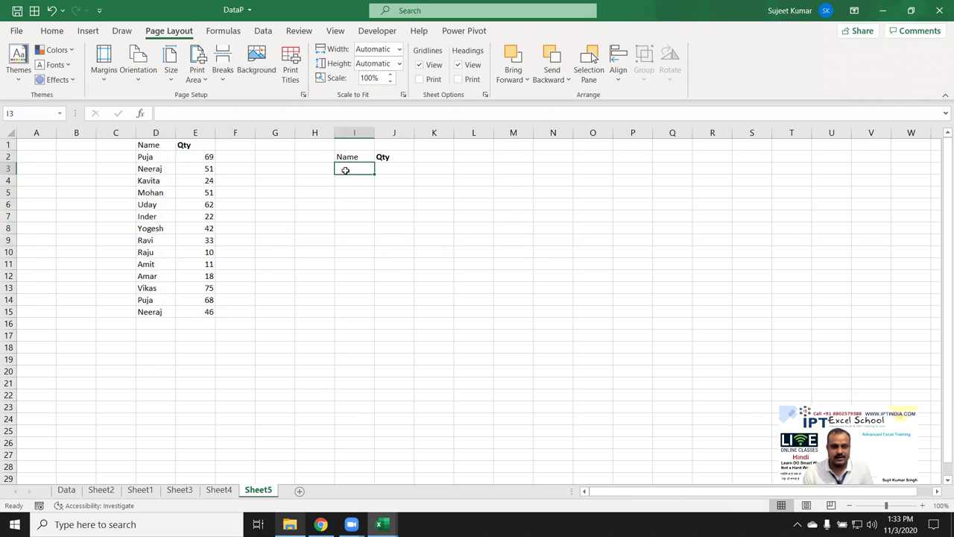
type("=so")
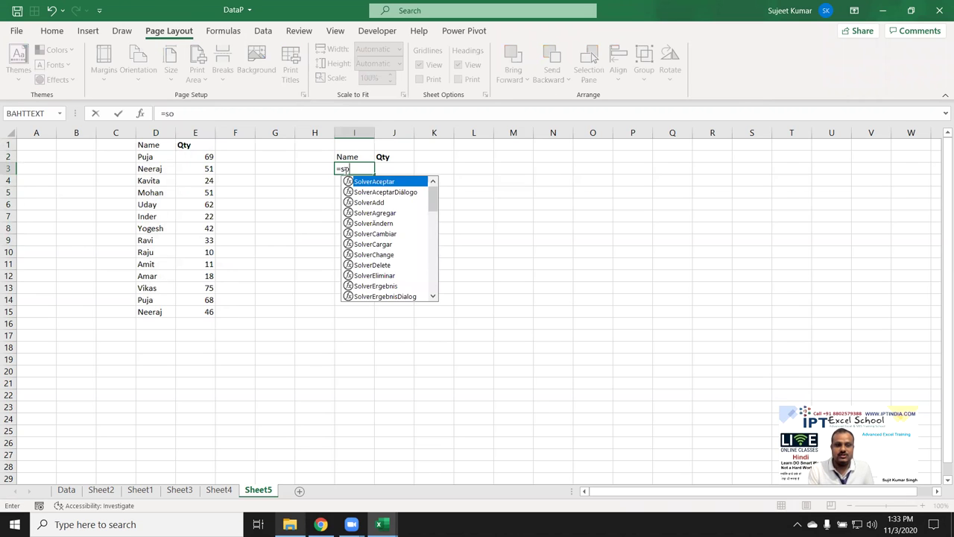
type("r")
key("Tab")
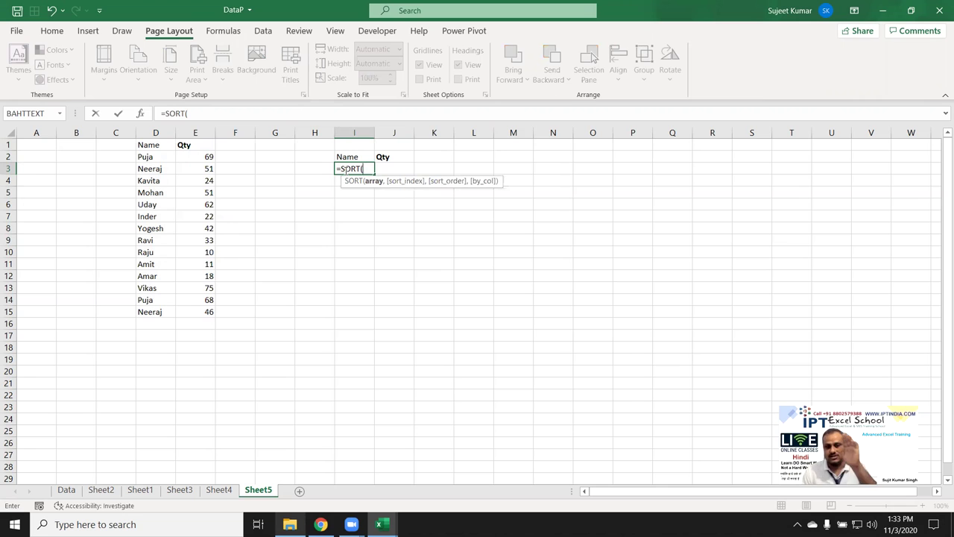
left_click_drag(171, 170, 181, 310)
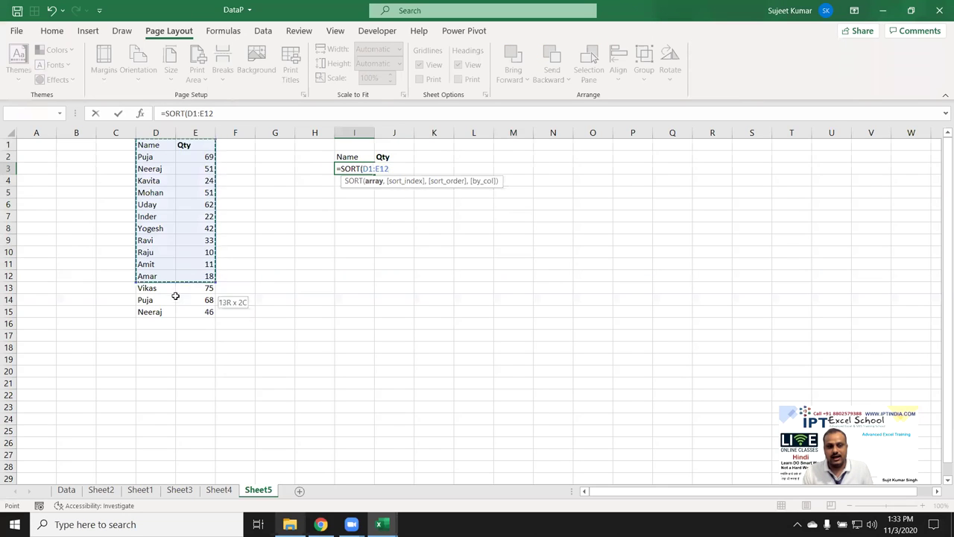
type(",1")
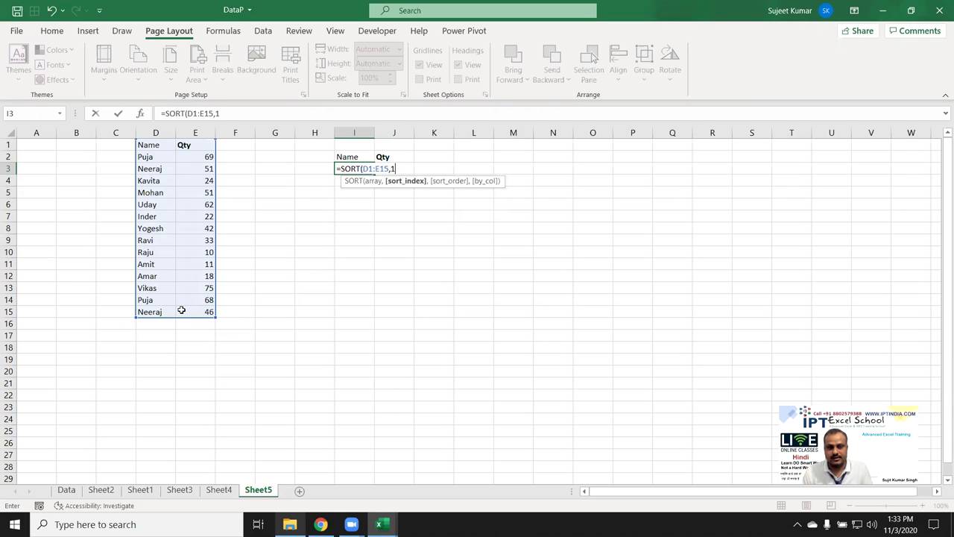
key("BackSpace")
type("2,")
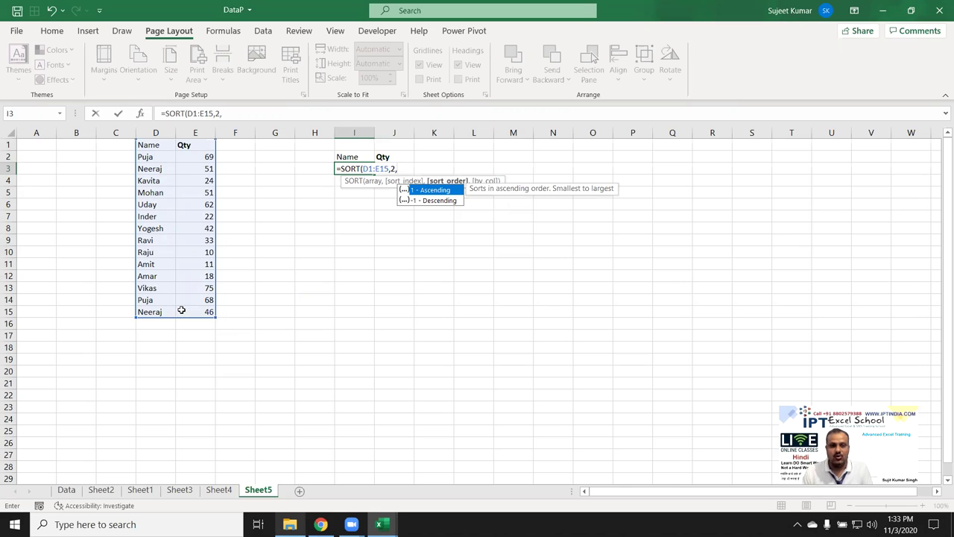
type("1)")
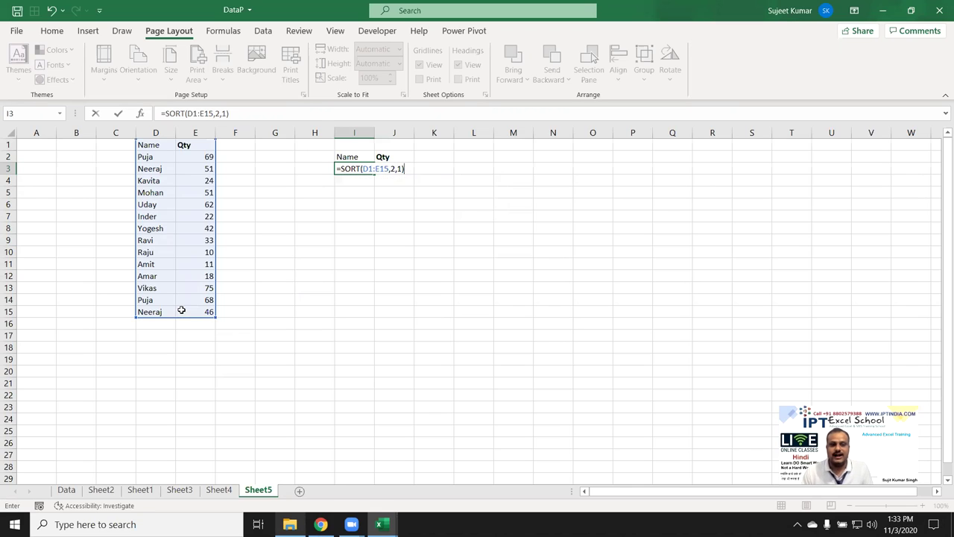
key("Return")
key("Up")
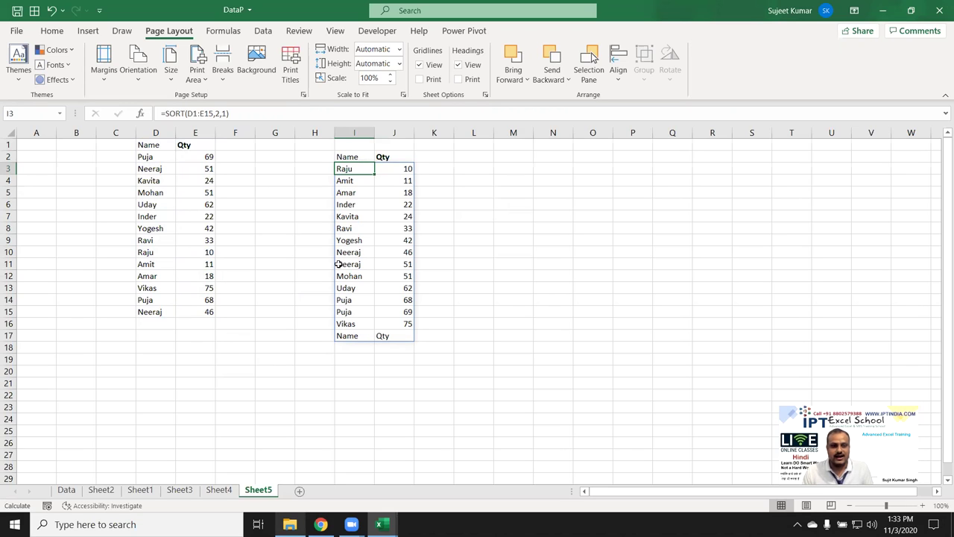
- Change I3's formula to =SORT(D2:E15,2,1) so the header row is left out
double_click(344, 168)
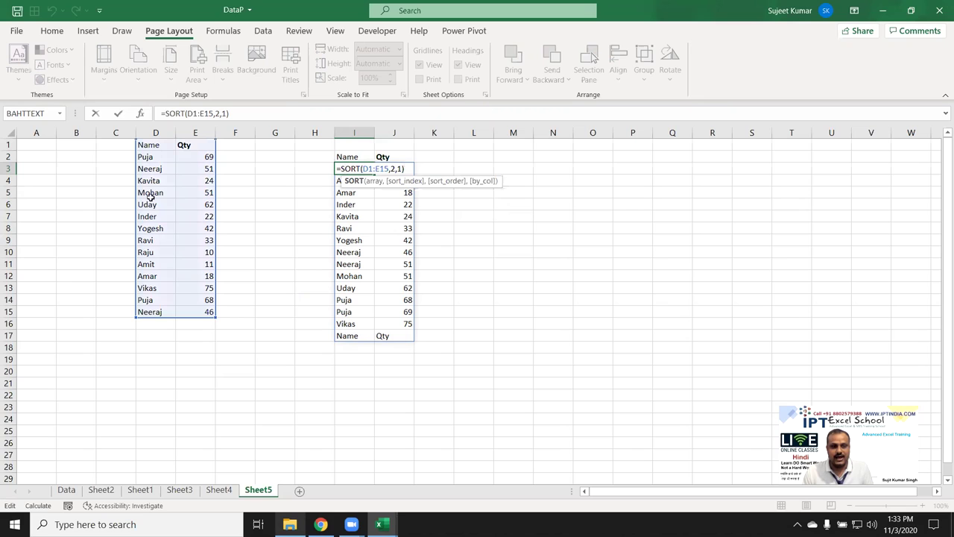
left_click_drag(132, 193, 133, 204)
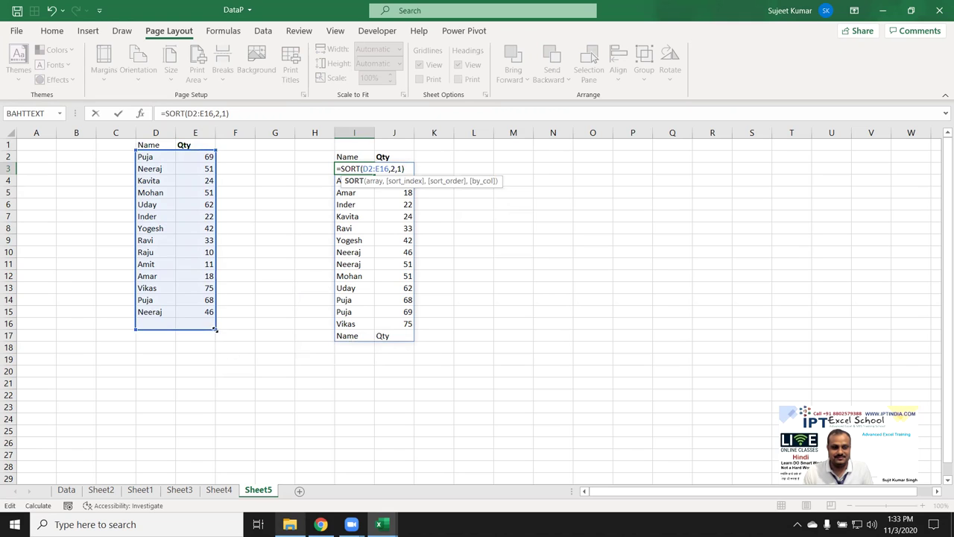
mouse_move(217, 329)
left_mouse_down()
mouse_move(217, 319)
mouse_move(212, 325)
left_mouse_up()
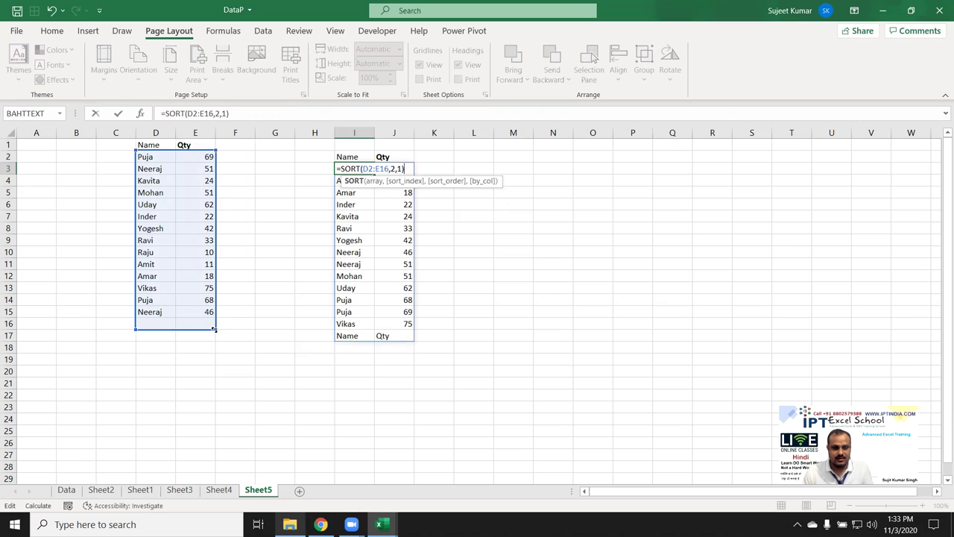
left_click_drag(215, 327, 215, 318)
key("Return")
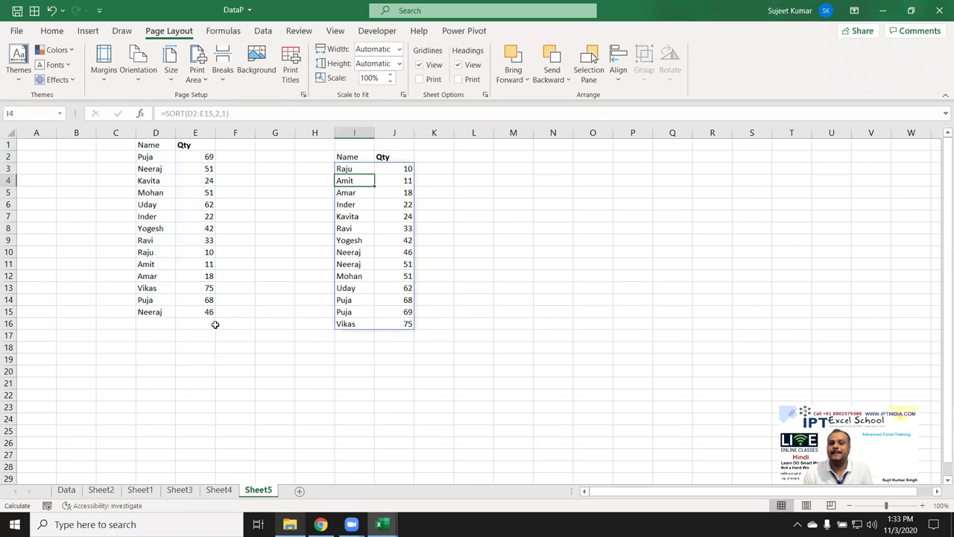
left_click(526, 252)
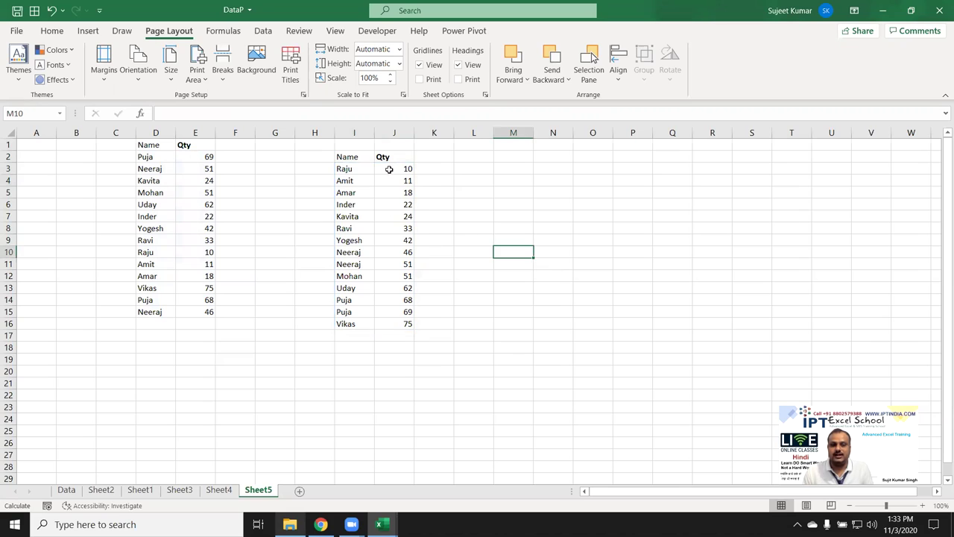
left_click(351, 169)
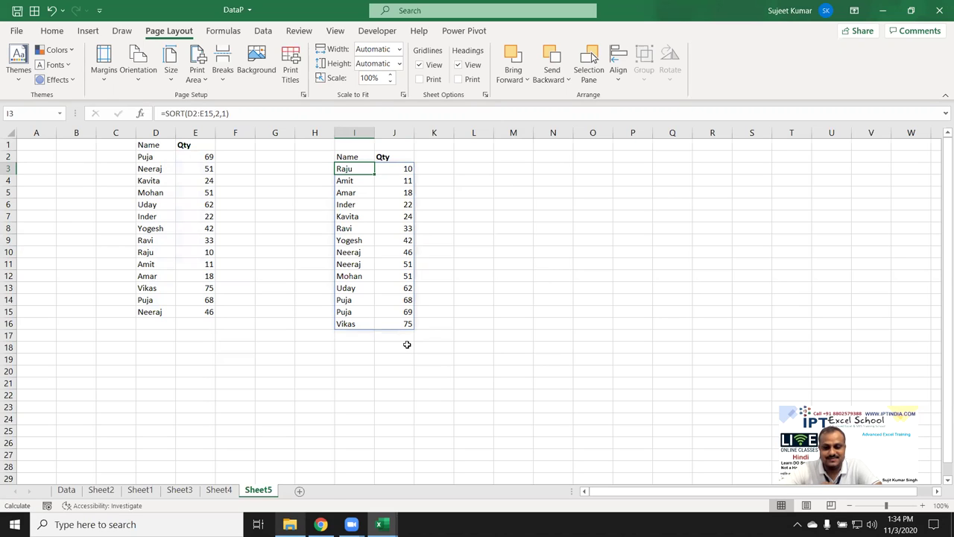
left_click(154, 144)
left_click(51, 31)
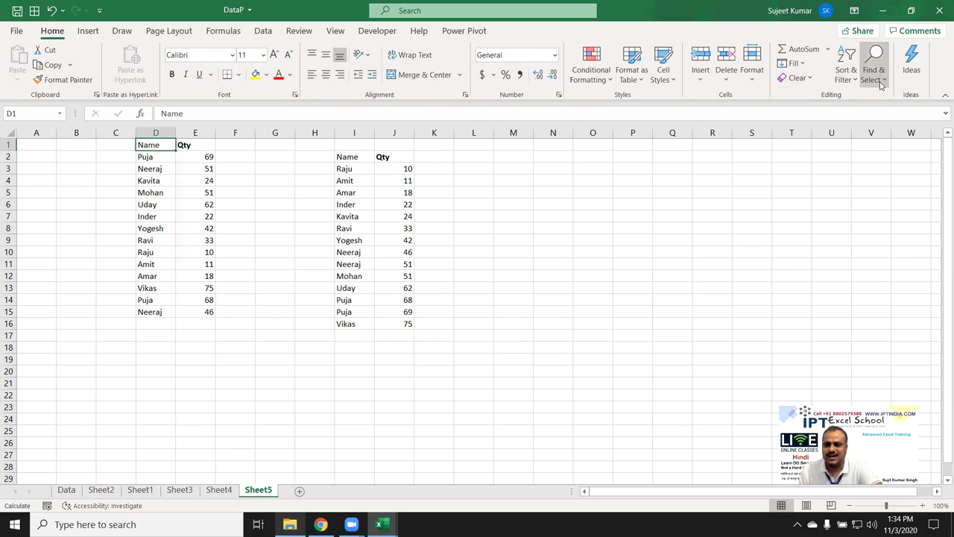
left_click(847, 75)
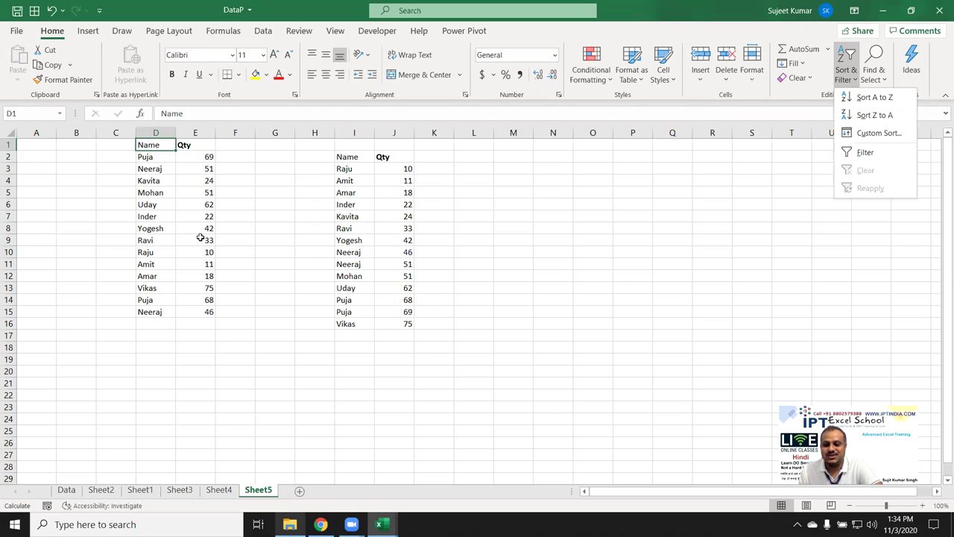
key("Escape")
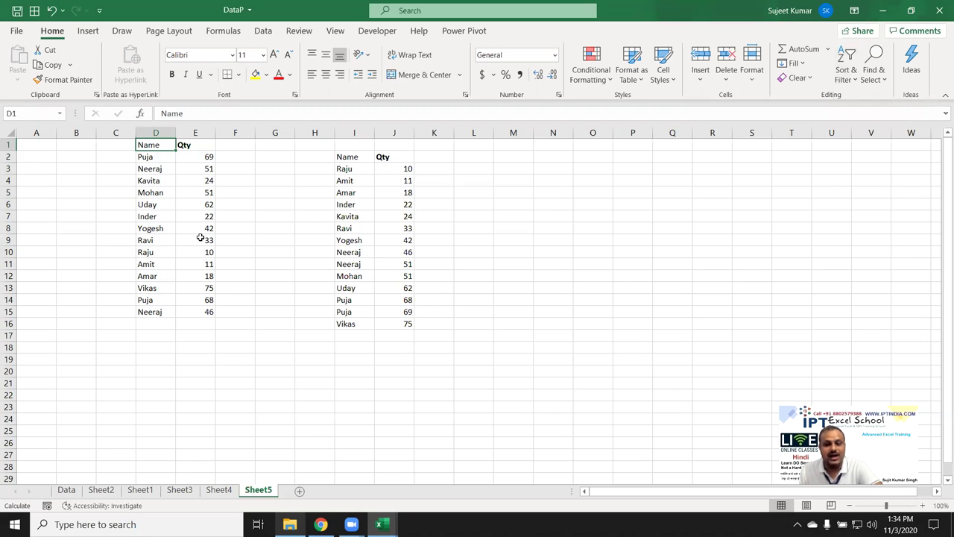
left_click(360, 239)
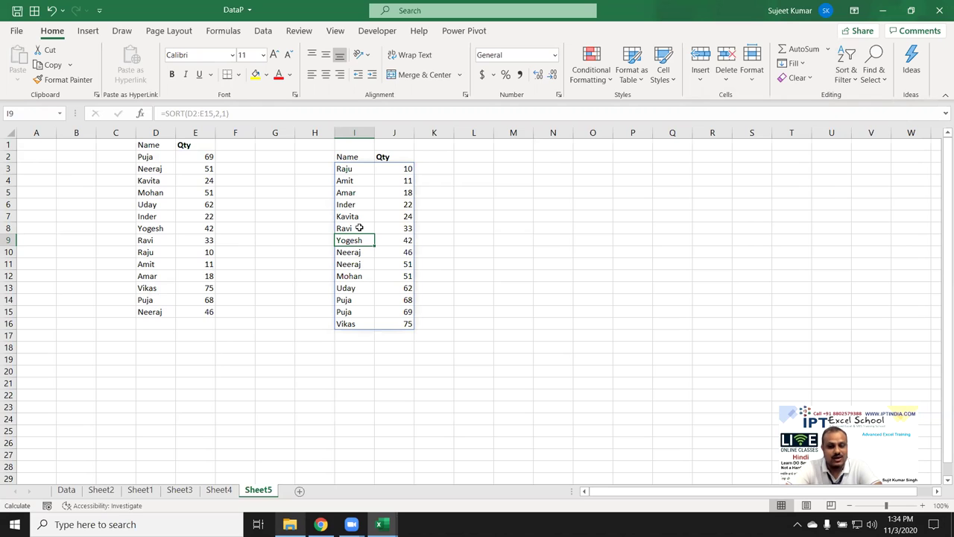
- Add an Sr heading in C1 and fill serial numbers 1 to 14 down C2:C15
left_click(127, 145)
type("Sr")
key("Return")
type("1")
key("Return")
type("2")
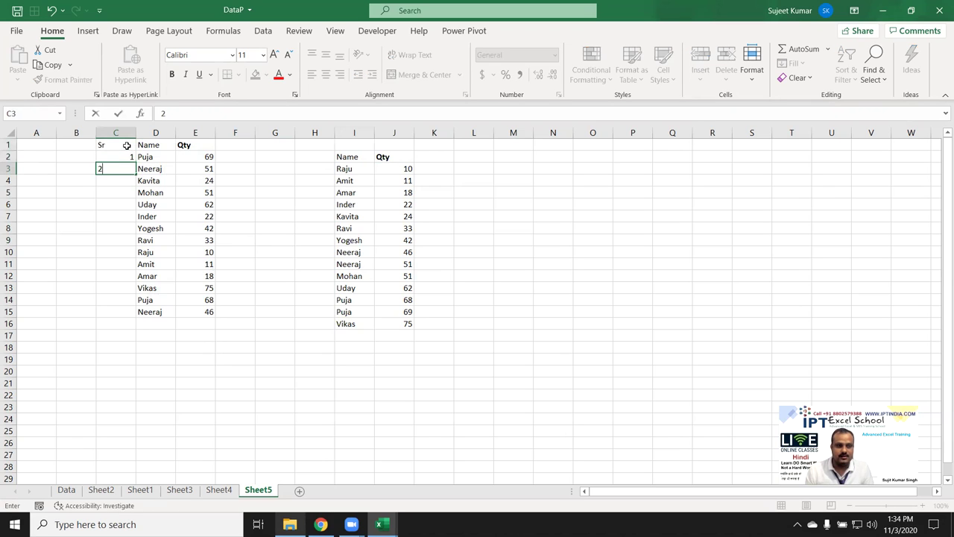
key("Return")
left_click_drag(128, 158, 131, 169)
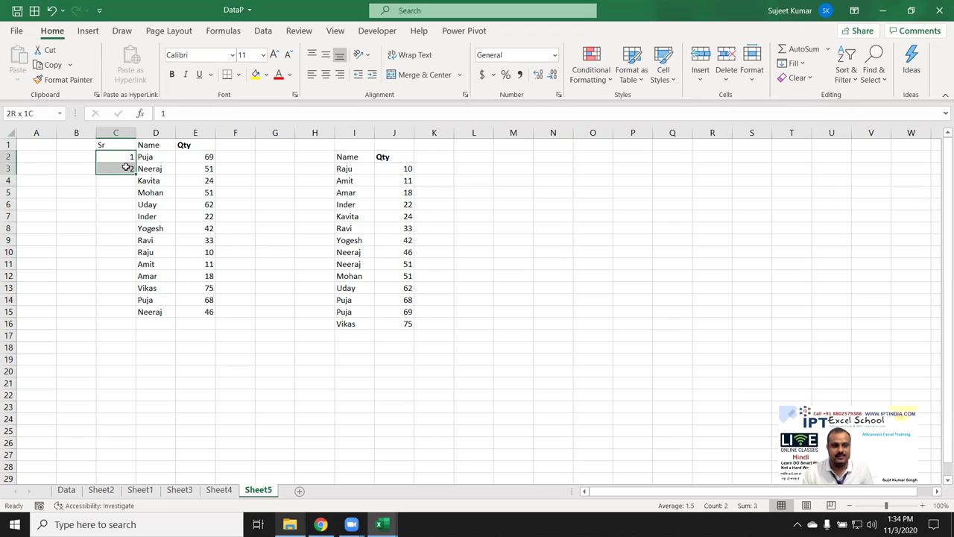
double_click(131, 169)
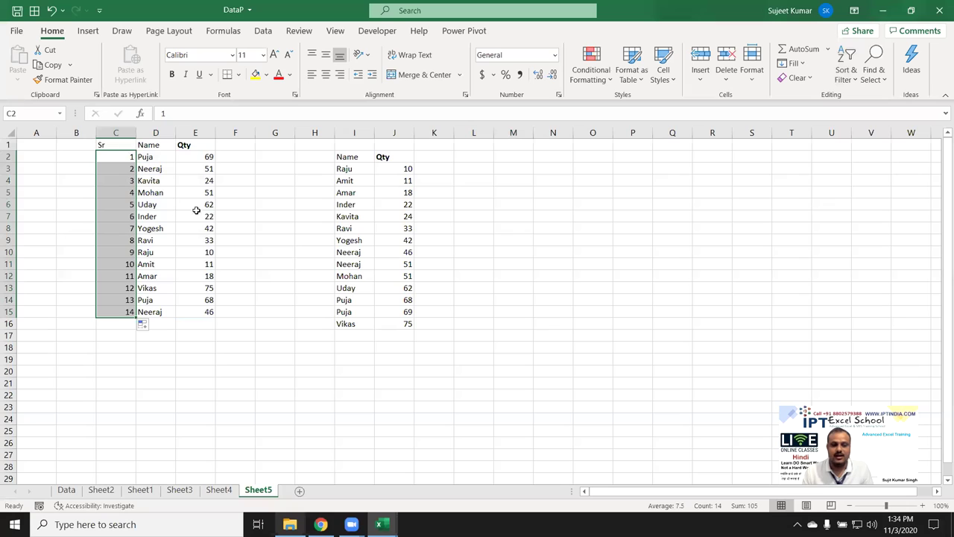
left_click(219, 204)
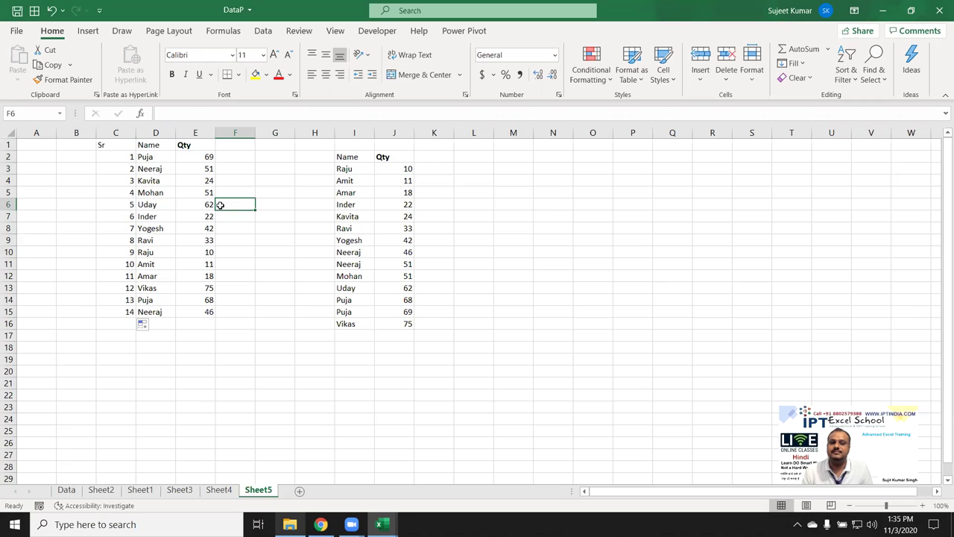
left_click(340, 179)
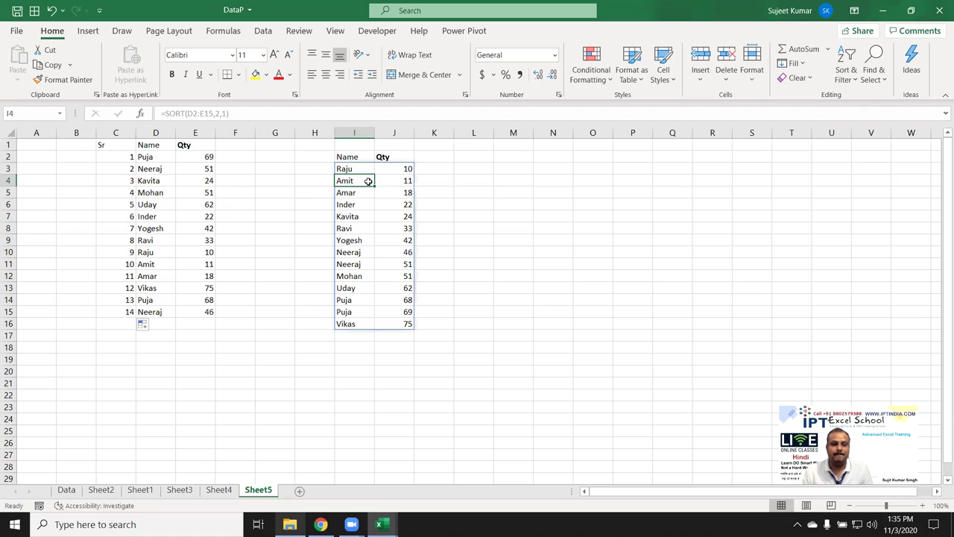
left_click(585, 277)
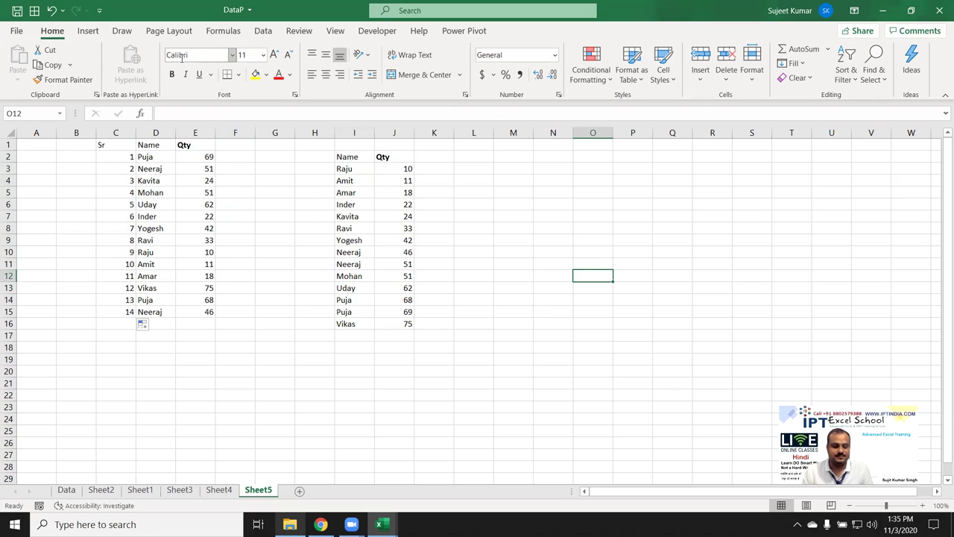
key("ctrl+s")
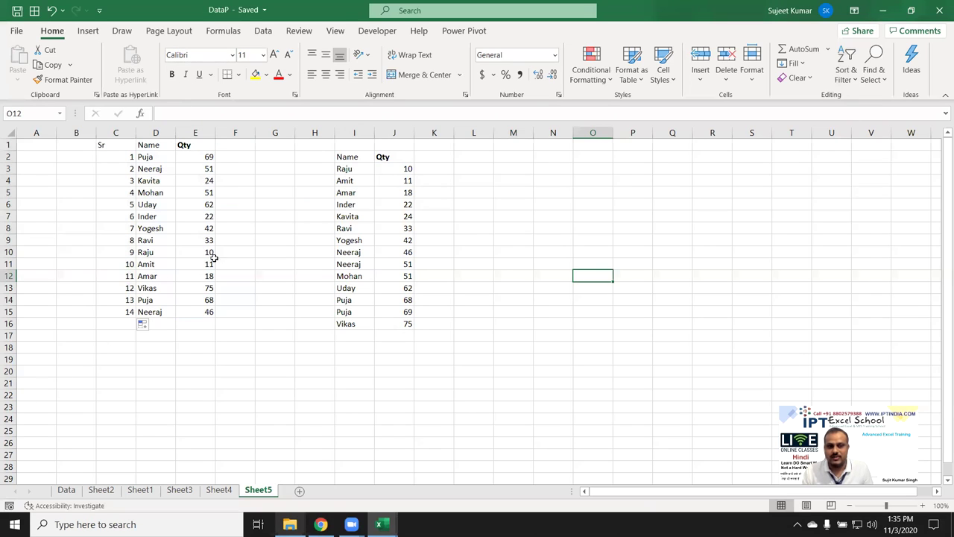
left_click(348, 165)
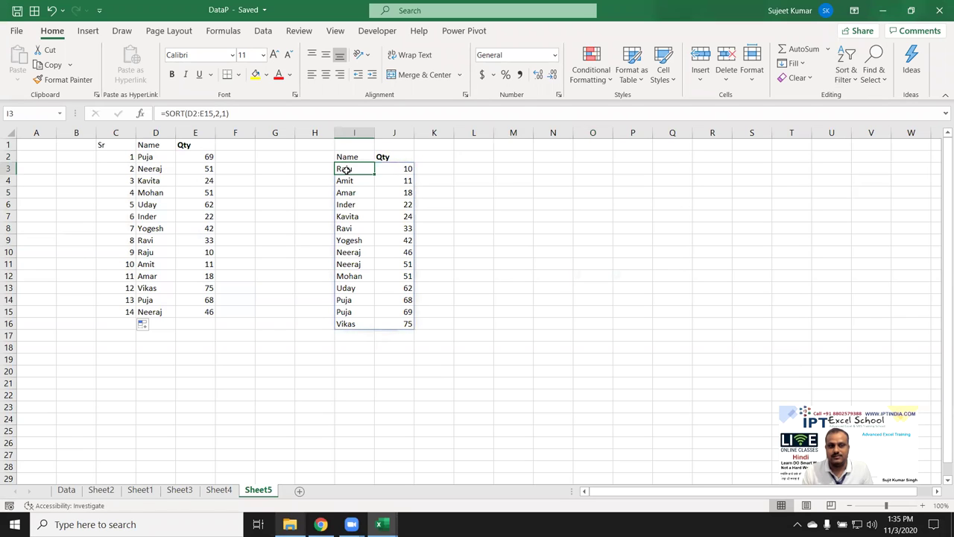
double_click(346, 170)
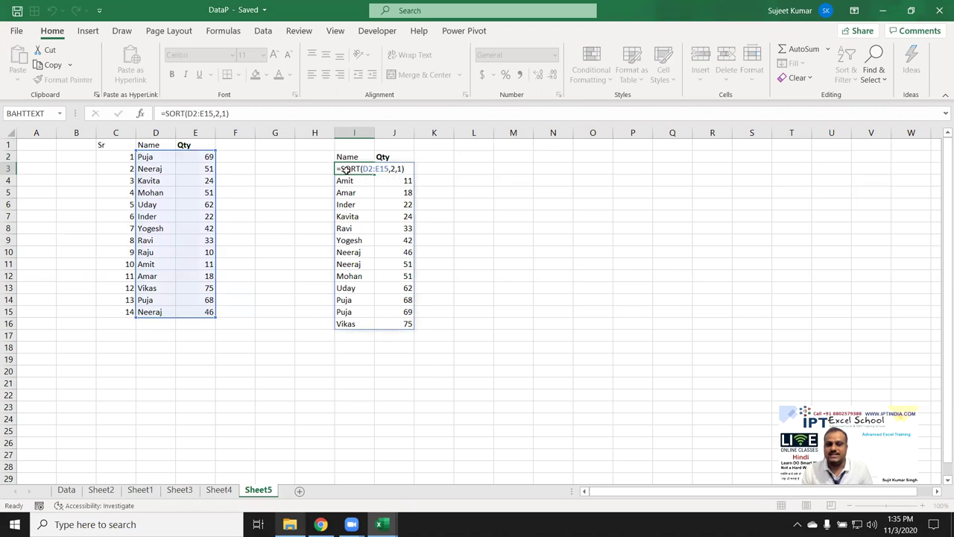
key("Escape")
left_click_drag(349, 170, 360, 170)
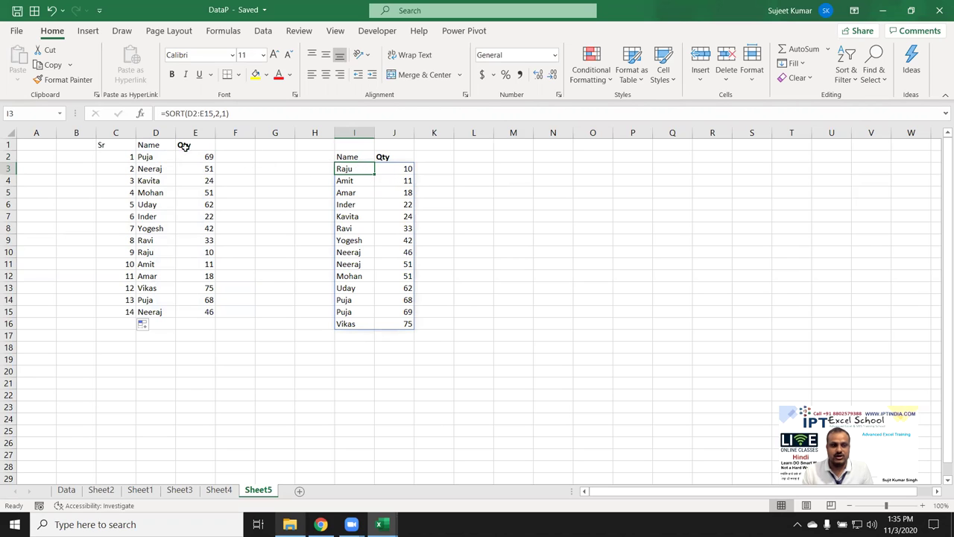
left_click_drag(184, 146, 171, 220)
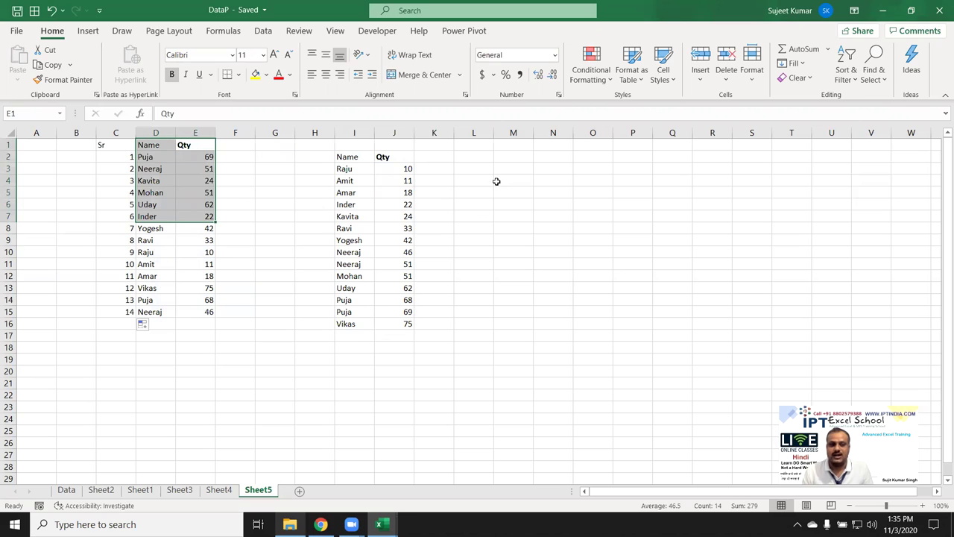
left_click(354, 165)
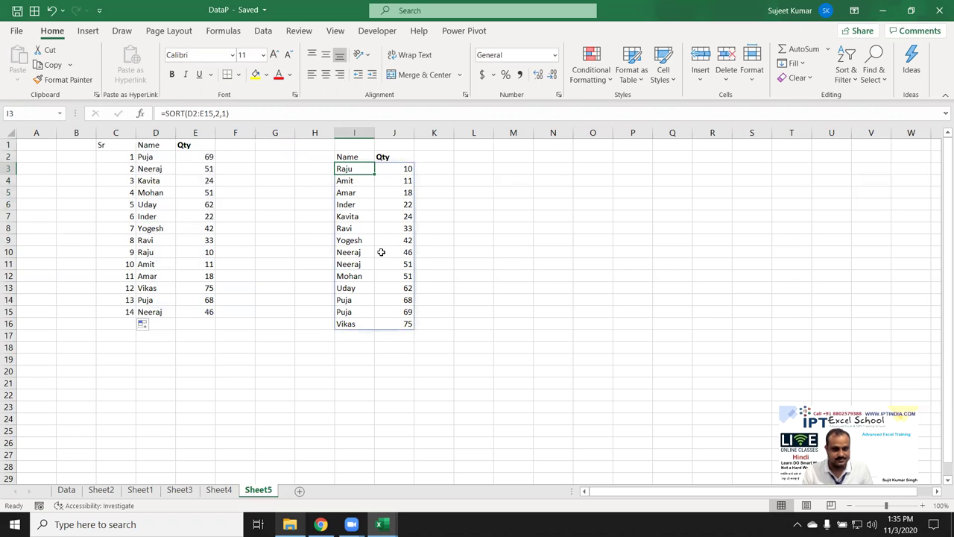
left_click(485, 336)
type("=")
key("Up")
key("Left")
key("Left")
type("+2")
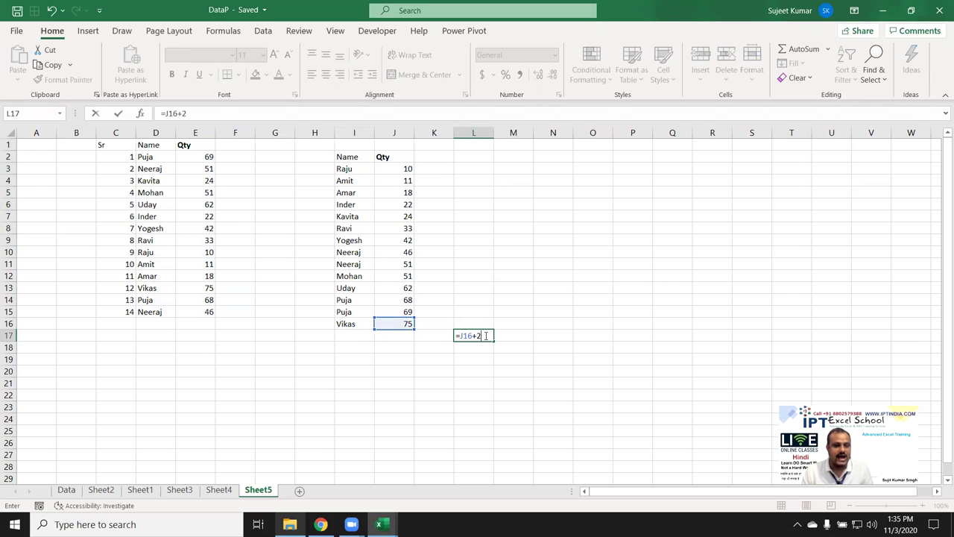
key("Return")
left_click(485, 336)
key("Delete")
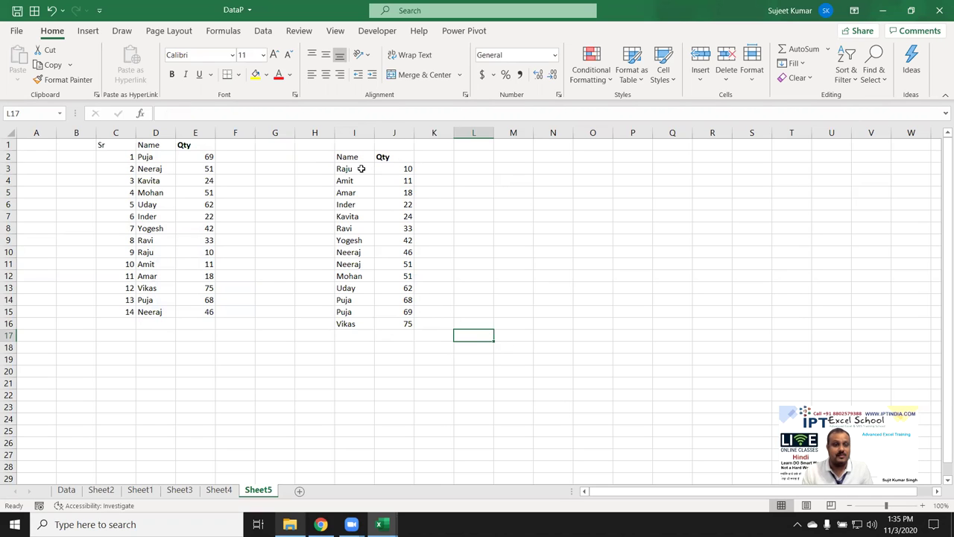
left_click(360, 169)
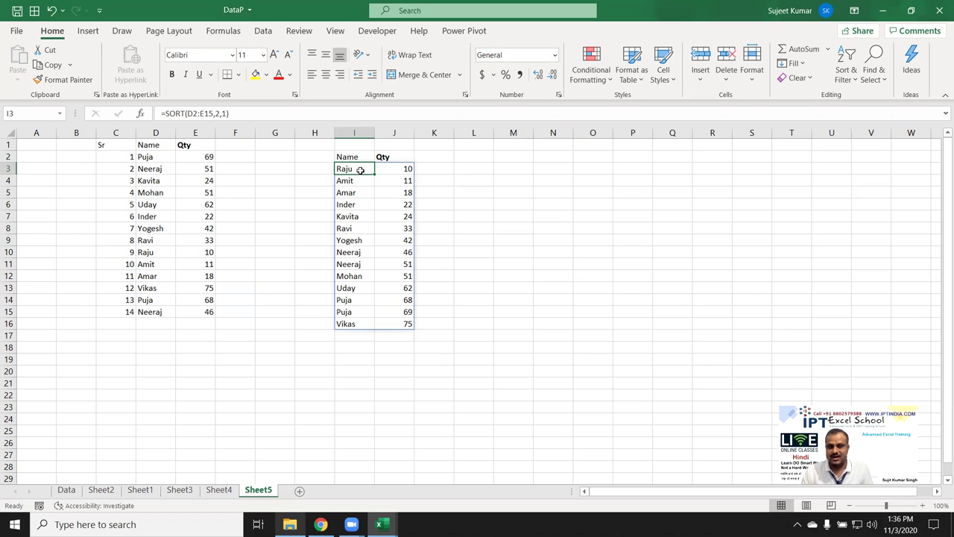
- Change the quantity in E9 from 33 to 8 and check the re-sorted spill
left_click(190, 239)
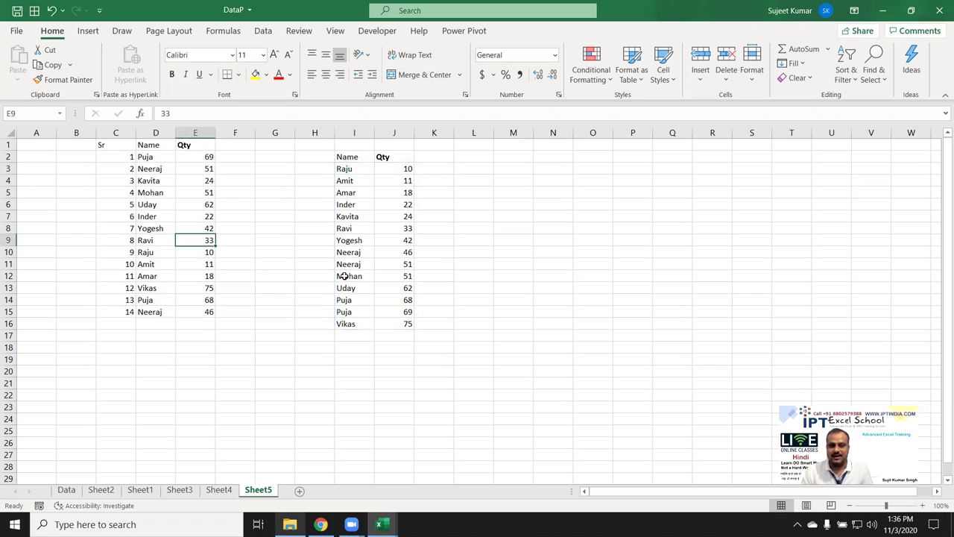
type("8")
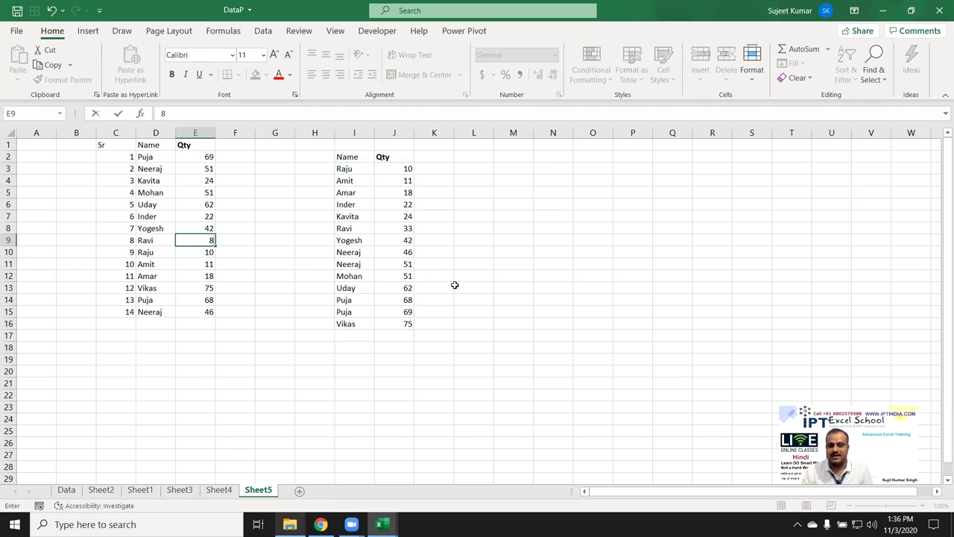
key("Return")
mouse_move(404, 179)
left_mouse_down()
mouse_move(398, 264)
mouse_move(362, 315)
left_mouse_up()
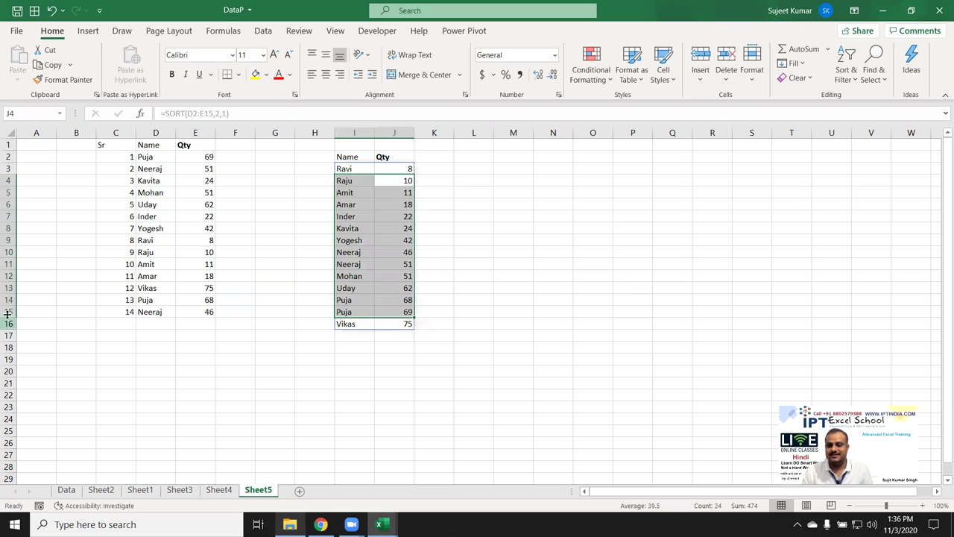
left_click(170, 195)
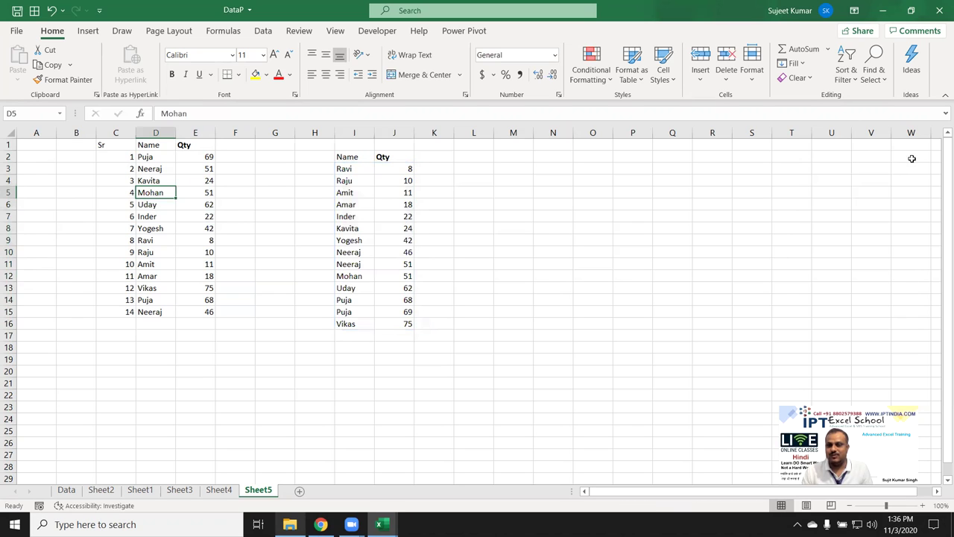
- View the Sort & Filter options without sorting, save DataP, and switch to Chrome
left_click(865, 74)
left_click(847, 76)
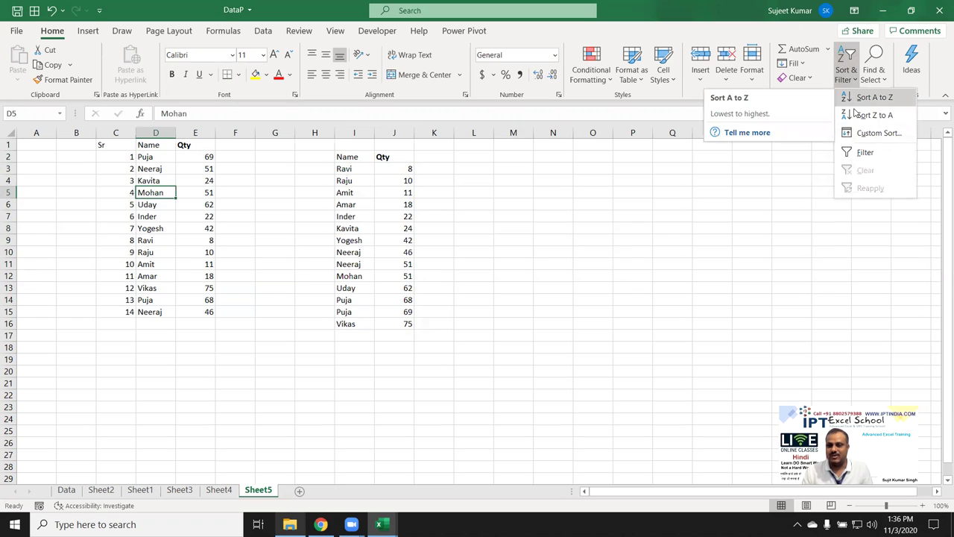
left_click(208, 197)
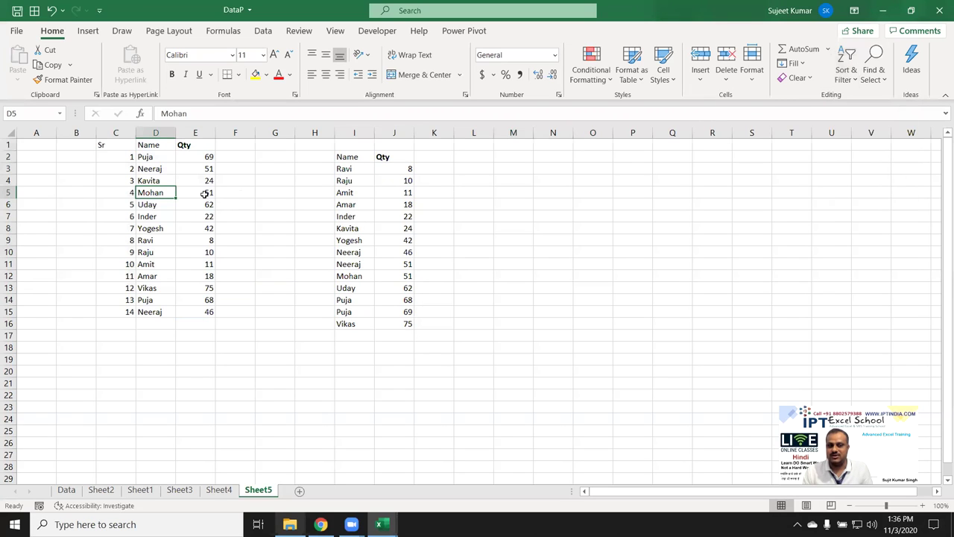
mouse_move(393, 159)
left_mouse_down()
mouse_move(393, 322)
mouse_move(357, 313)
left_mouse_up()
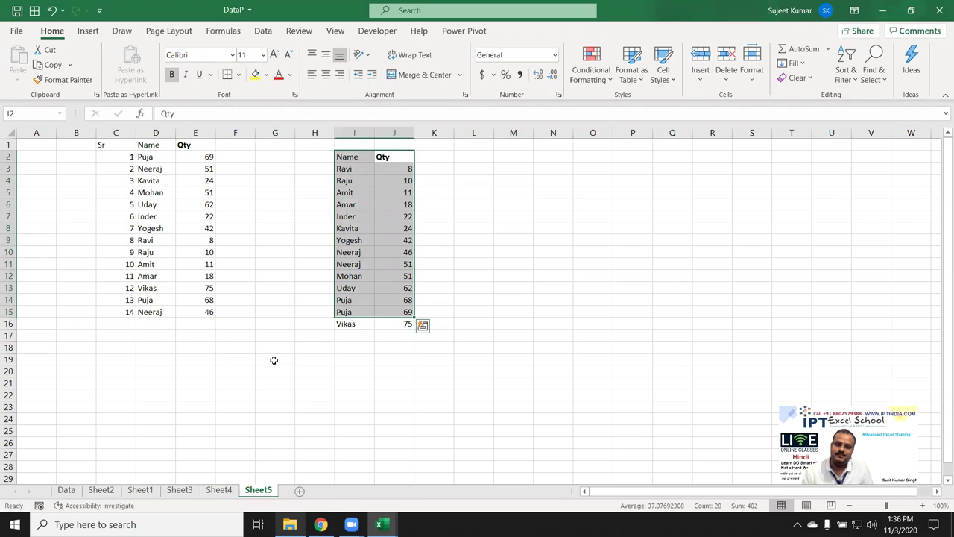
left_click(234, 223)
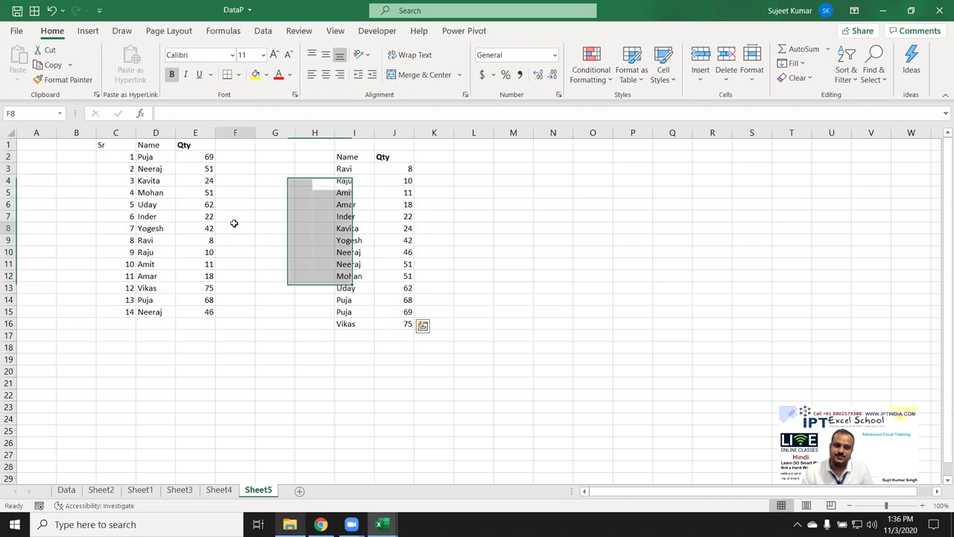
left_click(340, 169)
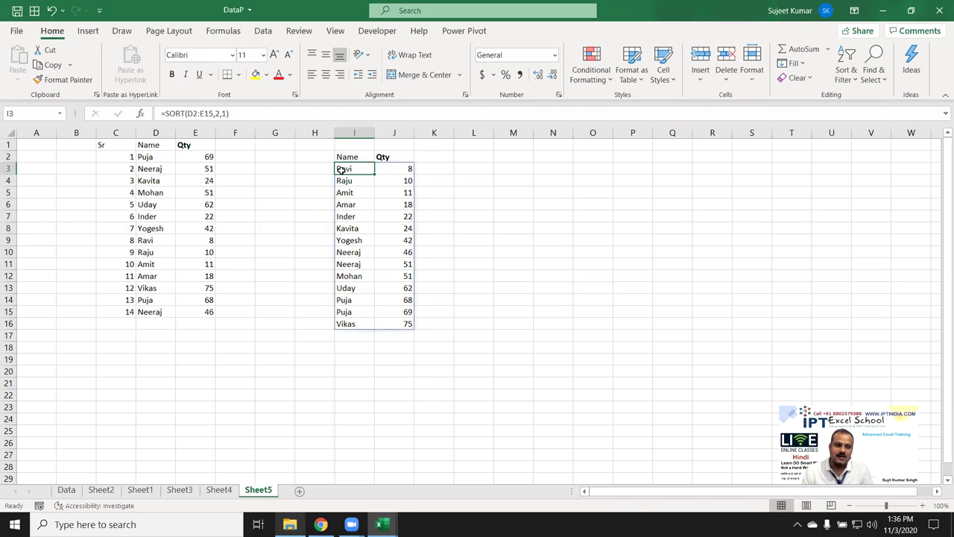
left_click(17, 10)
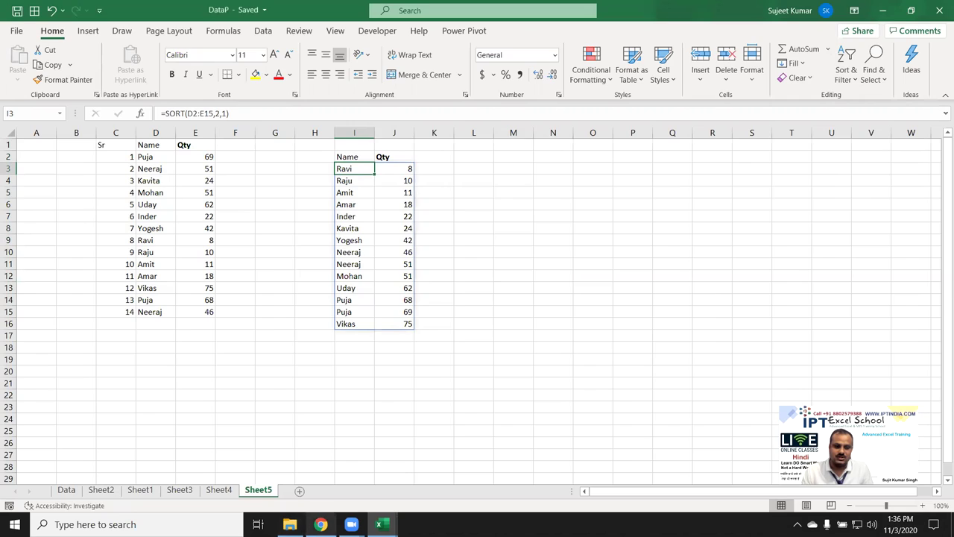
left_click(320, 524)
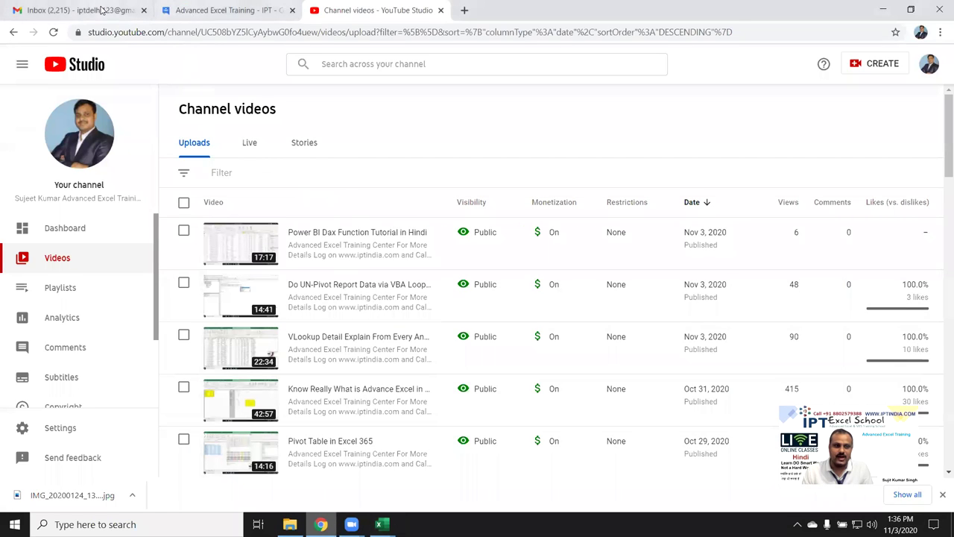
- Compose a new Gmail message to two suggested recipients with the subject 'file'
left_click(102, 11)
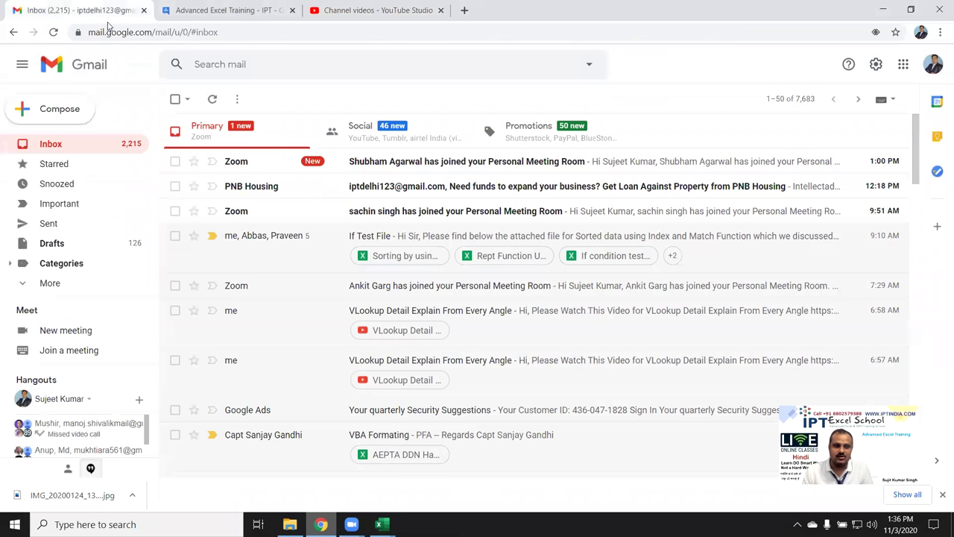
left_click(78, 112)
left_click(608, 204)
type("i")
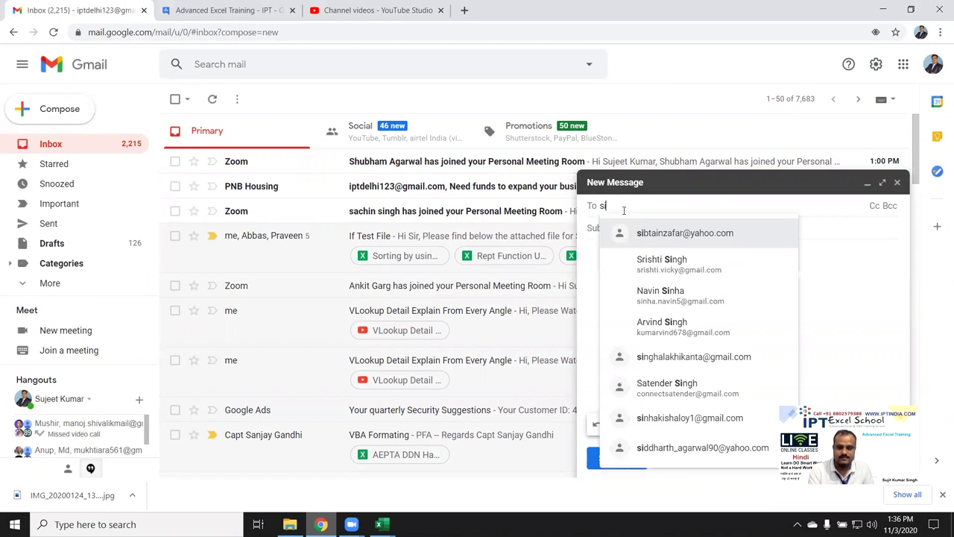
type("b")
key("Return")
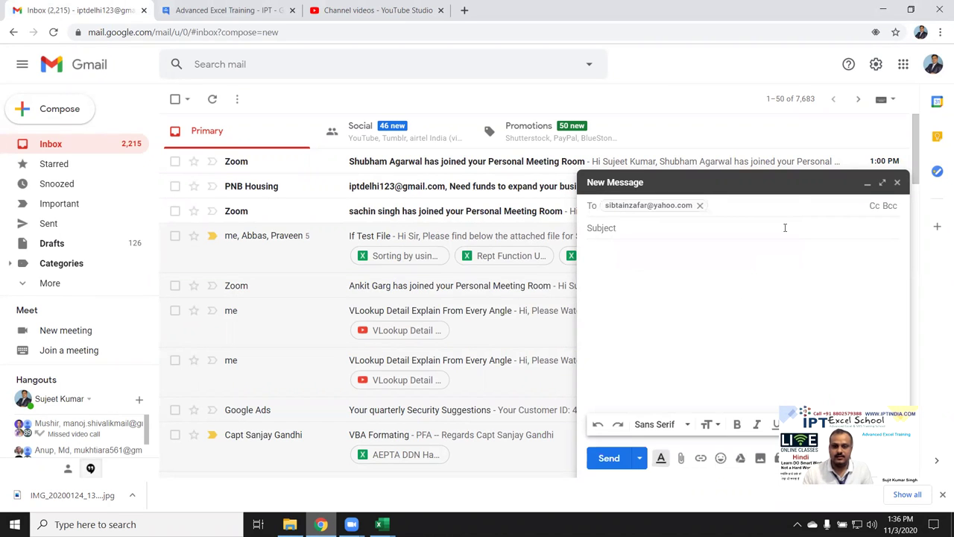
type("s")
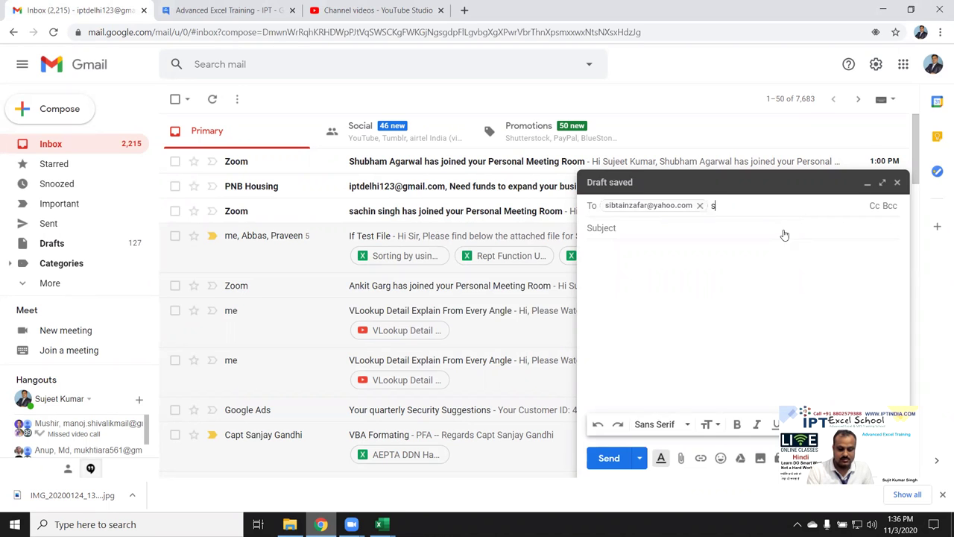
type("hu")
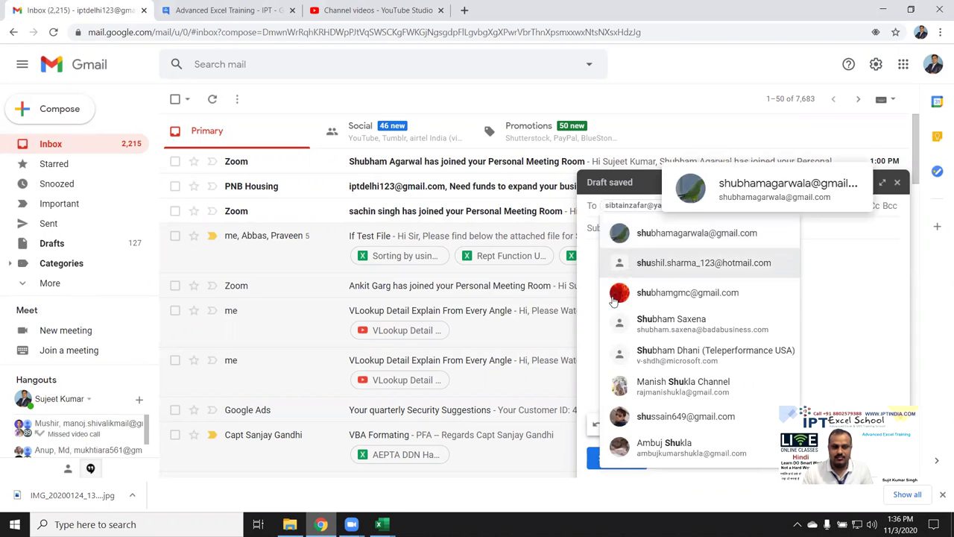
left_click(694, 242)
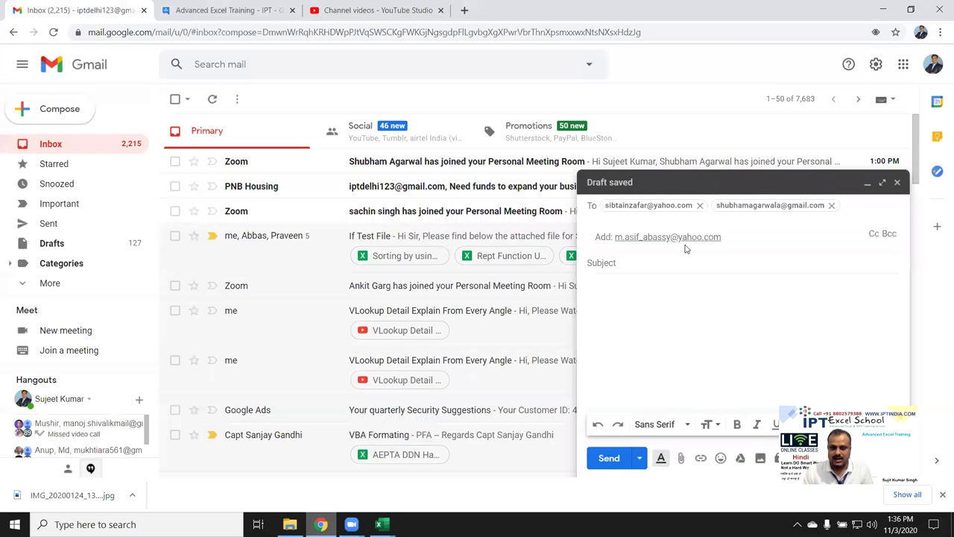
left_click(649, 260)
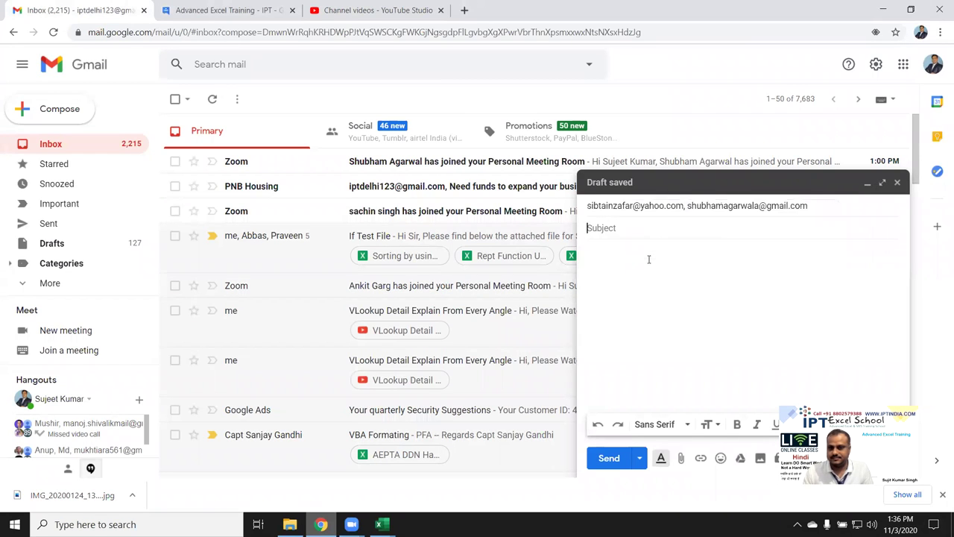
type("file")
key("Tab")
- Attach DataP.xlsm from the Downloads folder and send the message
left_click(681, 458)
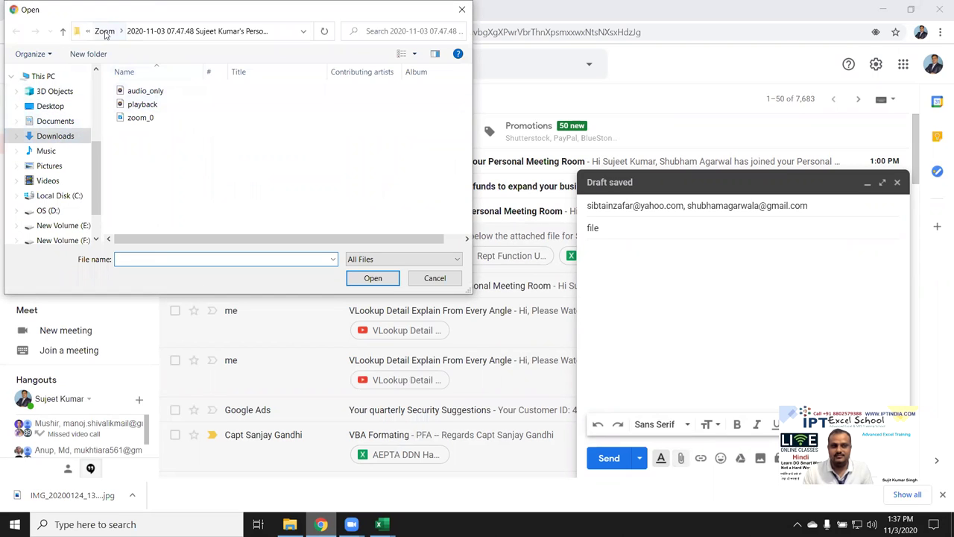
left_click(64, 137)
double_click(149, 108)
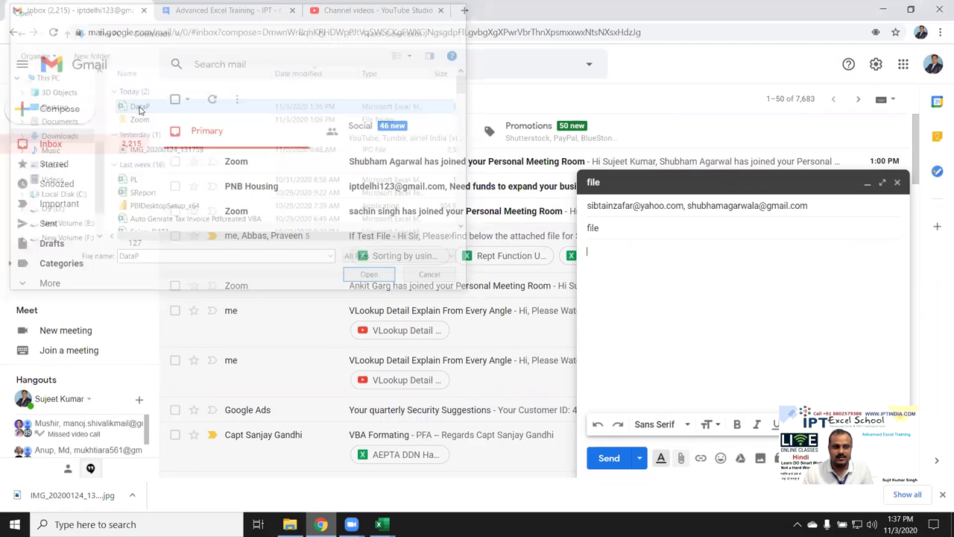
left_click(616, 462)
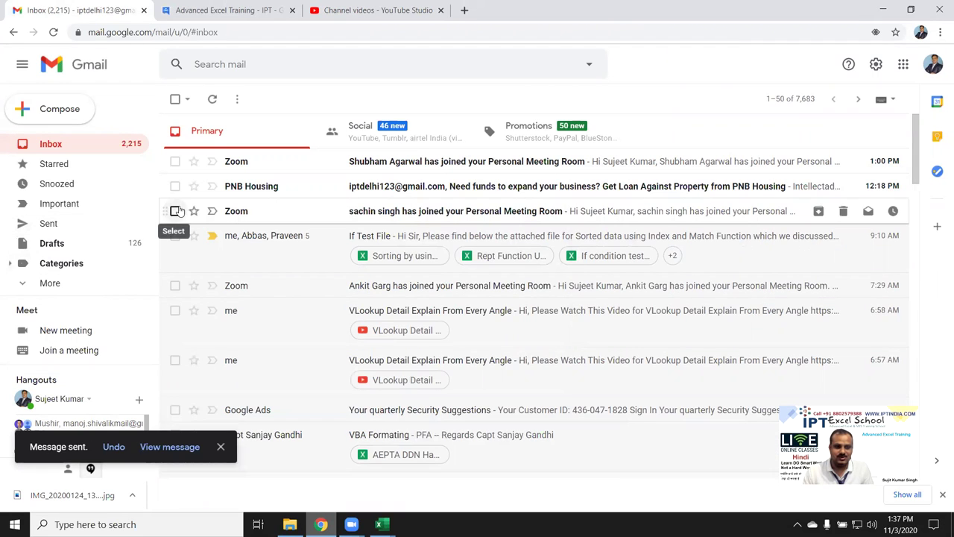
- Trash the PNB Housing and Zoom meeting conversations, then minimize Chrome to bring back Excel
left_click(176, 210)
left_click(176, 185)
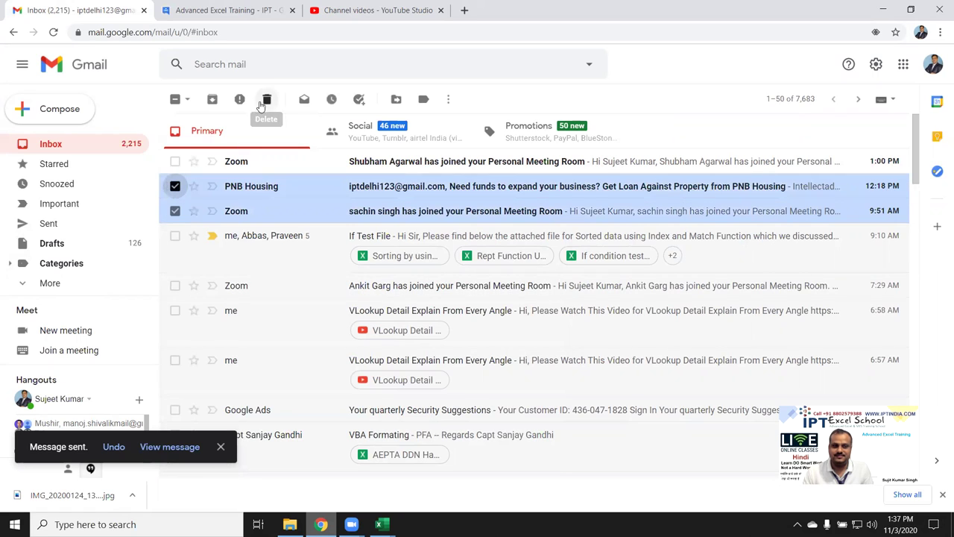
left_click(266, 99)
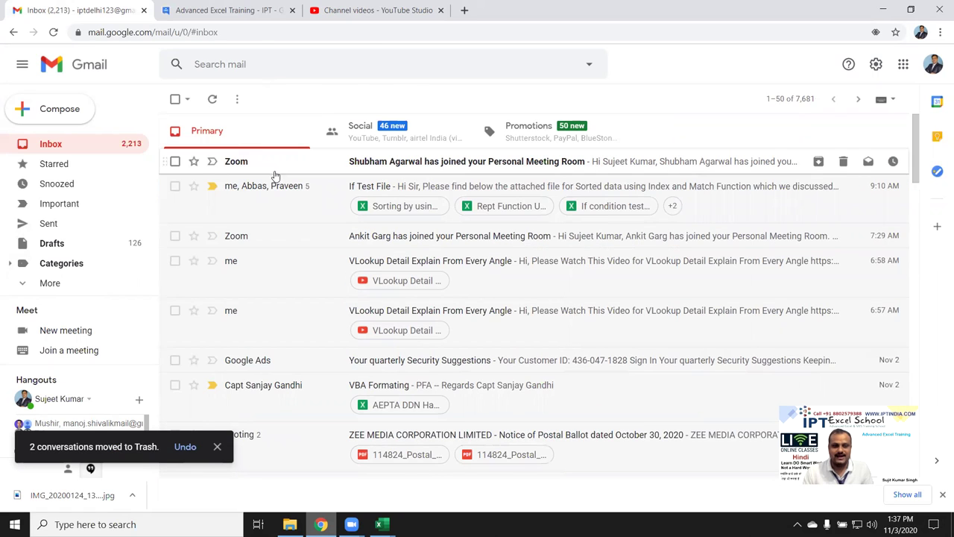
left_click(274, 171)
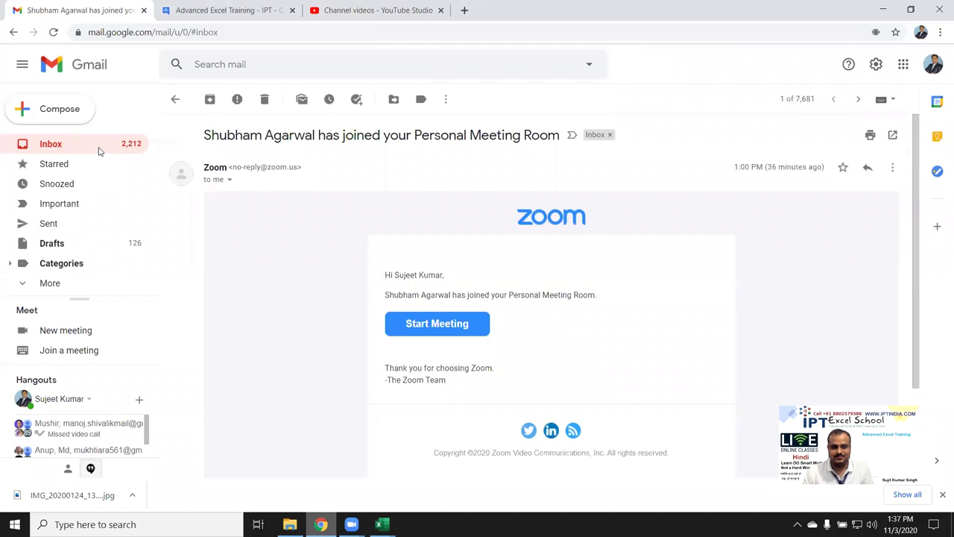
left_click(100, 152)
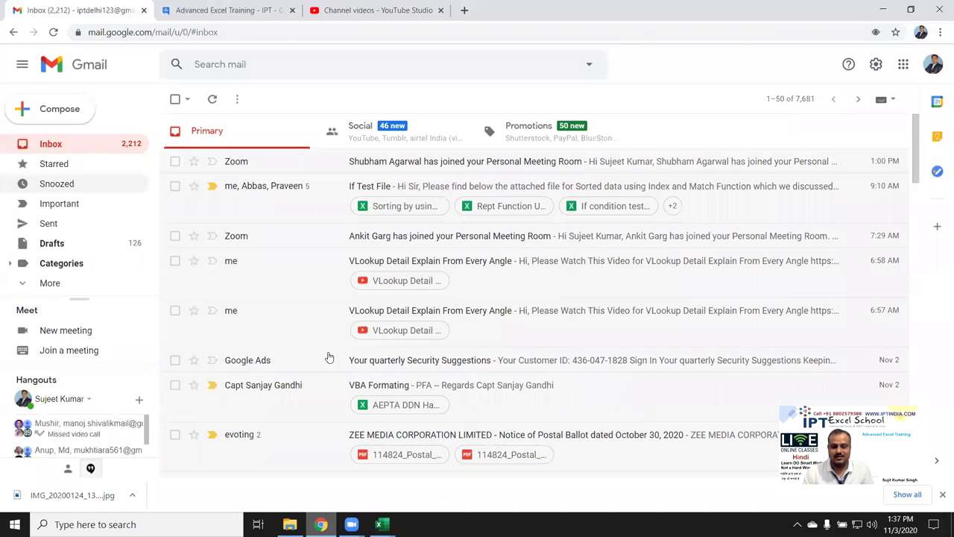
left_click(941, 495)
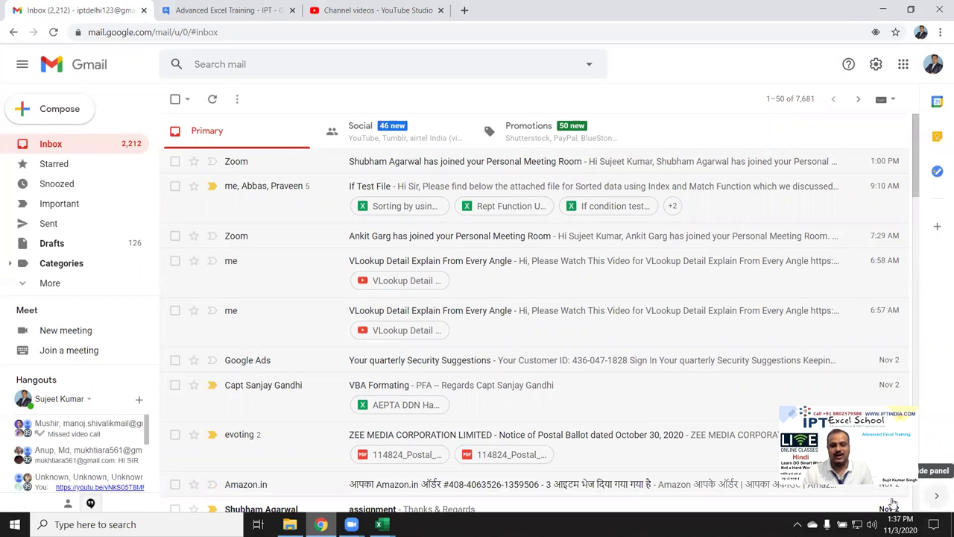
mouse_move(419, 360)
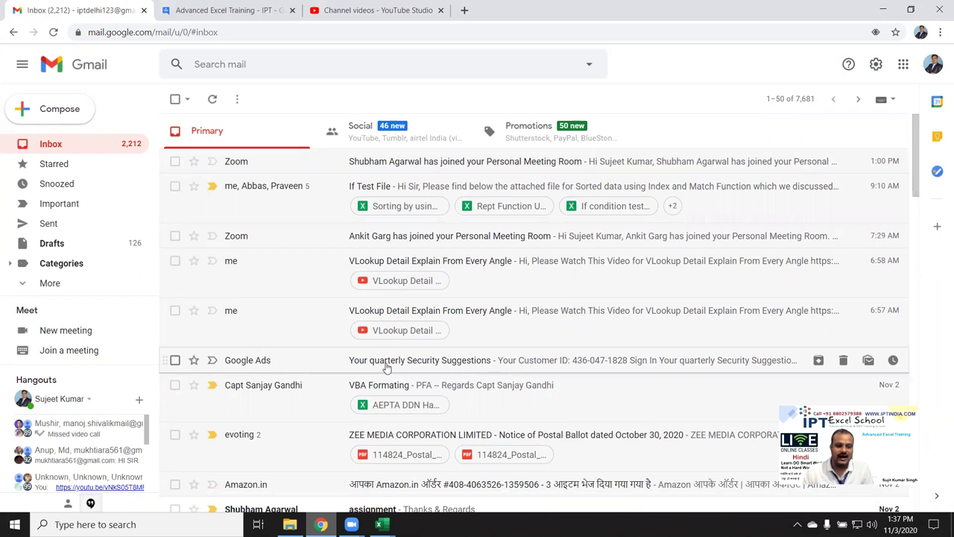
left_click(887, 10)
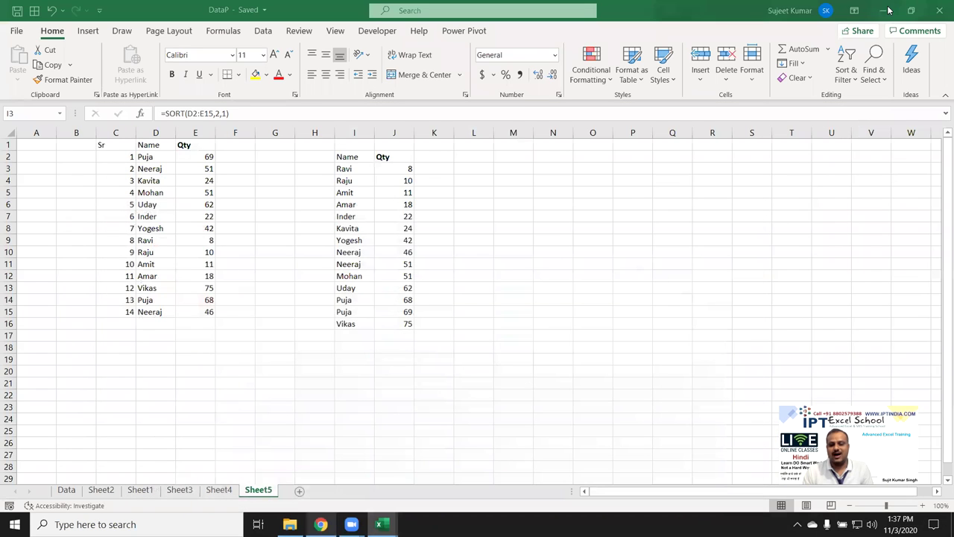
- Save DataP and compare the SORT spill against the source Name and Qty ranges
left_click(783, 168)
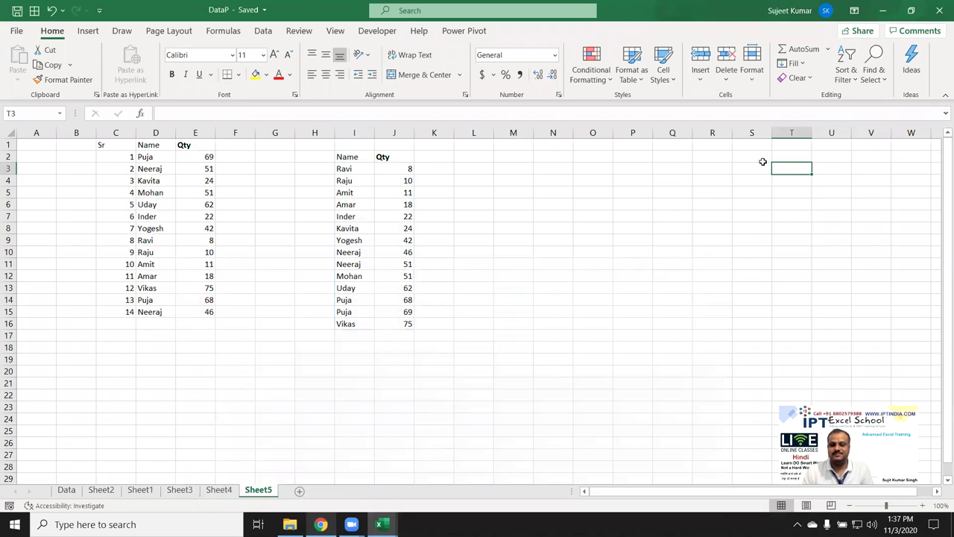
left_click(16, 11)
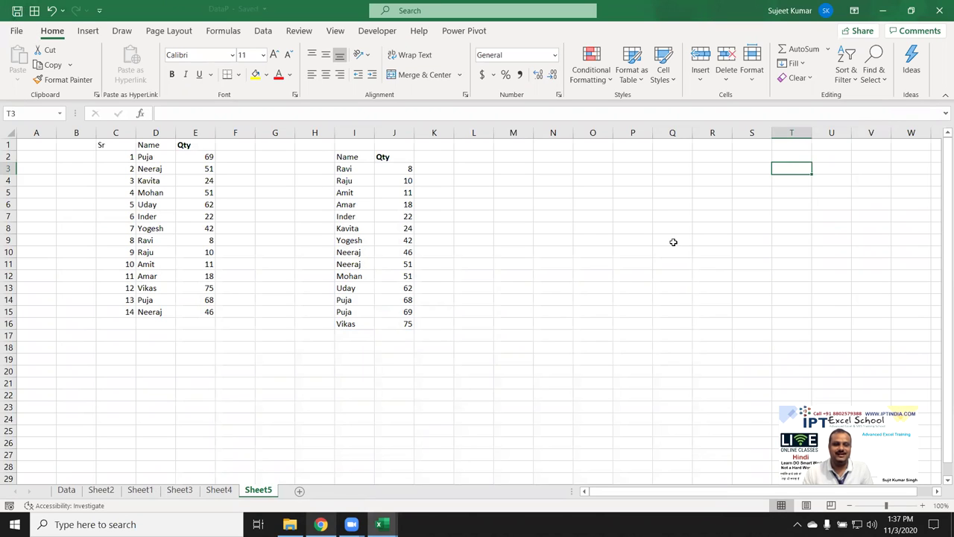
left_click(595, 241)
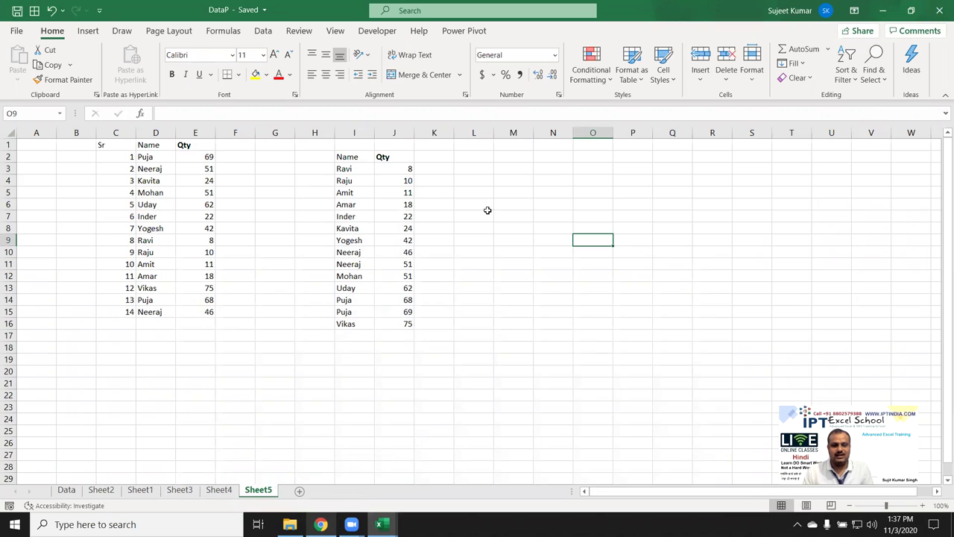
left_click(341, 176)
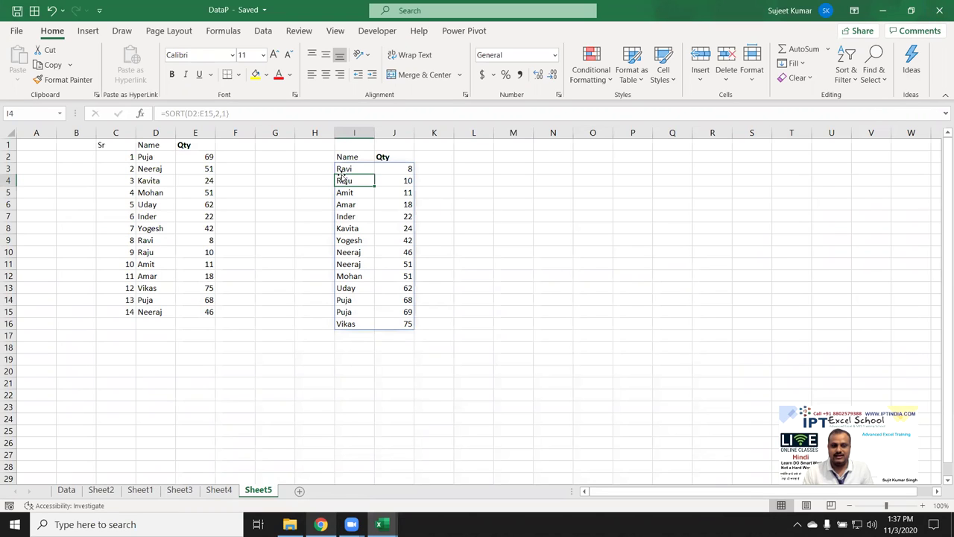
left_click(347, 166)
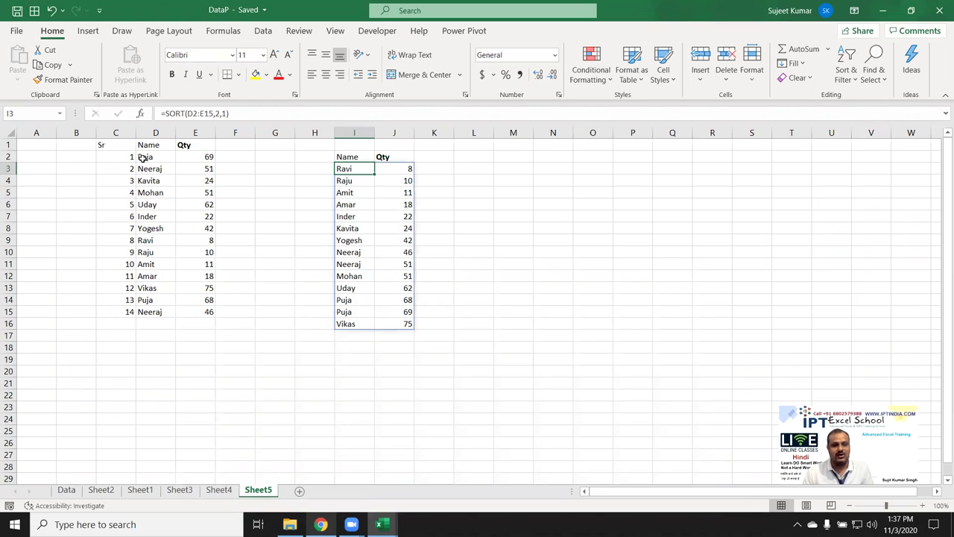
left_click_drag(142, 158, 145, 179)
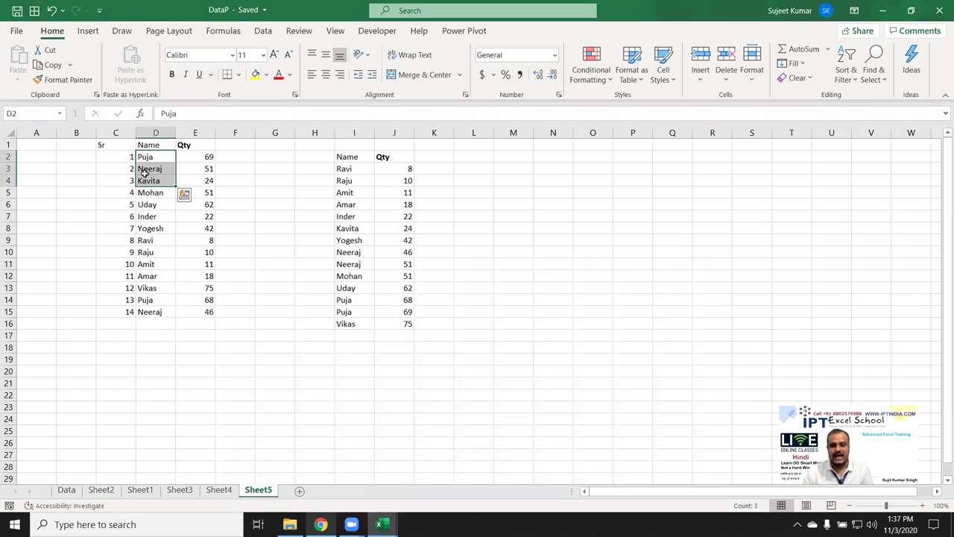
left_click(353, 195)
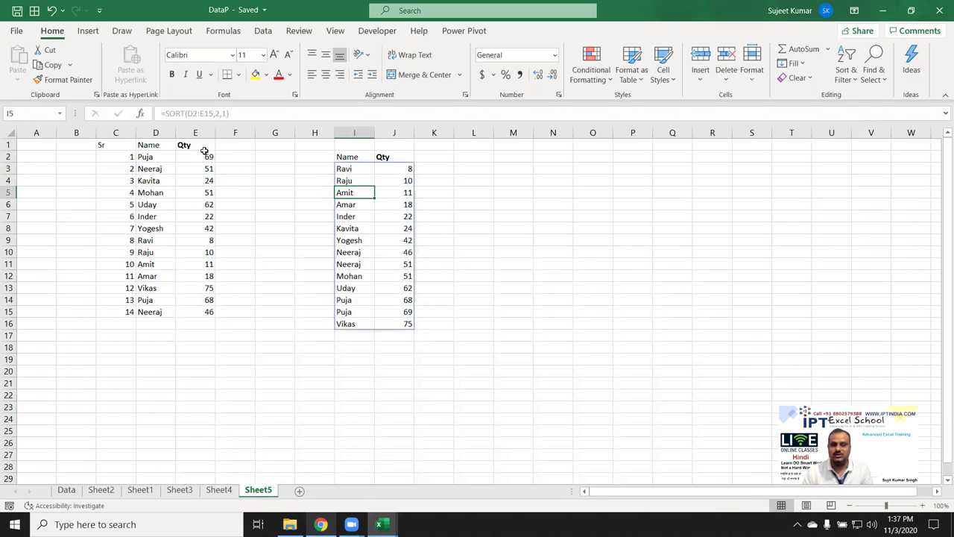
left_click_drag(205, 156, 201, 240)
mouse_move(163, 193)
left_mouse_down()
mouse_move(156, 228)
mouse_move(156, 217)
left_mouse_up()
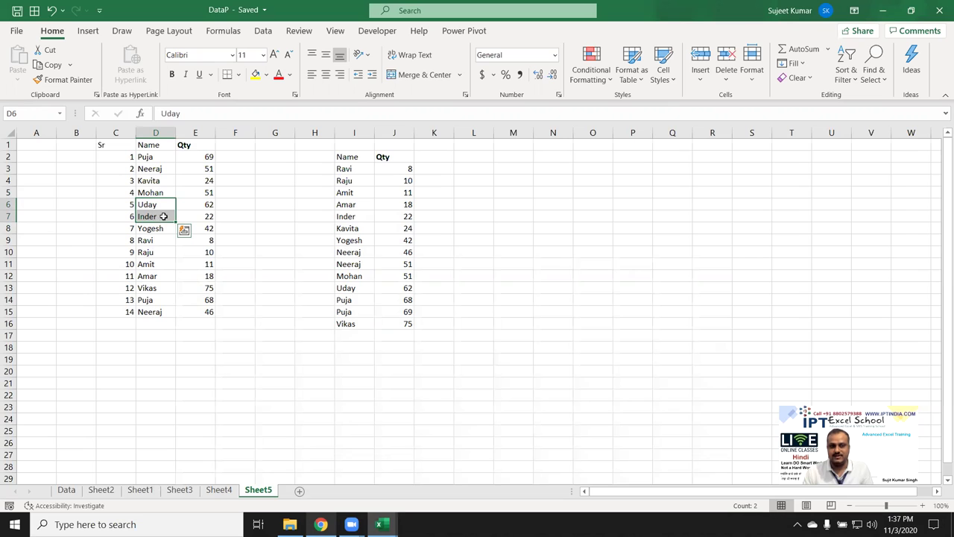
- Narrow column E to fit the Qty values, save DataP, and close the workbook
mouse_move(215, 133)
left_mouse_down()
mouse_move(207, 194)
mouse_move(225, 192)
left_mouse_up()
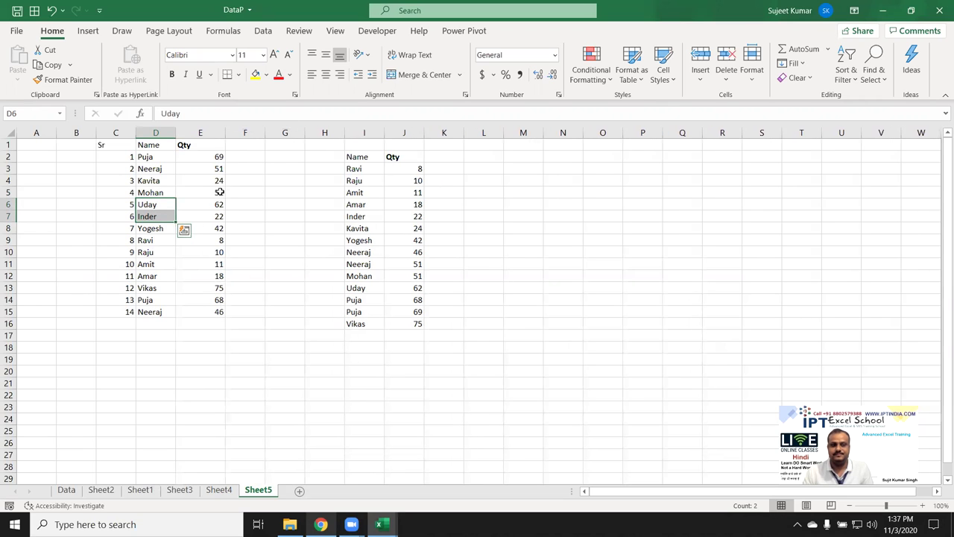
double_click(226, 132)
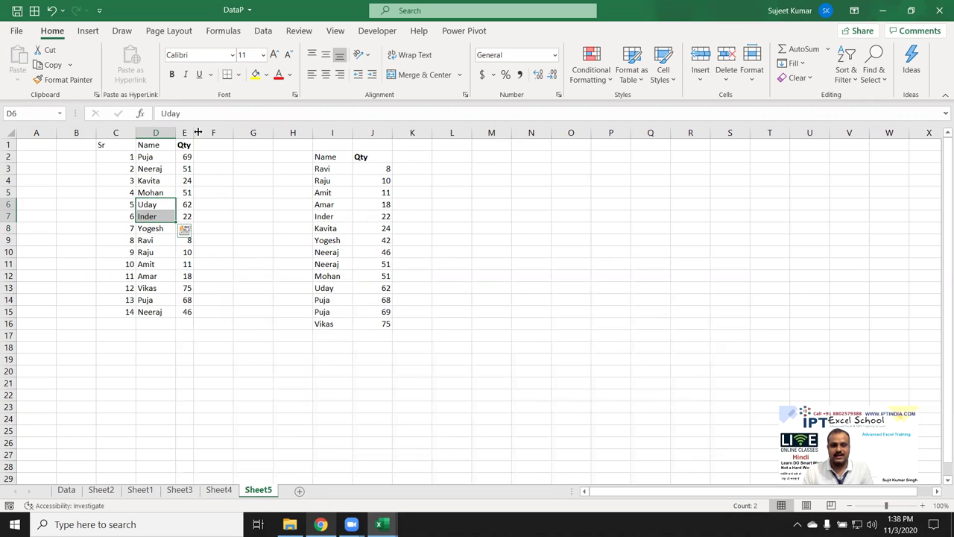
left_click_drag(198, 132, 208, 133)
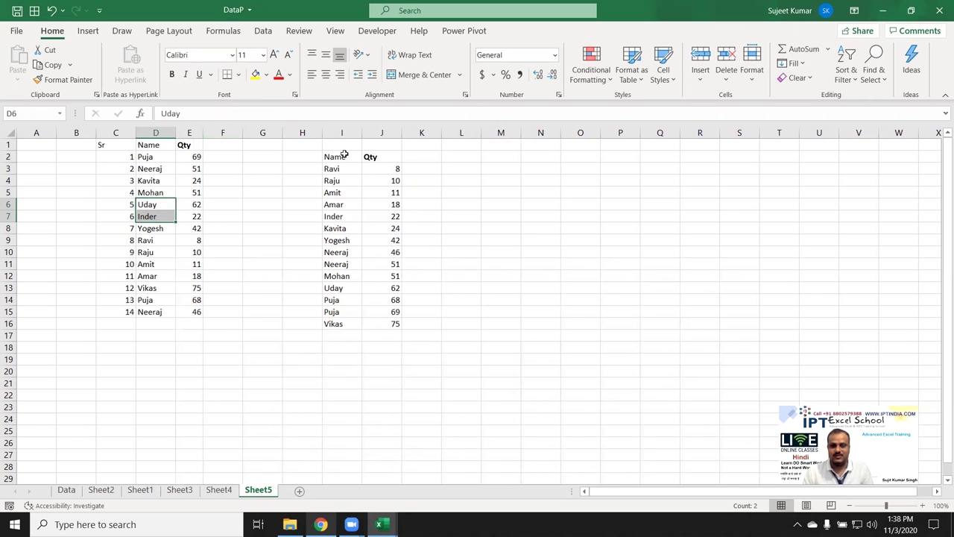
left_click(17, 11)
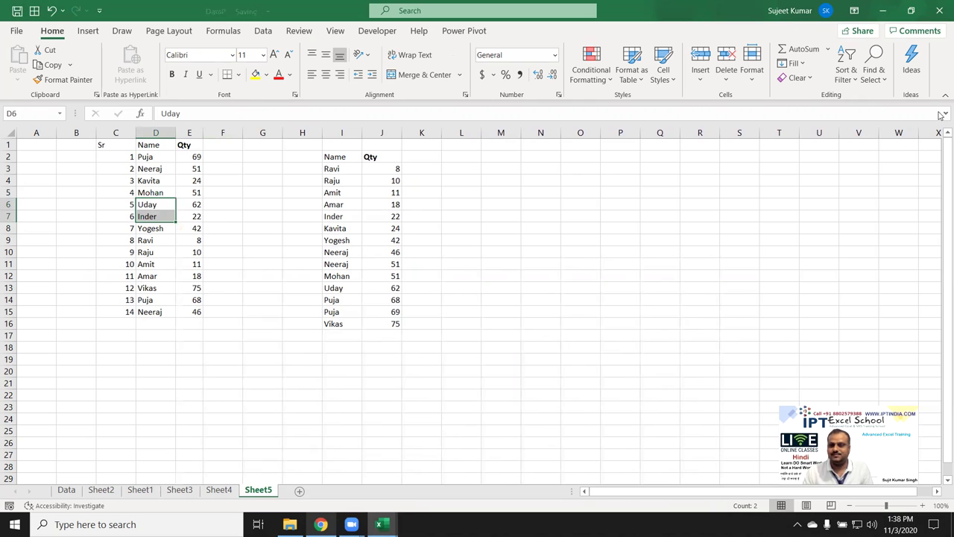
left_click(935, 12)
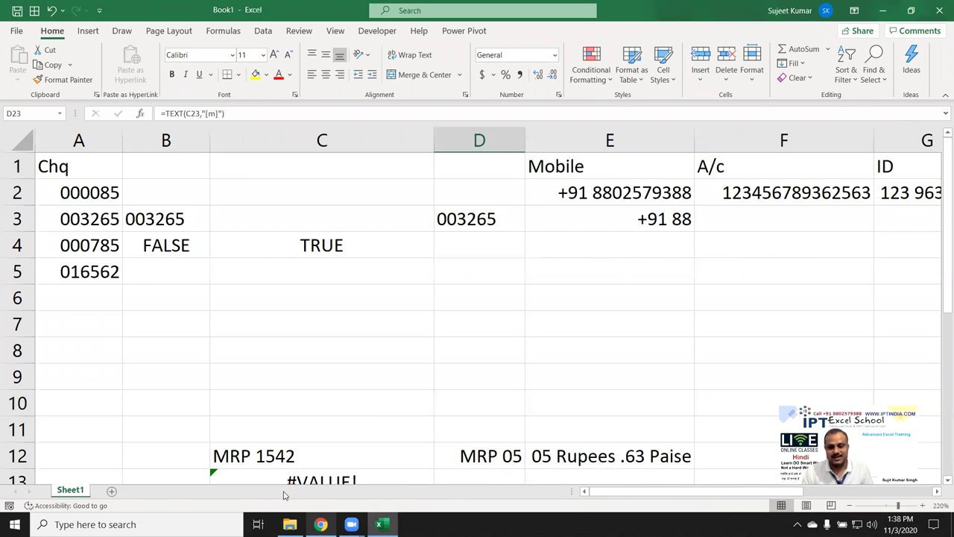
- Switch to the Chrome window showing the Gmail Primary inbox
left_click(321, 524)
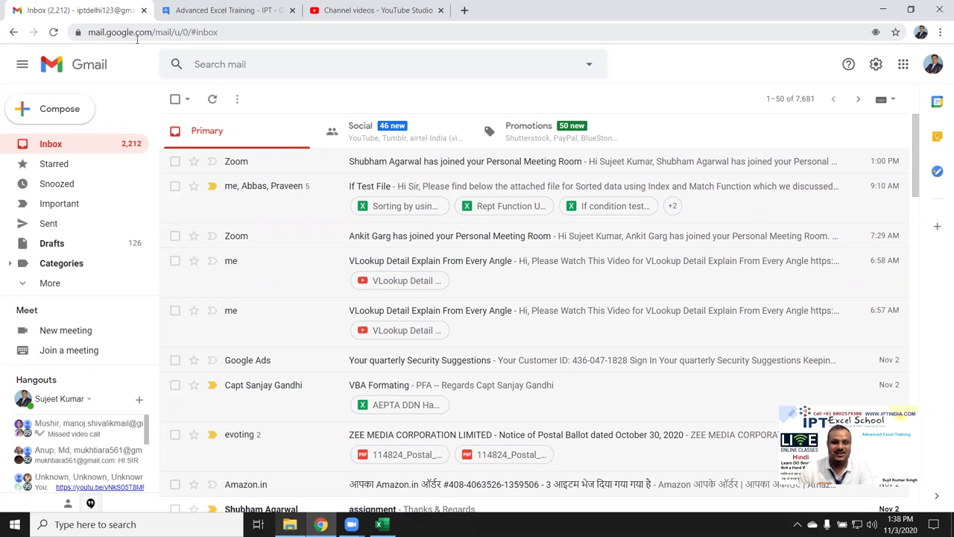
- Minimize Chrome and then Excel to reveal the Windows desktop
left_click(884, 10)
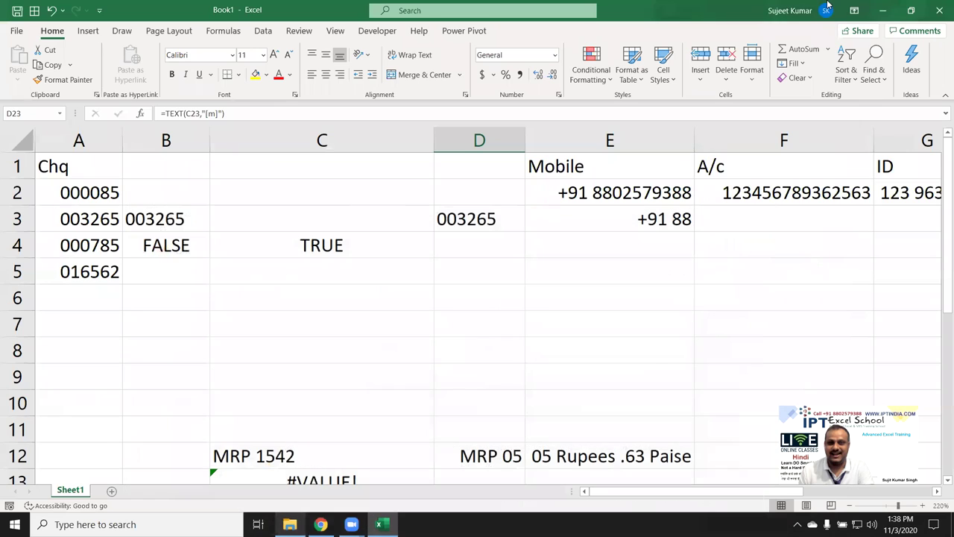
left_click(891, 10)
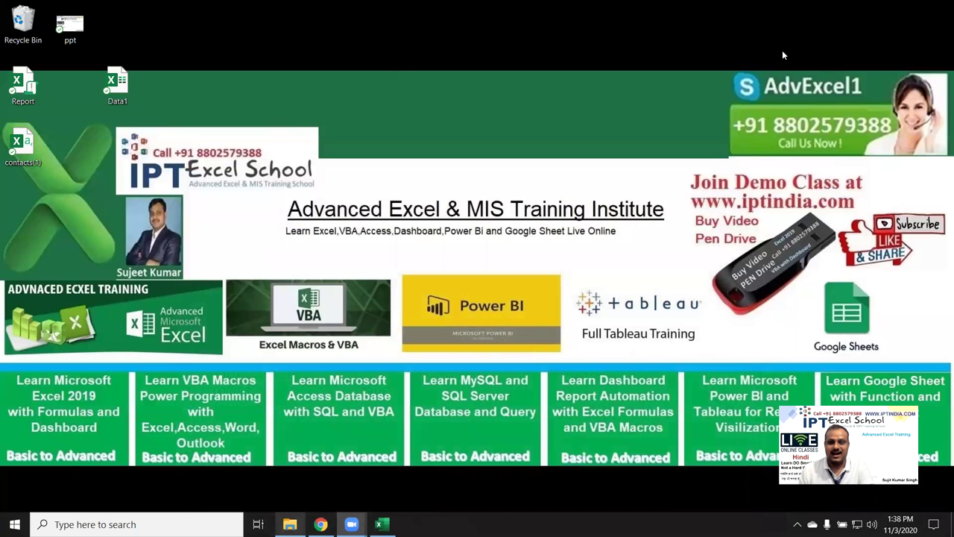